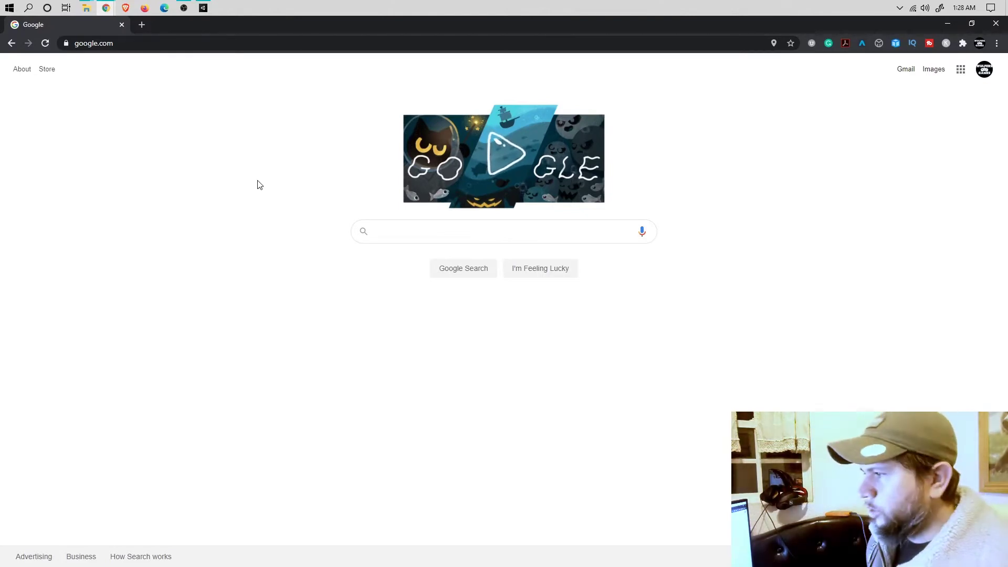
Search Google for 'unity asset store' and open the official Unity Asset Store site.
{"action": "left_click", "coordinate": [209, 43]}
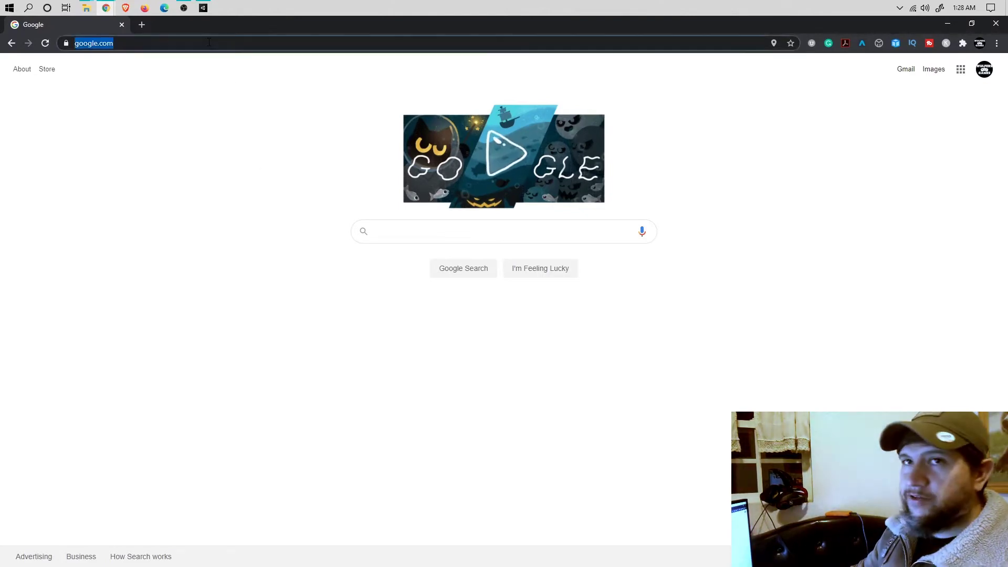
{"action": "type", "text": "unt"}
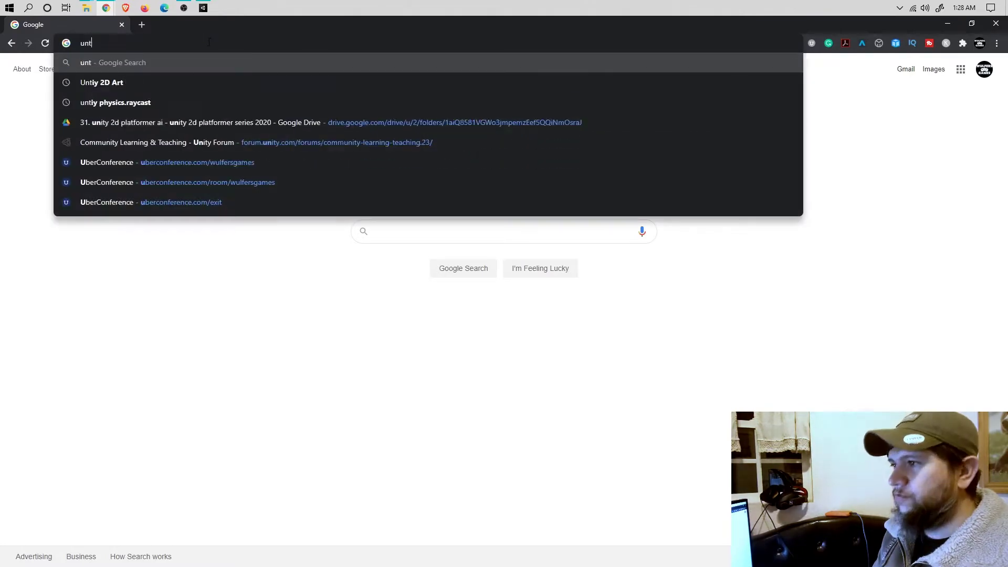
{"action": "type", "text": "iy ass"}
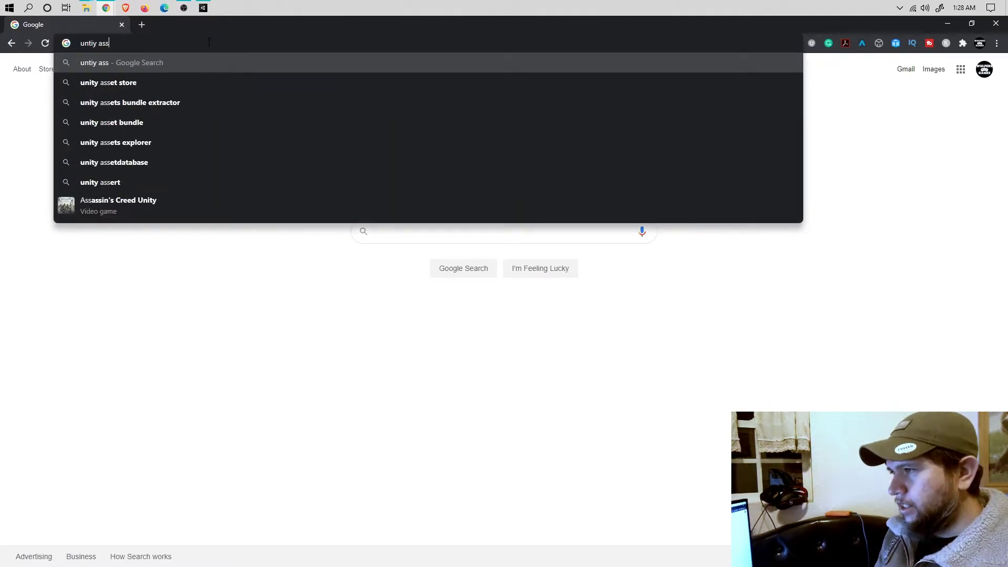
{"action": "key", "text": "Down"}
{"action": "key", "text": "Return"}
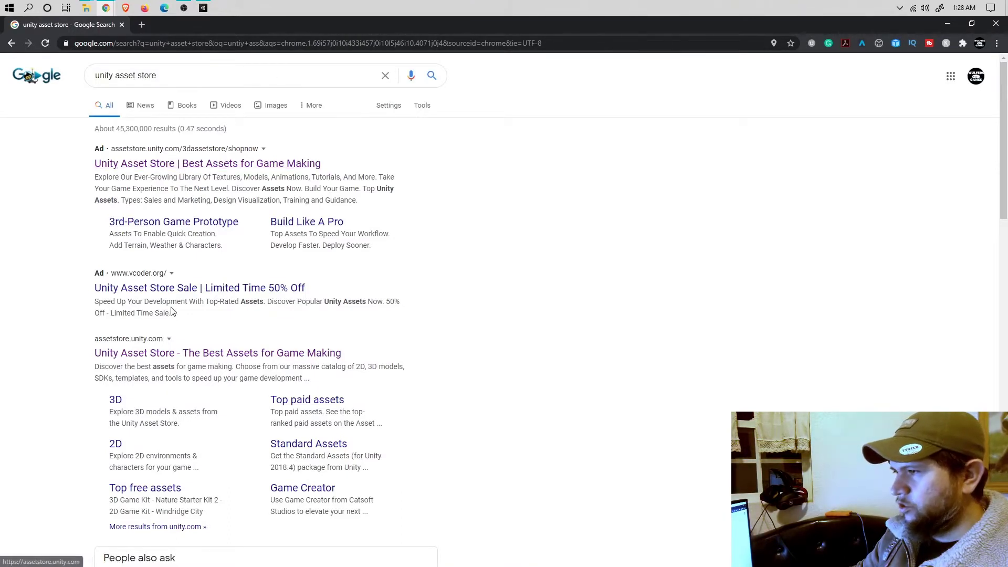
{"action": "left_click", "coordinate": [208, 359]}
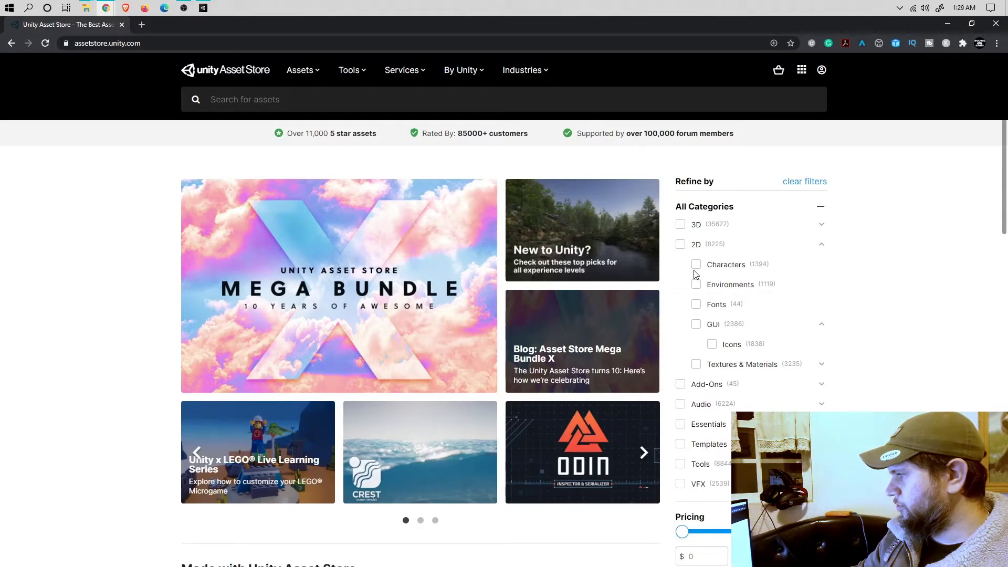
Filter the store to free 2D assets matching '2d platformer'.
{"action": "left_click", "coordinate": [681, 245]}
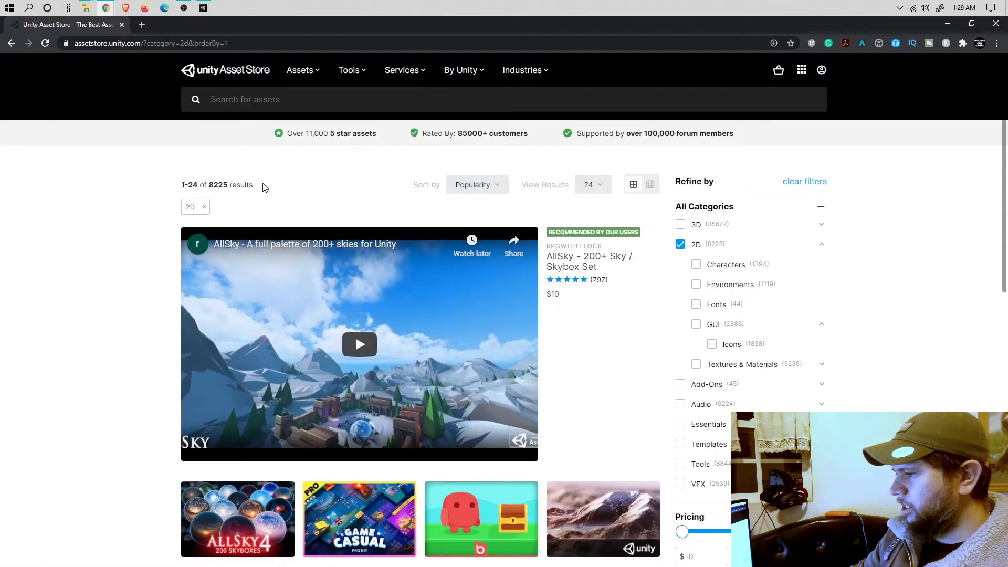
{"action": "left_click", "coordinate": [261, 101]}
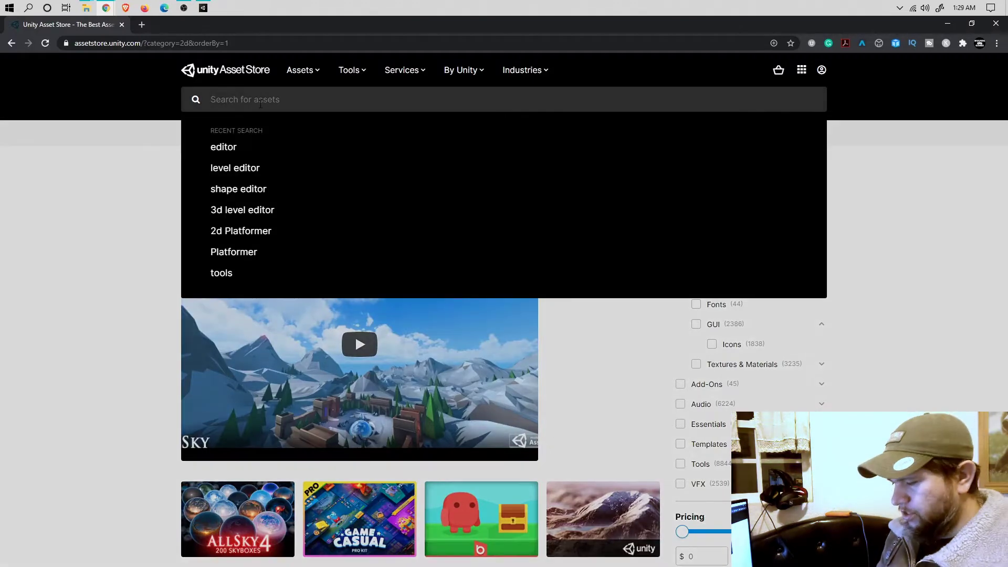
{"action": "type", "text": "2d platfor"}
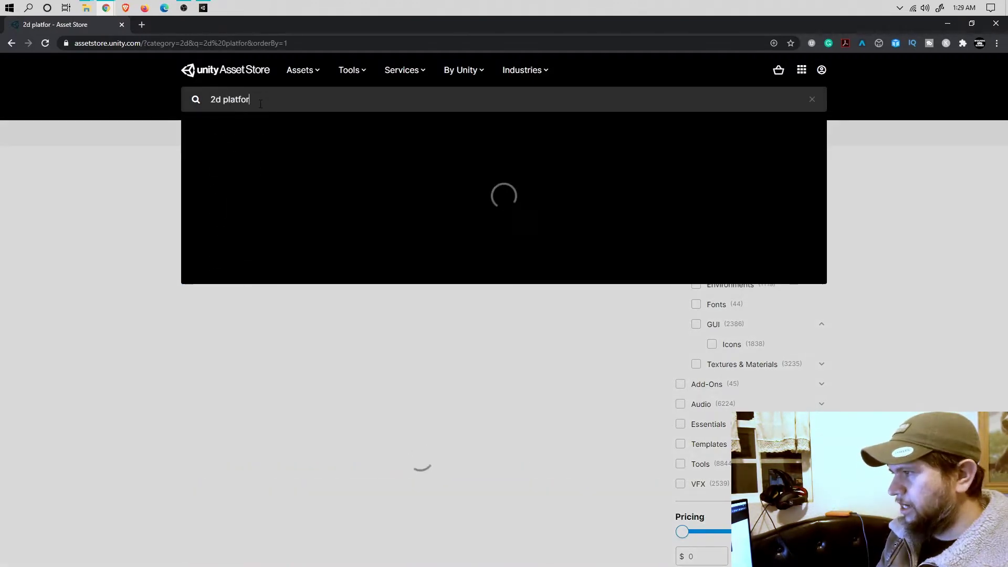
{"action": "type", "text": "mer"}
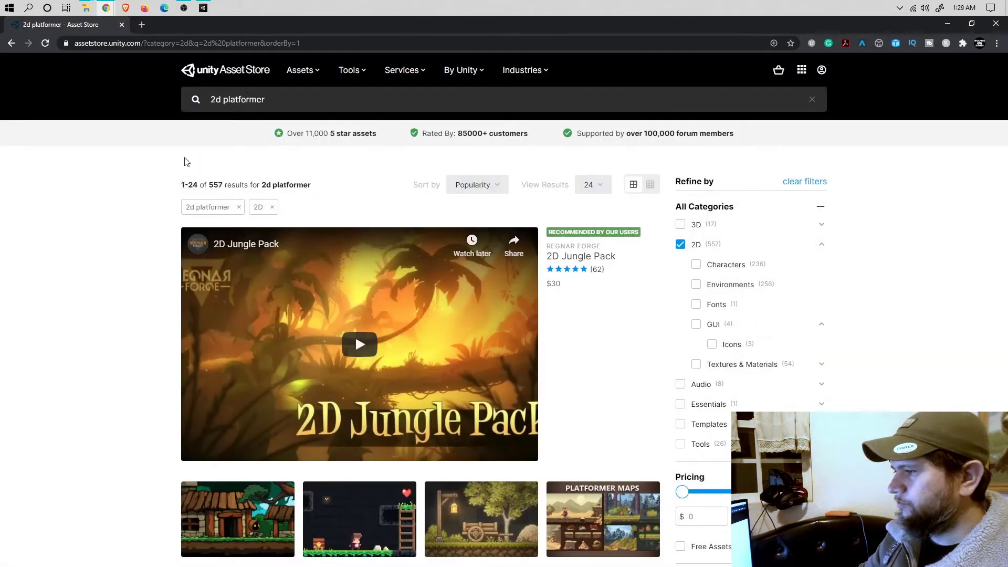
{"action": "scroll", "coordinate": [135, 267], "scroll_direction": "down", "scroll_amount": 5}
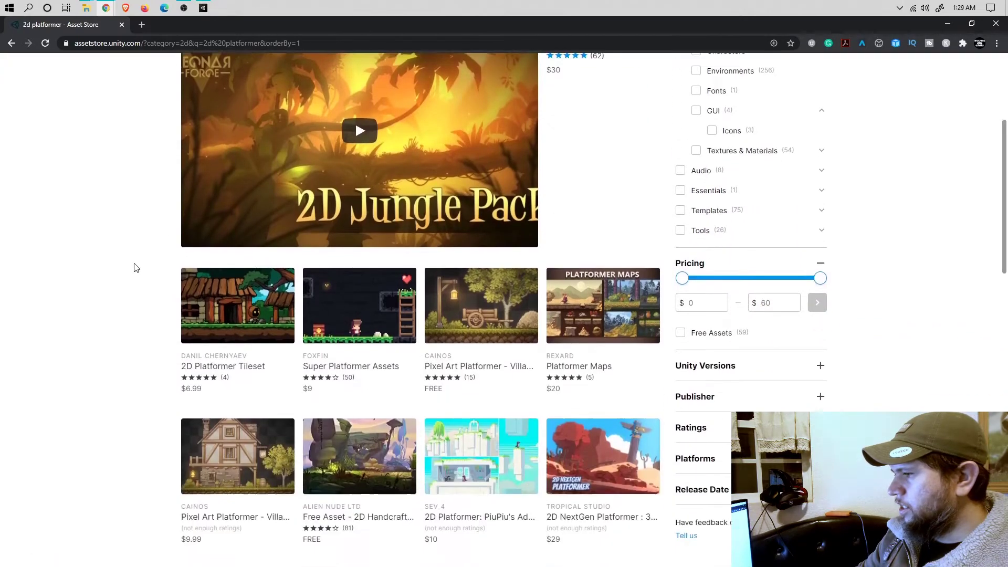
{"action": "scroll", "coordinate": [134, 267], "scroll_direction": "down", "scroll_amount": 2}
{"action": "scroll", "coordinate": [610, 205], "scroll_direction": "up", "scroll_amount": 3}
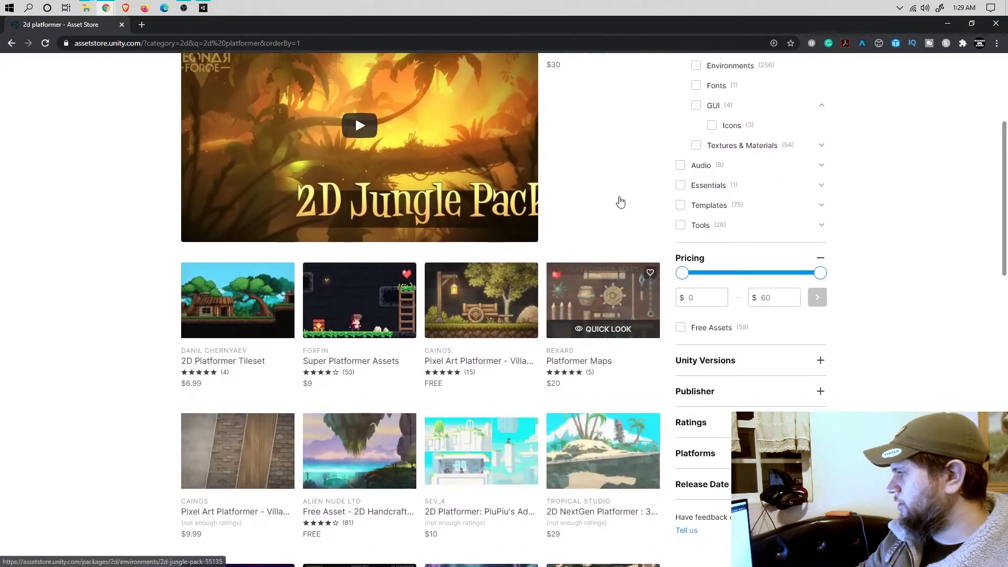
{"action": "left_click", "coordinate": [681, 336]}
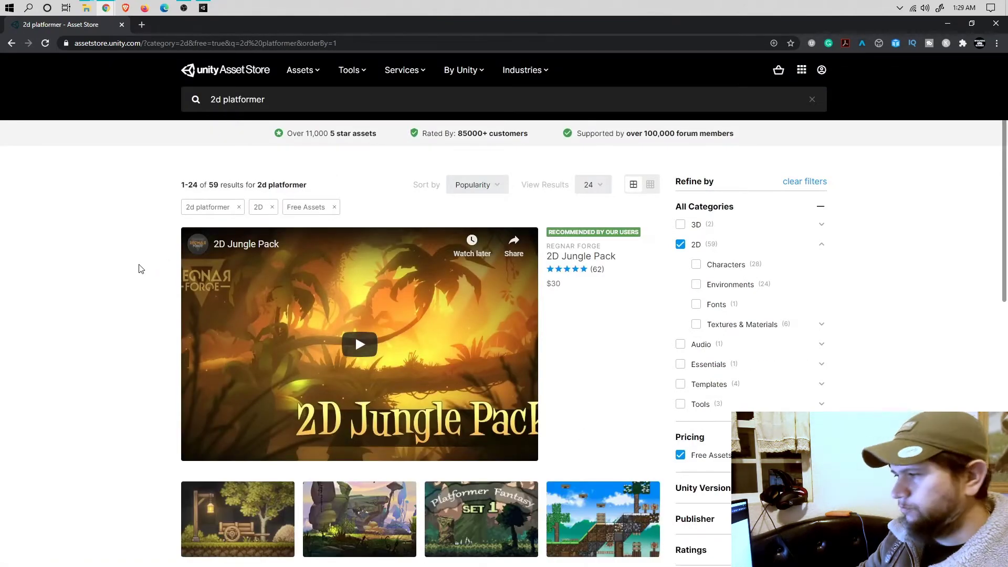
Browse the results and open the Pixel Art Platformer - Village Props page.
{"action": "scroll", "coordinate": [141, 269], "scroll_direction": "down", "scroll_amount": 5}
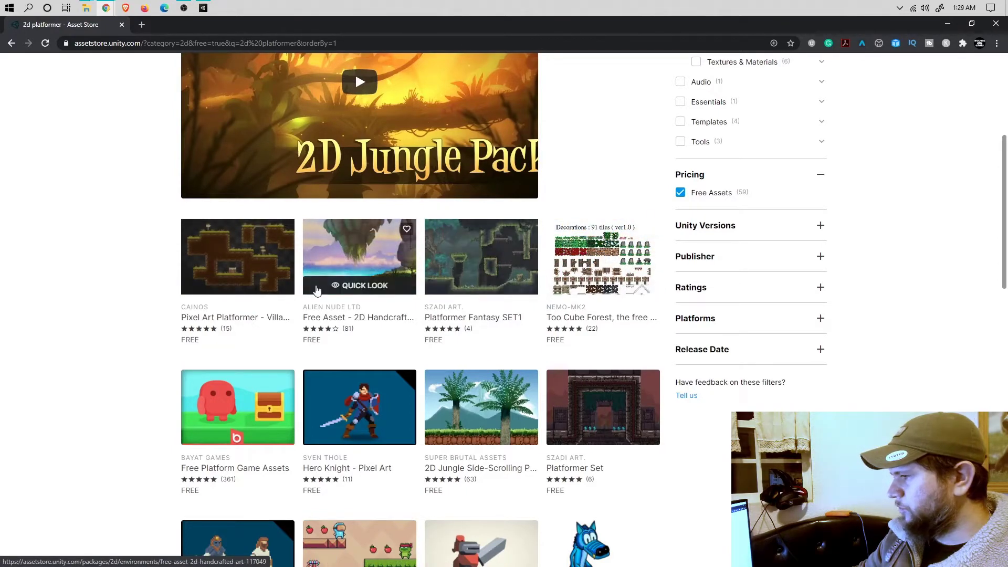
{"action": "scroll", "coordinate": [598, 400], "scroll_direction": "down", "scroll_amount": 3}
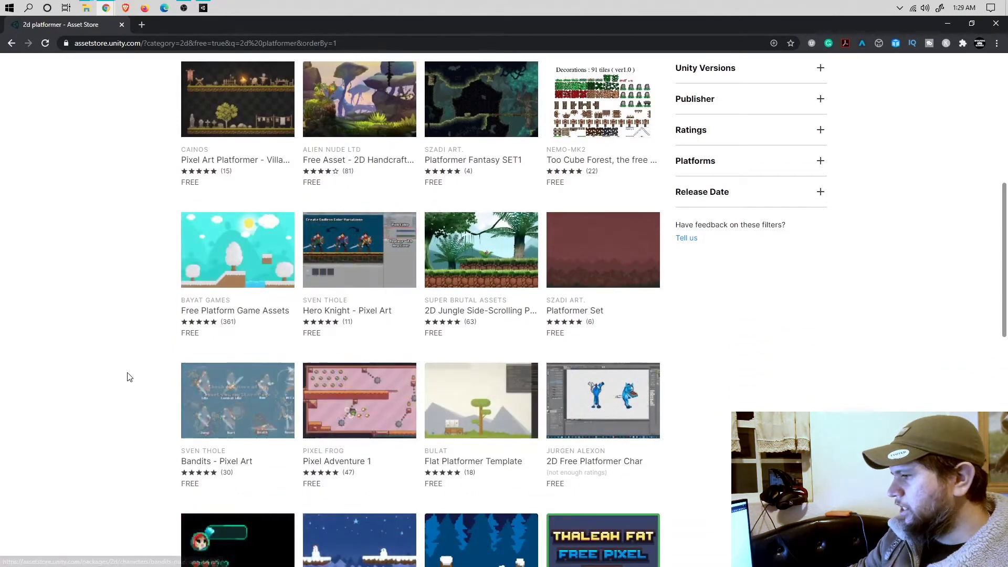
{"action": "scroll", "coordinate": [129, 378], "scroll_direction": "down", "scroll_amount": 4}
{"action": "scroll", "coordinate": [129, 377], "scroll_direction": "down", "scroll_amount": 2}
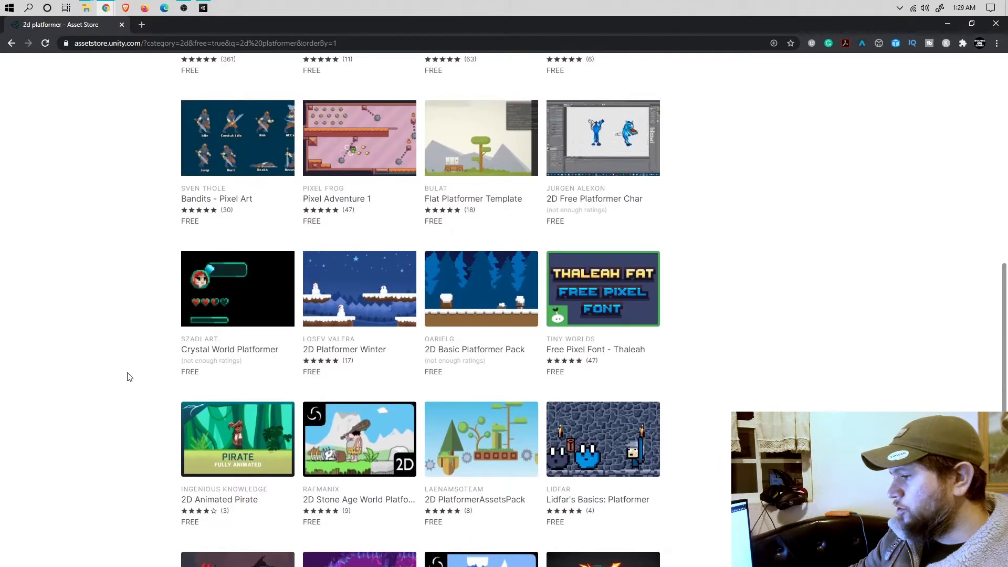
{"action": "scroll", "coordinate": [129, 377], "scroll_direction": "down", "scroll_amount": 1}
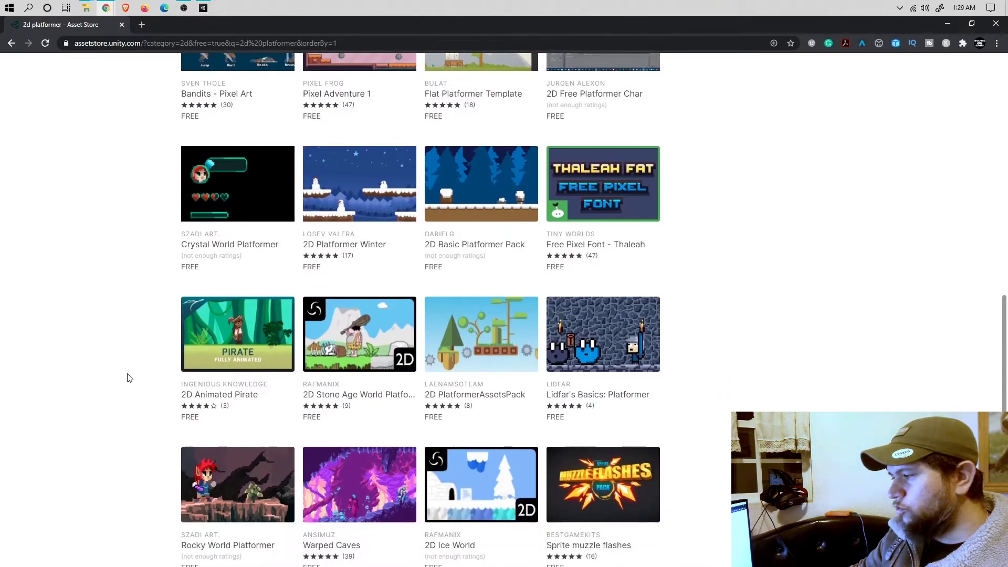
{"action": "scroll", "coordinate": [129, 377], "scroll_direction": "down", "scroll_amount": 1}
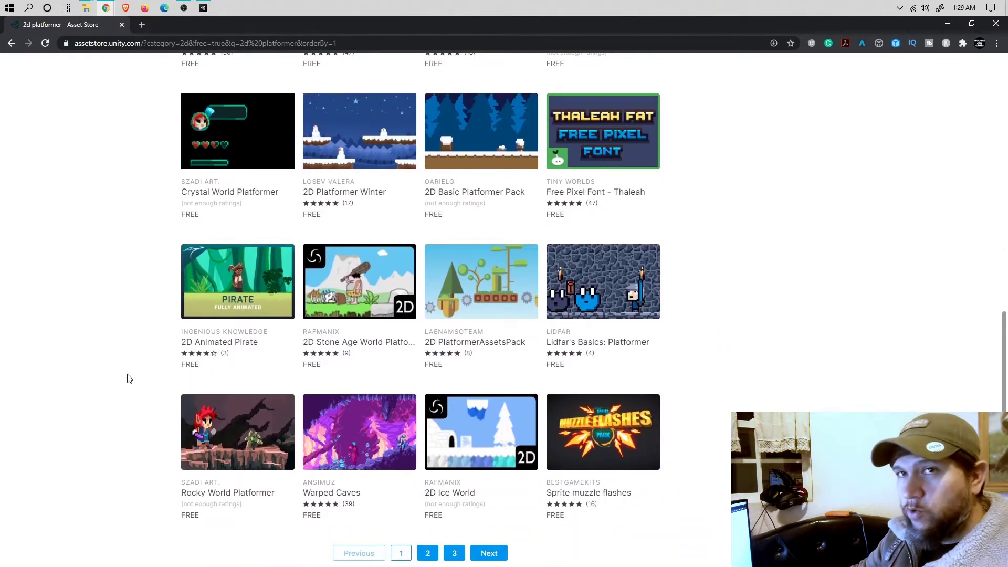
{"action": "scroll", "coordinate": [130, 379], "scroll_direction": "up", "scroll_amount": 12}
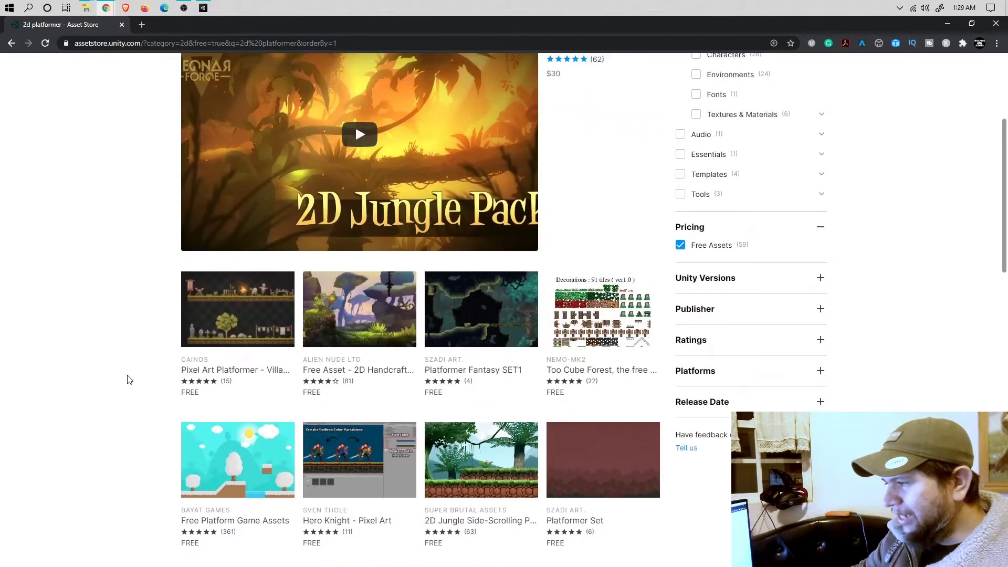
{"action": "scroll", "coordinate": [128, 378], "scroll_direction": "up", "scroll_amount": 1}
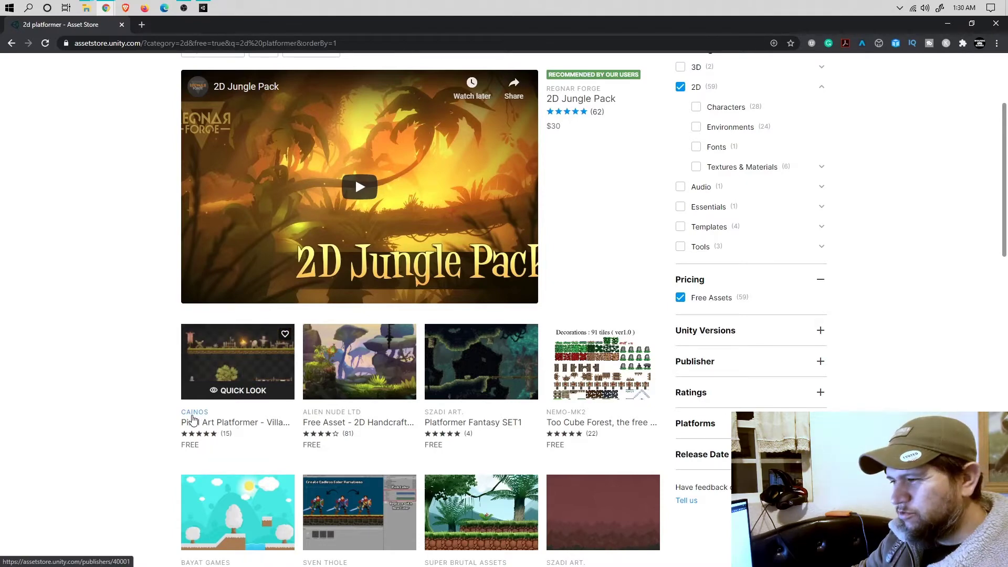
{"action": "left_click", "coordinate": [219, 424]}
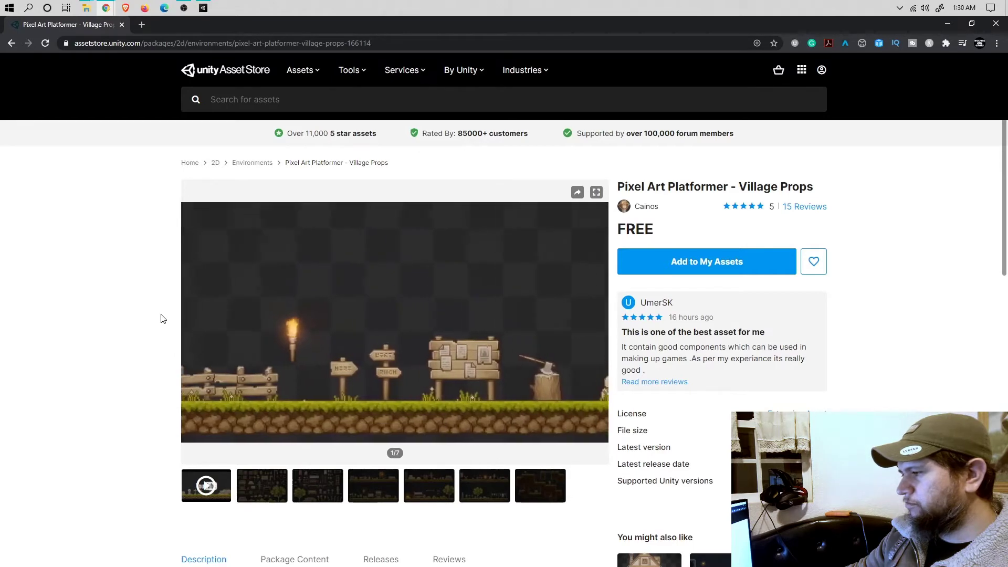
Flip through the pack's preview images, from the second to the seventh.
{"action": "left_click", "coordinate": [281, 491]}
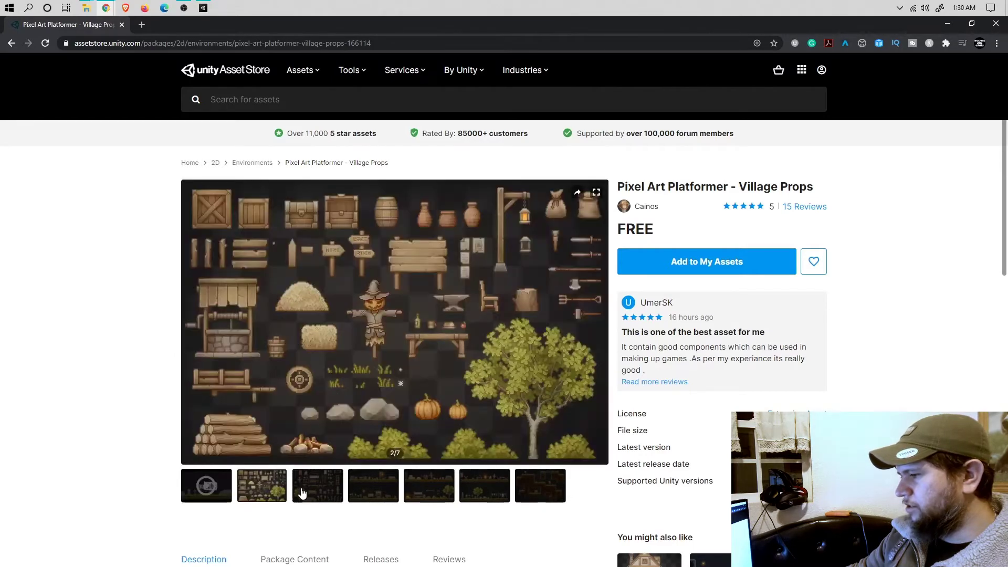
{"action": "left_click", "coordinate": [318, 490]}
{"action": "left_click", "coordinate": [373, 491]}
{"action": "left_click", "coordinate": [428, 494]}
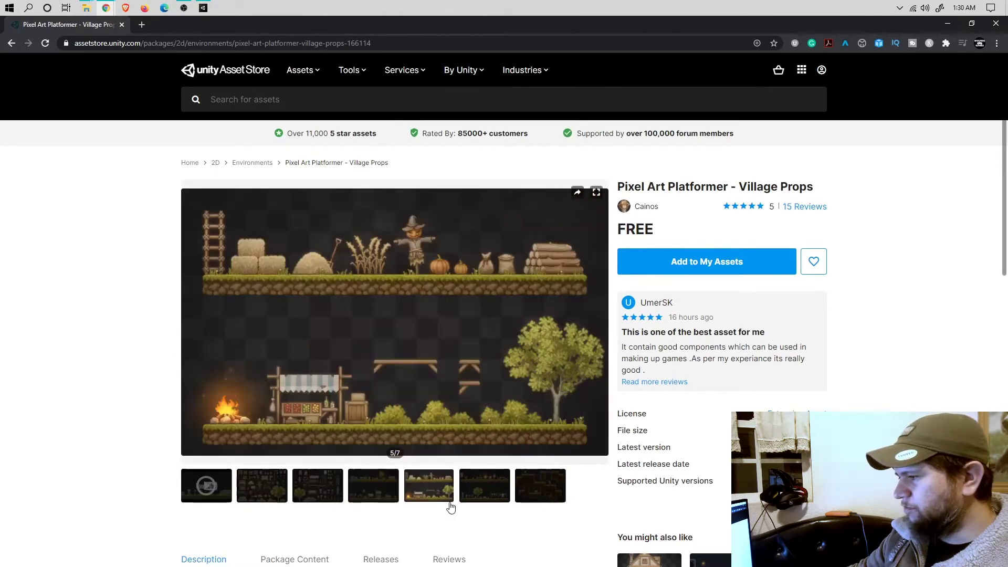
{"action": "left_click", "coordinate": [484, 494]}
{"action": "left_click", "coordinate": [539, 498]}
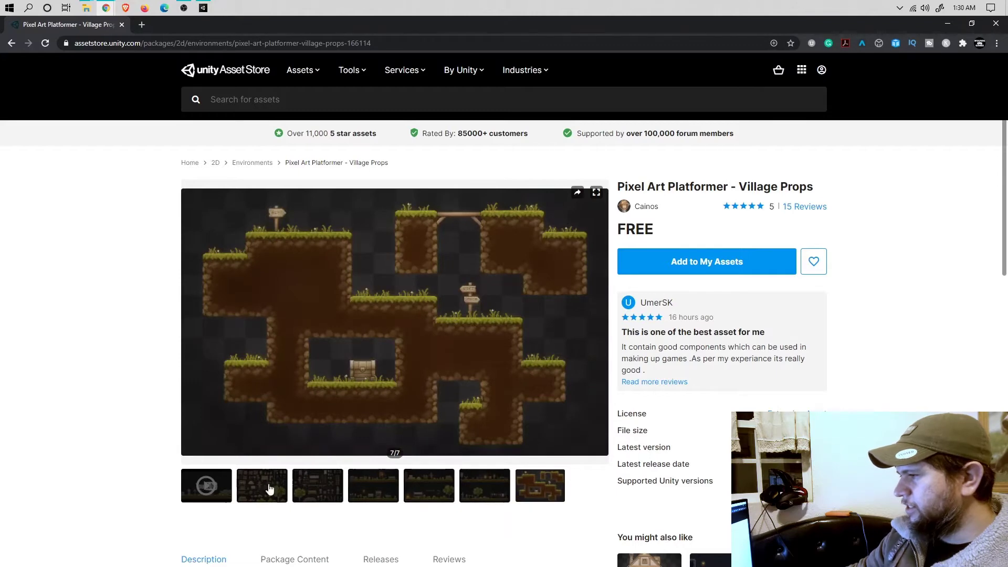
In Package Content, expand Village Props and peek into the Material, Prefab and Scene folders.
{"action": "scroll", "coordinate": [252, 486], "scroll_direction": "down", "scroll_amount": 3}
{"action": "left_click", "coordinate": [272, 402]}
{"action": "scroll", "coordinate": [272, 402], "scroll_direction": "down", "scroll_amount": 5}
{"action": "left_click", "coordinate": [413, 230]}
{"action": "left_click", "coordinate": [423, 243]}
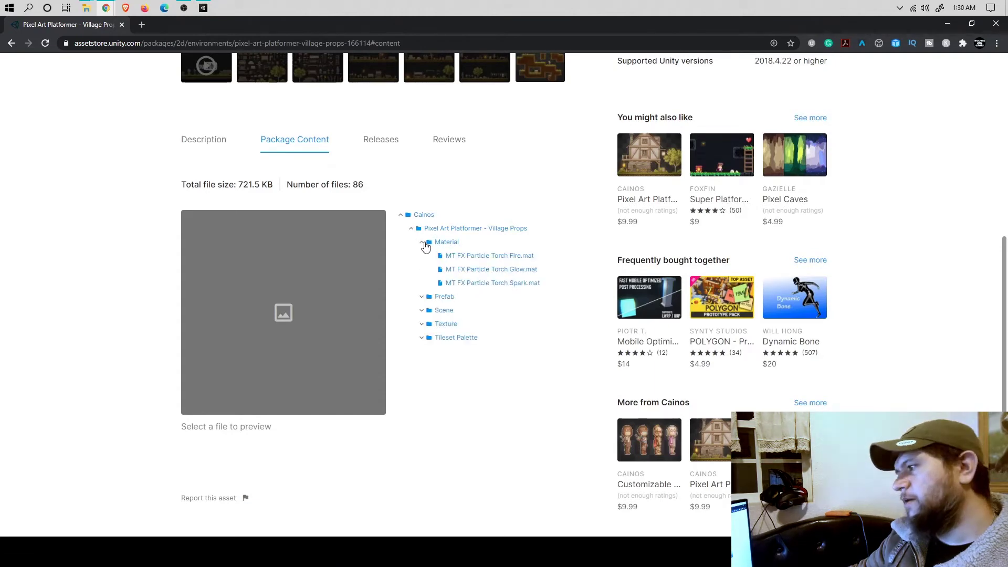
{"action": "left_click", "coordinate": [426, 245]}
{"action": "left_click", "coordinate": [423, 257]}
{"action": "left_click", "coordinate": [423, 258]}
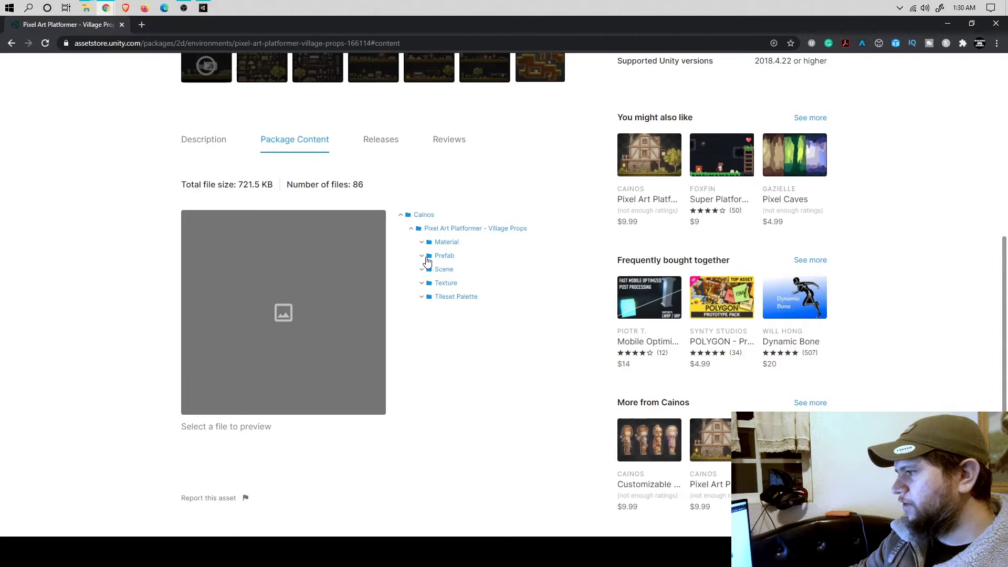
{"action": "left_click", "coordinate": [423, 270]}
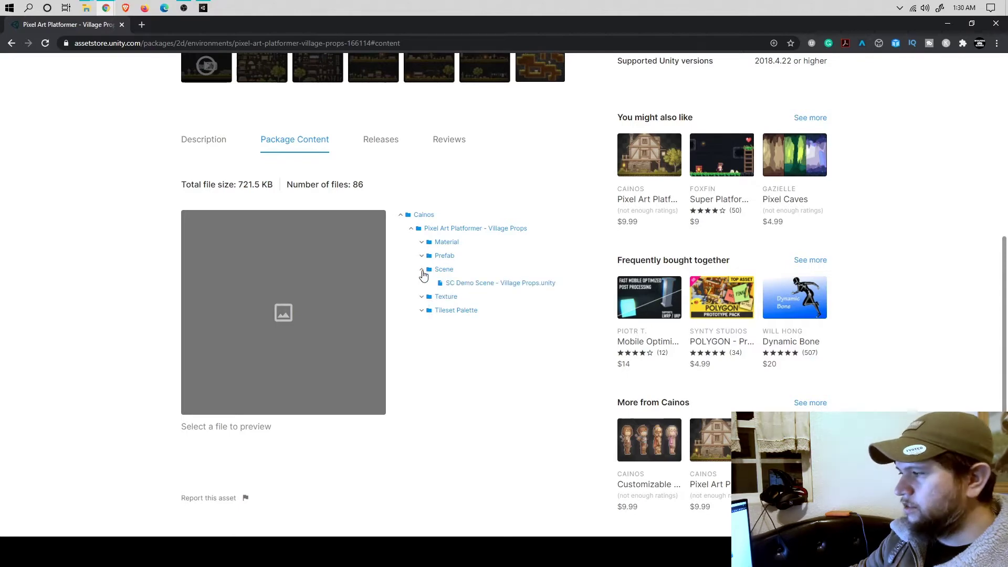
{"action": "scroll", "coordinate": [423, 276], "scroll_direction": "up", "scroll_amount": 5}
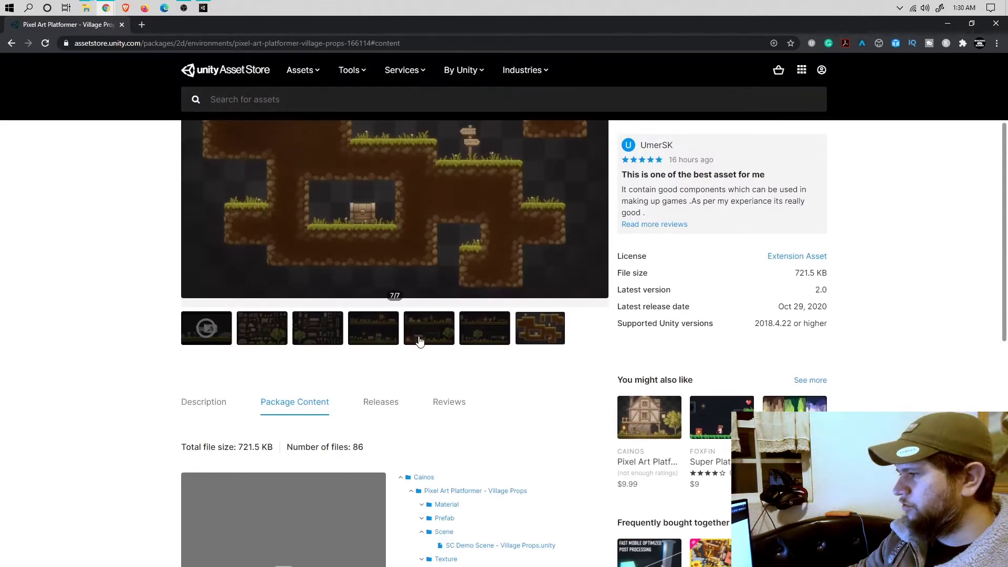
{"action": "scroll", "coordinate": [420, 342], "scroll_direction": "down", "scroll_amount": 4}
Inspect the Texture folder, then TP Ground Darken and TP Ground inside Tileset Palette.
{"action": "left_click", "coordinate": [422, 350]}
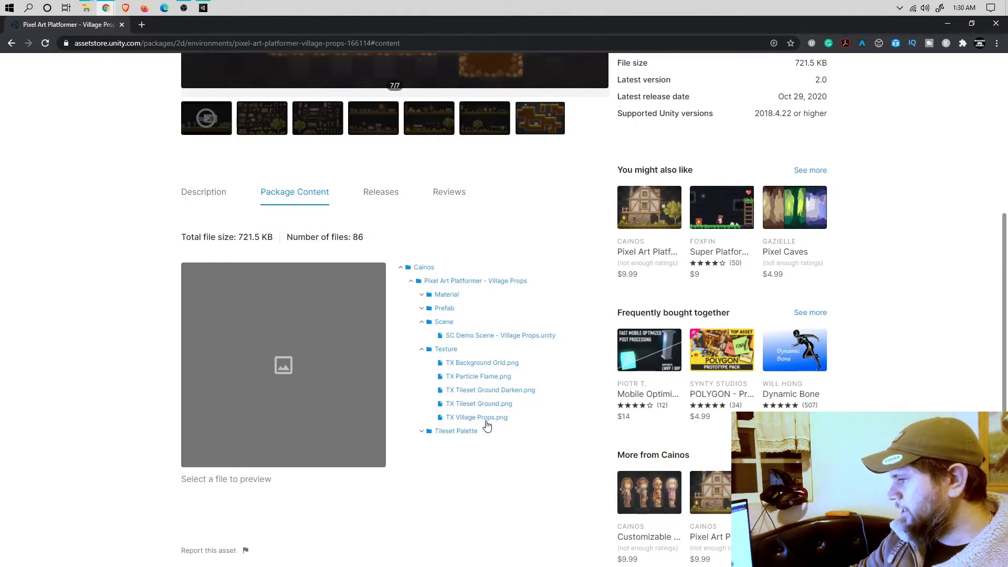
{"action": "left_click", "coordinate": [422, 350]}
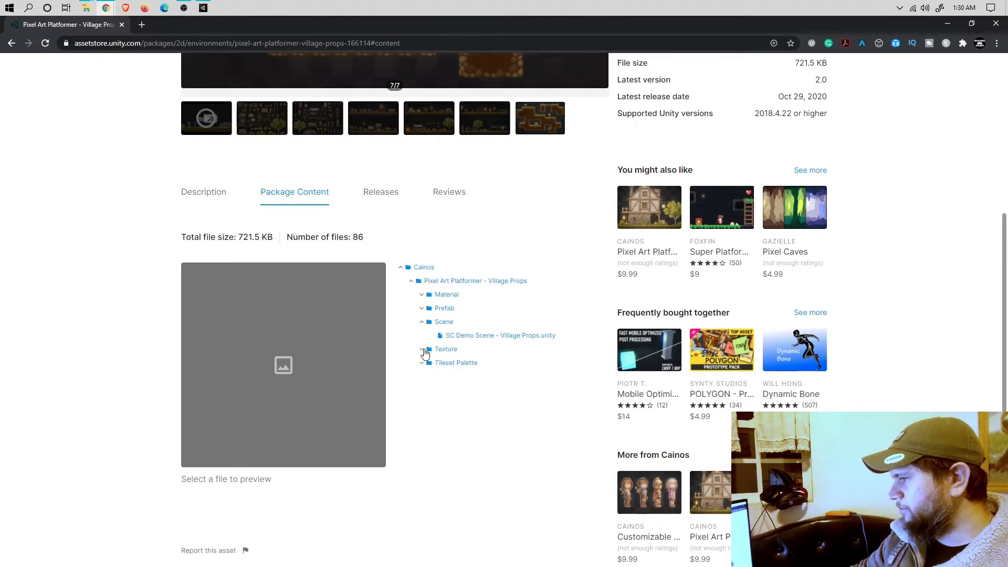
{"action": "left_click", "coordinate": [423, 363]}
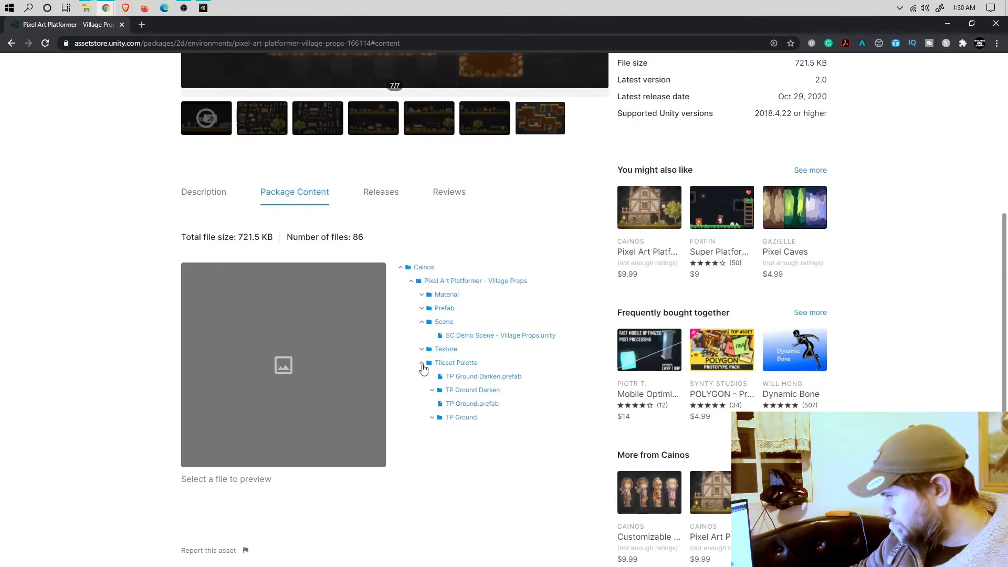
{"action": "left_click", "coordinate": [434, 391]}
{"action": "left_click", "coordinate": [434, 392]}
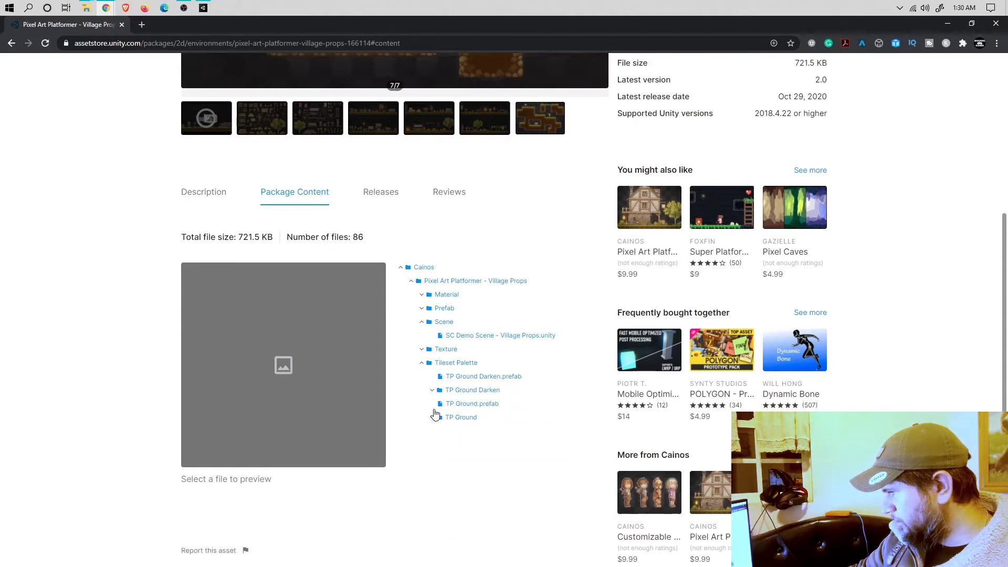
{"action": "left_click", "coordinate": [434, 419]}
{"action": "left_click", "coordinate": [434, 419]}
{"action": "left_click", "coordinate": [422, 363]}
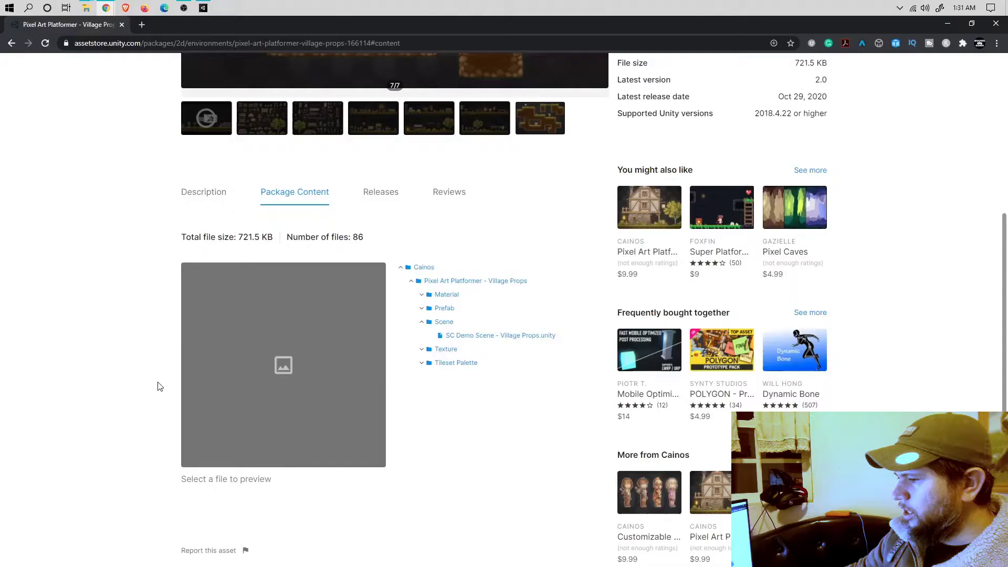
Add the free package to My Assets, signing in with the saved Unity account.
{"action": "scroll", "coordinate": [158, 383], "scroll_direction": "down", "scroll_amount": 8}
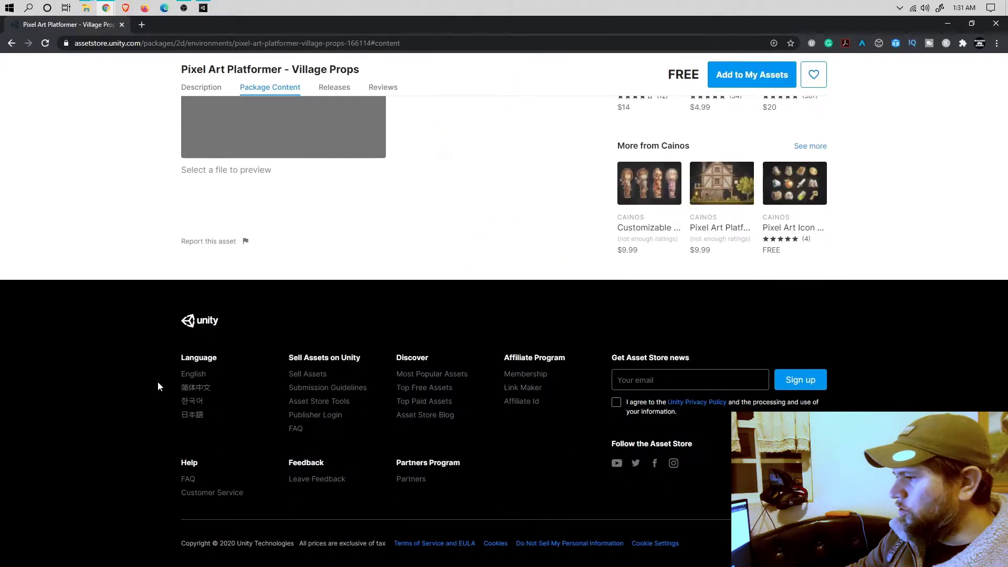
{"action": "scroll", "coordinate": [158, 383], "scroll_direction": "up", "scroll_amount": 15}
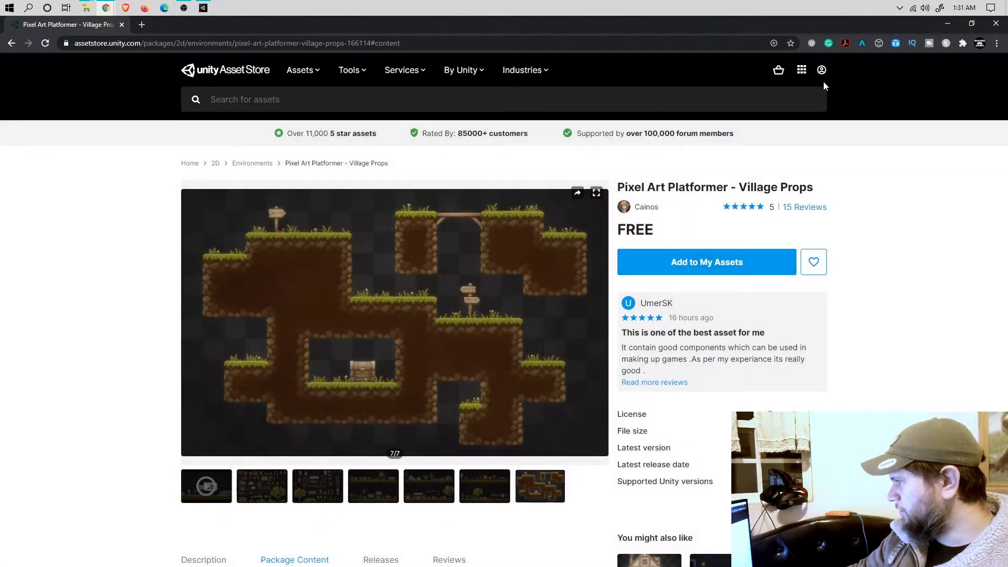
{"action": "left_click", "coordinate": [711, 261]}
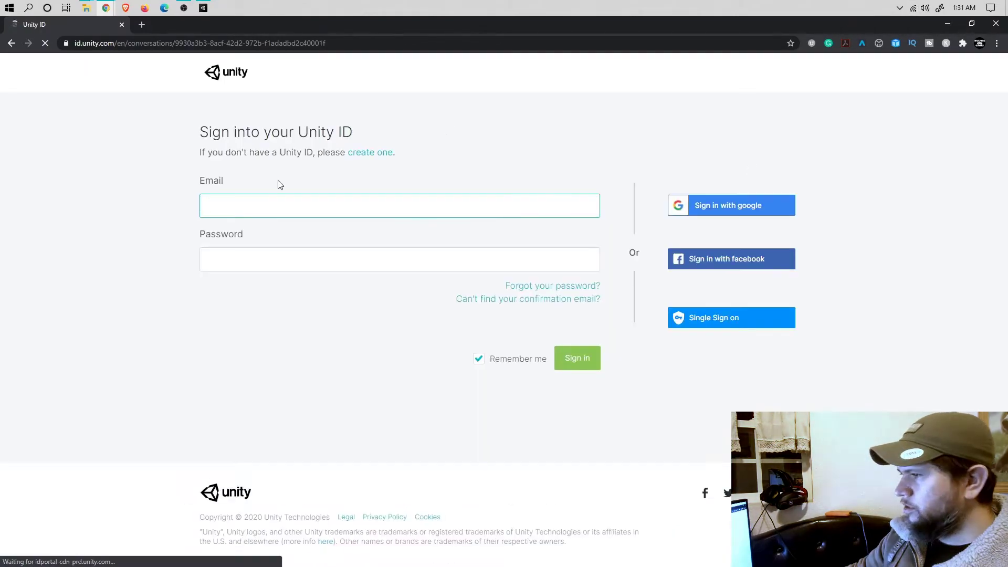
{"action": "left_click", "coordinate": [263, 204]}
{"action": "left_click", "coordinate": [253, 251]}
{"action": "left_click", "coordinate": [258, 265]}
{"action": "type", "text": "•"}
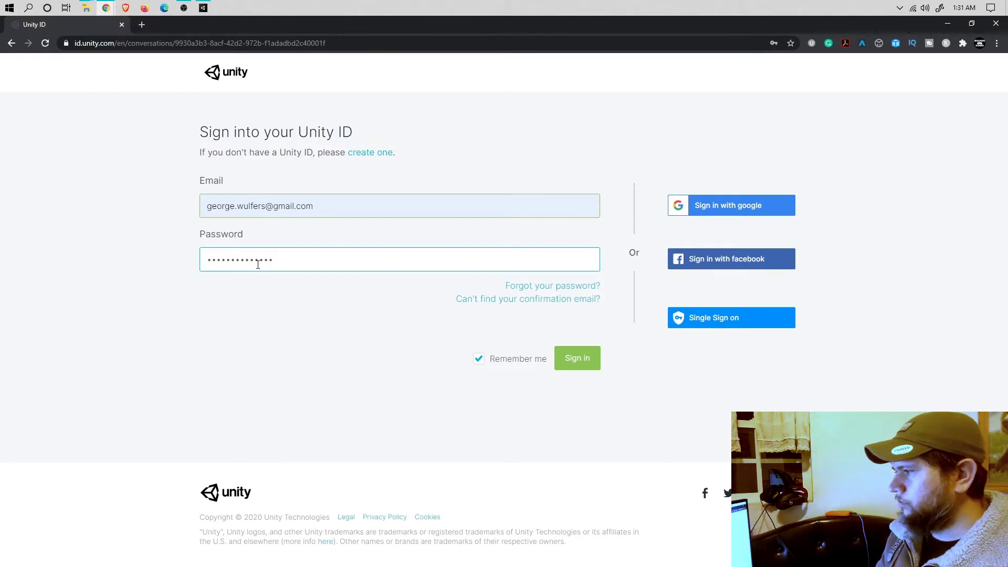
{"action": "left_click", "coordinate": [561, 357]}
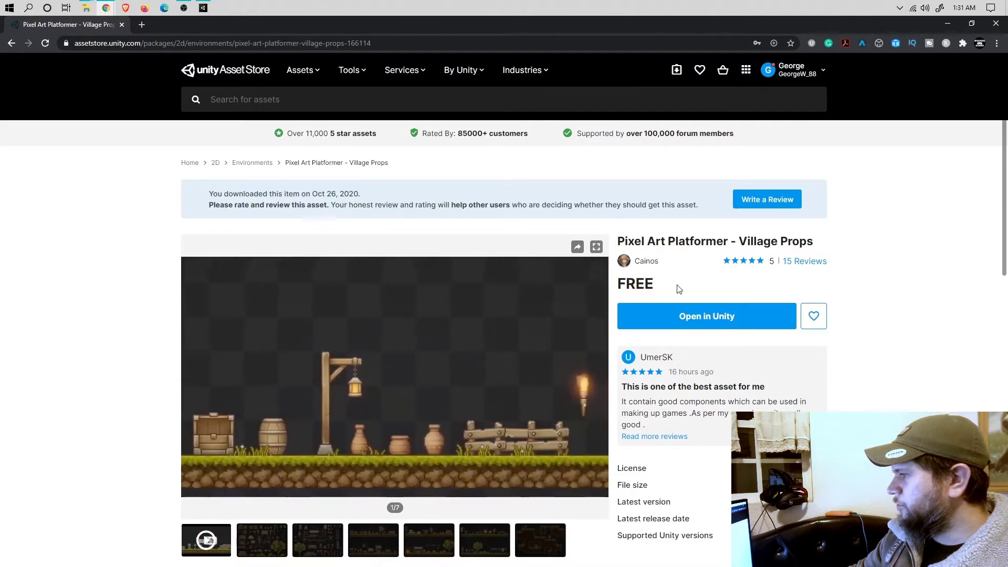
Send the package to Unity and confirm launching the Unity Editor.
{"action": "scroll", "coordinate": [727, 270], "scroll_direction": "down", "scroll_amount": 2}
{"action": "left_click", "coordinate": [720, 215]}
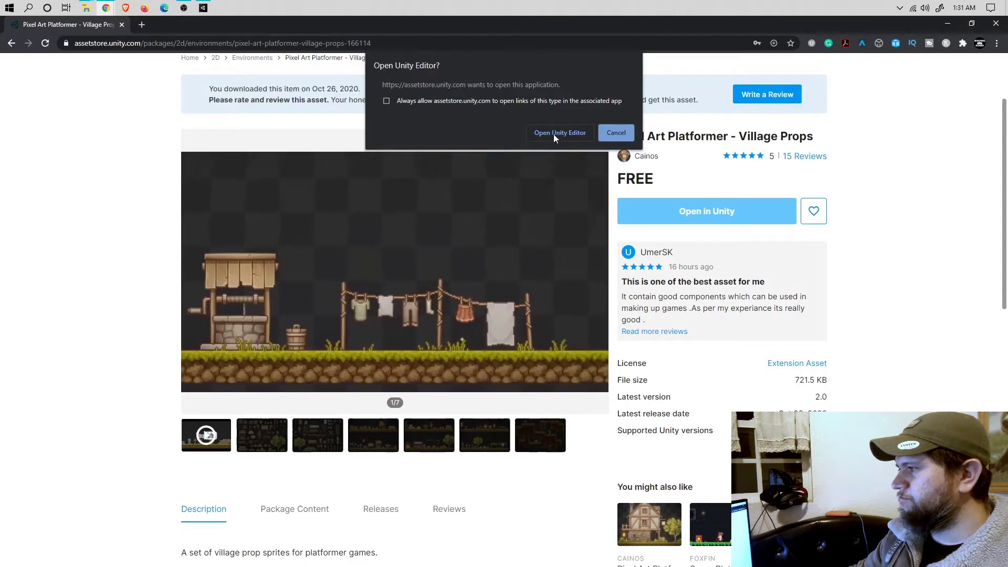
{"action": "left_click", "coordinate": [571, 134]}
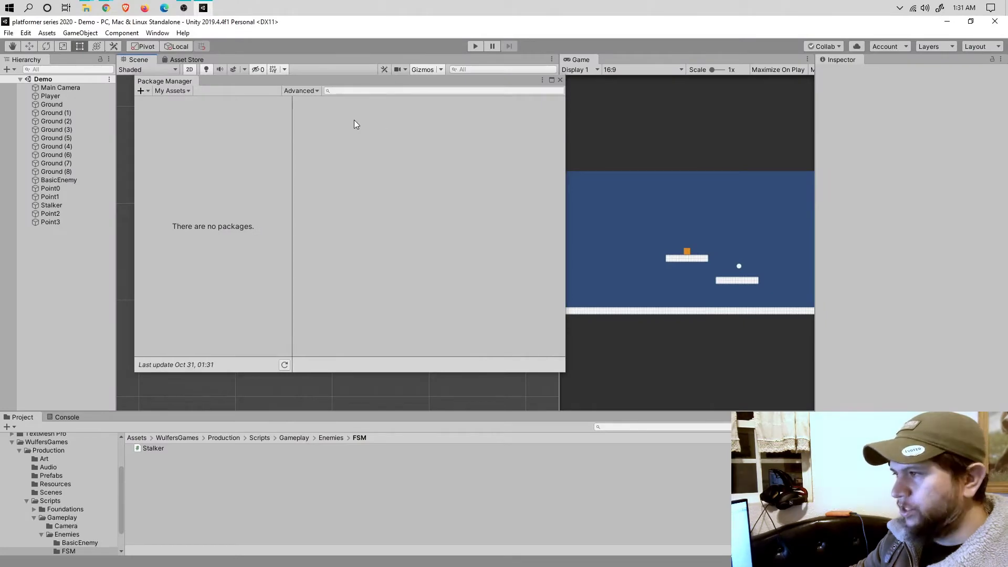
Select Pixel Art Platformer - Village Props in My Assets and start its import.
{"action": "mouse_move", "coordinate": [337, 81]}
{"action": "left_mouse_down"}
{"action": "mouse_move", "coordinate": [367, 99]}
{"action": "mouse_move", "coordinate": [354, 91]}
{"action": "left_mouse_up"}
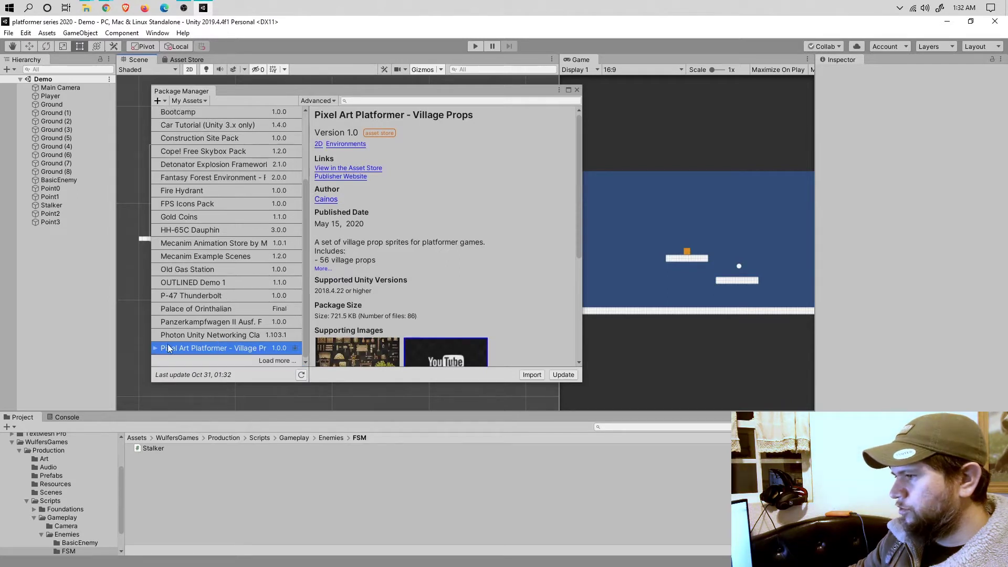
{"action": "left_click", "coordinate": [181, 348]}
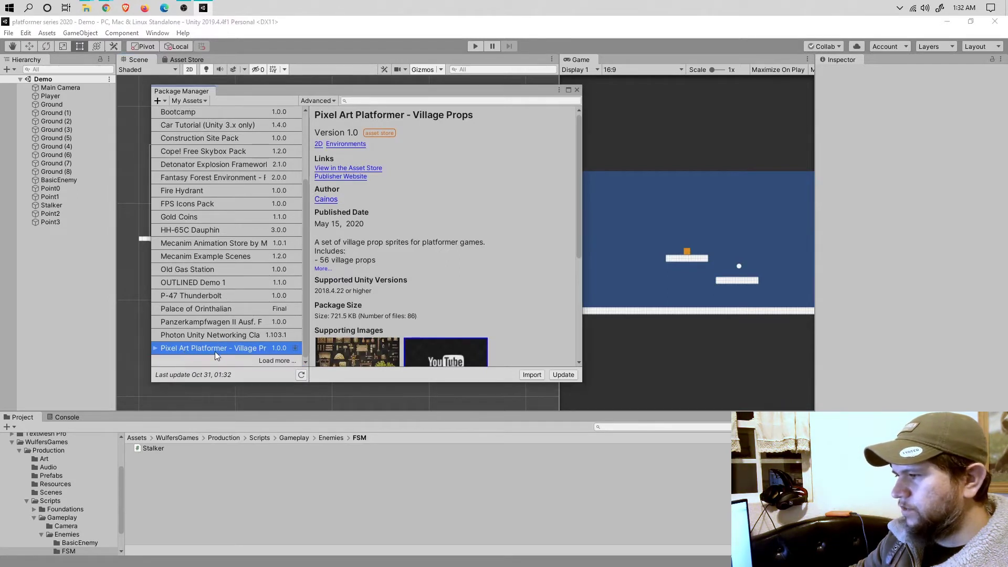
{"action": "left_click", "coordinate": [527, 376]}
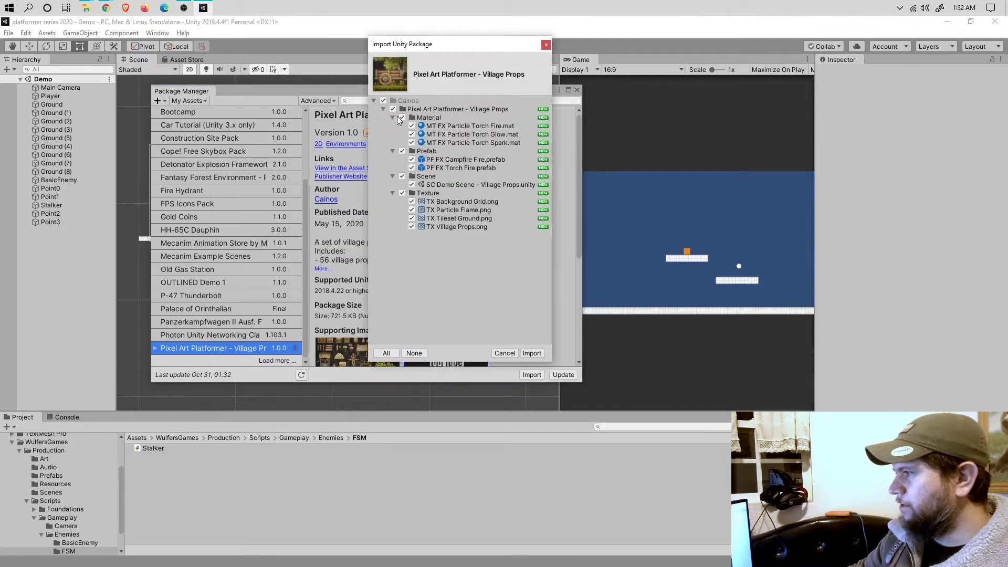
{"action": "left_click_drag", "start_coordinate": [438, 48], "coordinate": [389, 65]}
Review the import file list, import the package, and close the Package Manager.
{"action": "left_click", "coordinate": [353, 132]}
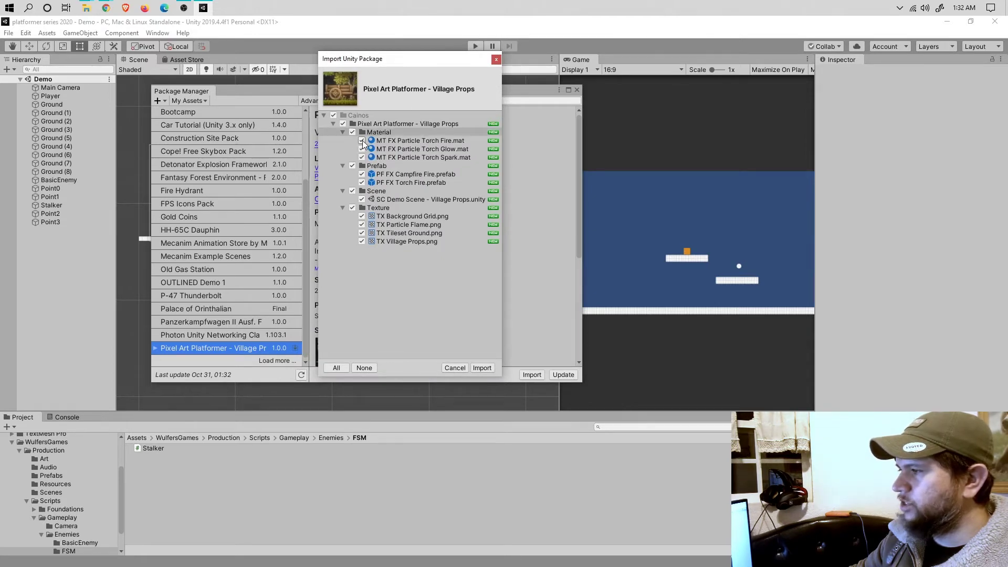
{"action": "left_click", "coordinate": [362, 141]}
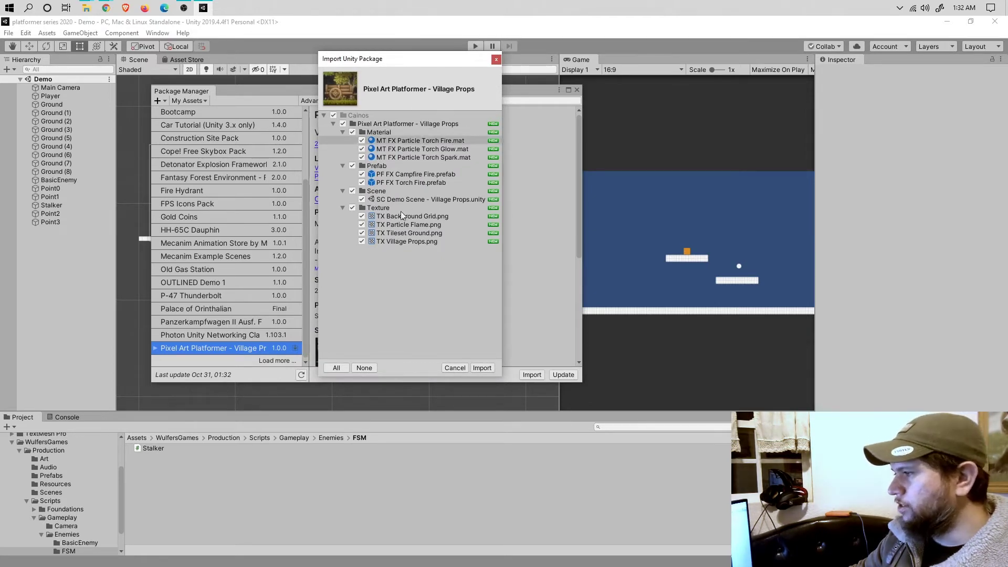
{"action": "left_click", "coordinate": [343, 132]}
{"action": "left_click", "coordinate": [343, 141]}
{"action": "left_click", "coordinate": [343, 149]}
{"action": "left_click", "coordinate": [343, 157]}
{"action": "left_click", "coordinate": [334, 124]}
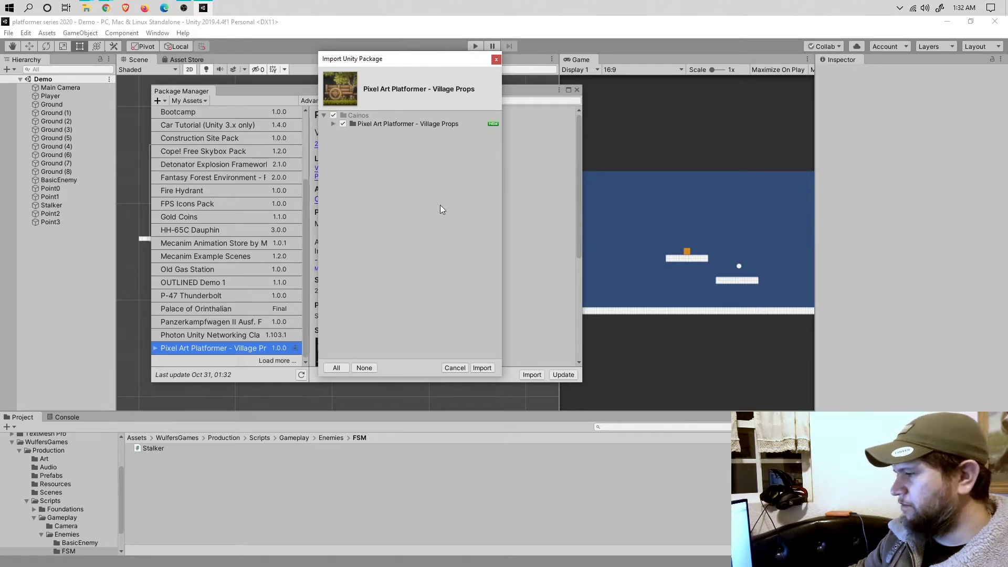
{"action": "left_click", "coordinate": [482, 368]}
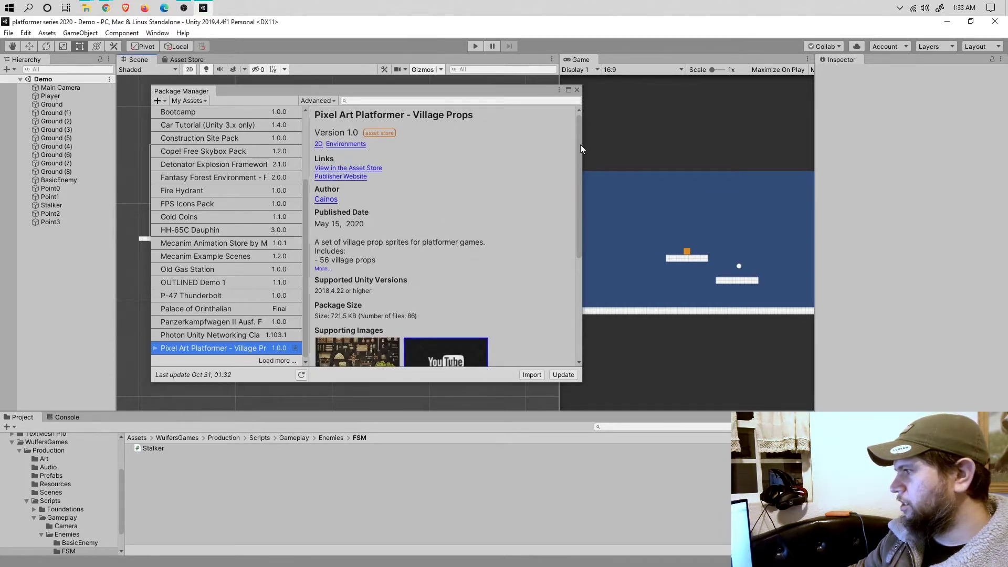
{"action": "left_click", "coordinate": [576, 90]}
{"action": "left_click", "coordinate": [67, 418]}
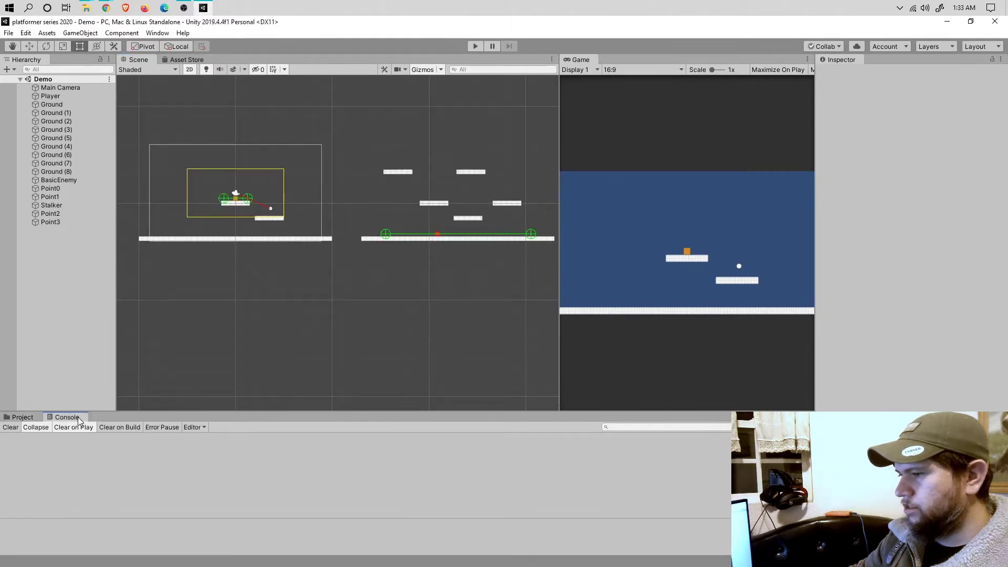
In the Project tab, open Assets > Cainos > Pixel Art Platformer - Village Props.
{"action": "left_click", "coordinate": [22, 418]}
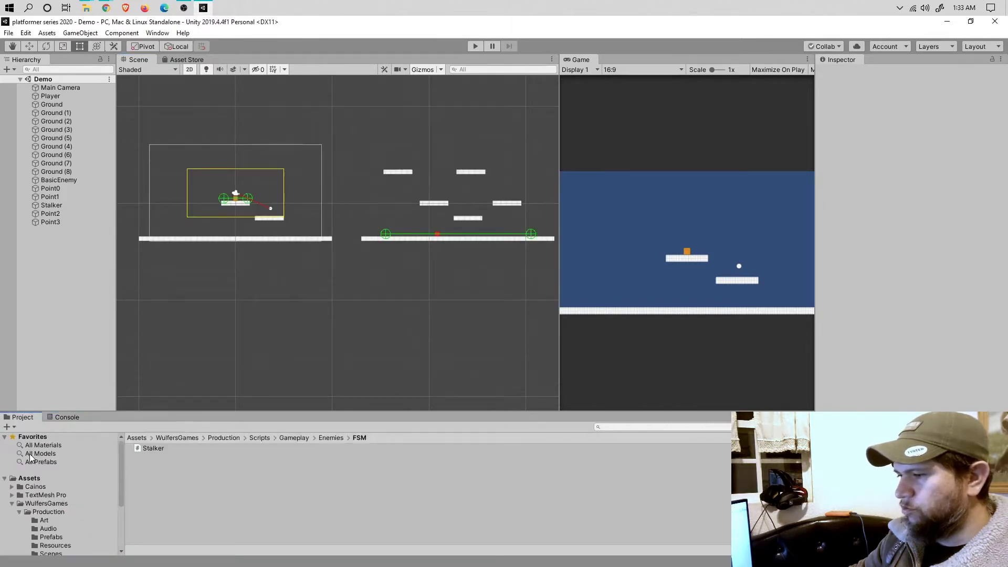
{"action": "left_click", "coordinate": [28, 479]}
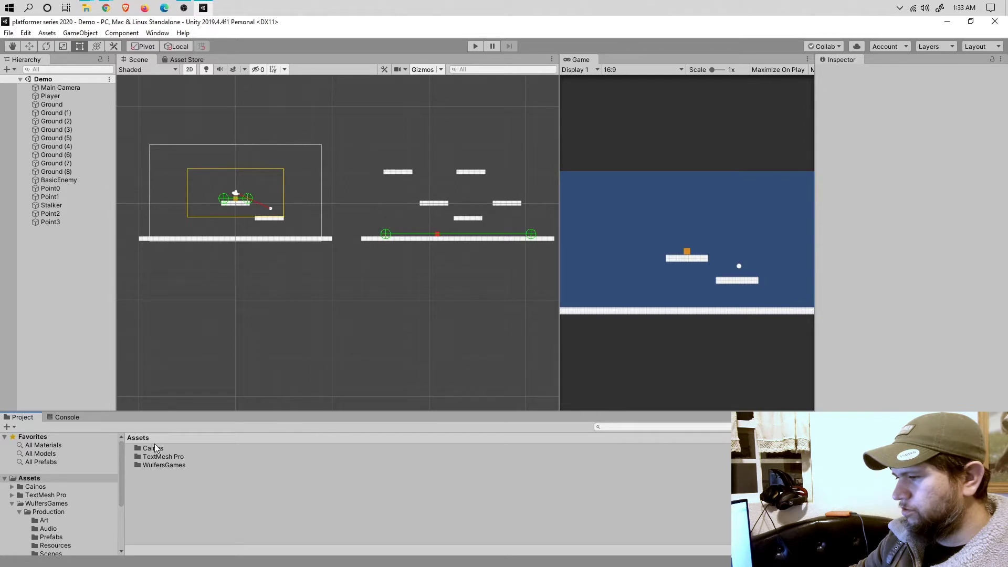
{"action": "double_click", "coordinate": [154, 449]}
{"action": "double_click", "coordinate": [171, 450]}
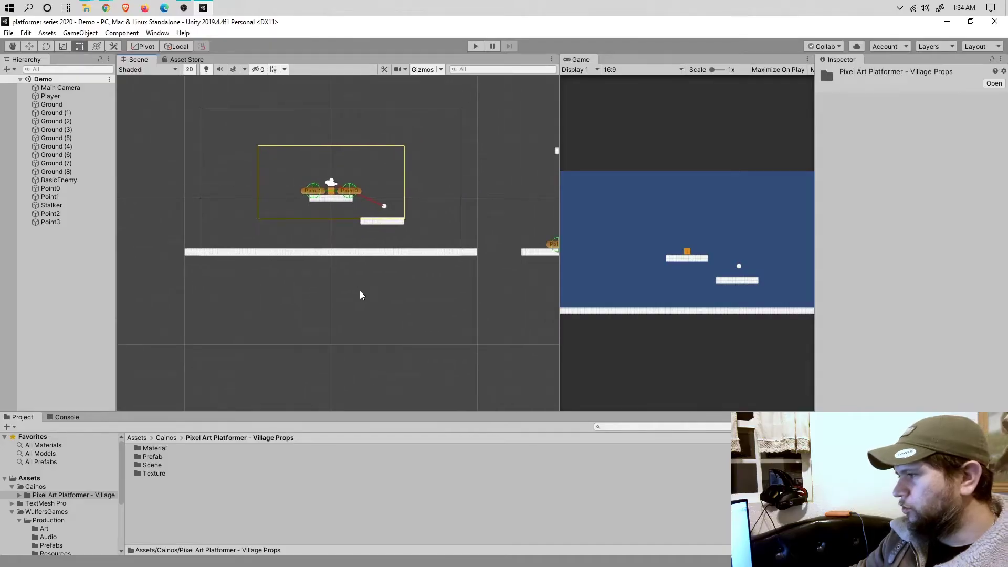
{"action": "scroll", "coordinate": [360, 293], "scroll_direction": "down", "scroll_amount": 2}
Select the Ground platform and expand its Sprite Renderer, showing Tiled mode at size 3 by 0.5.
{"action": "middle_click_drag", "start_coordinate": [407, 299], "coordinate": [385, 270]}
{"action": "scroll", "coordinate": [263, 260], "scroll_direction": "down", "scroll_amount": 1}
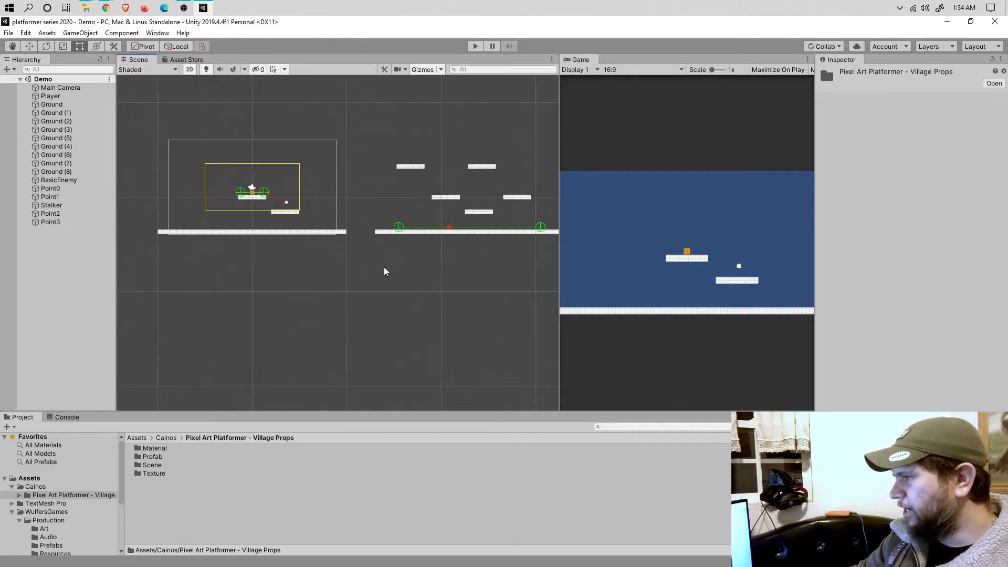
{"action": "left_click", "coordinate": [251, 199]}
{"action": "scroll", "coordinate": [267, 257], "scroll_direction": "up", "scroll_amount": 1}
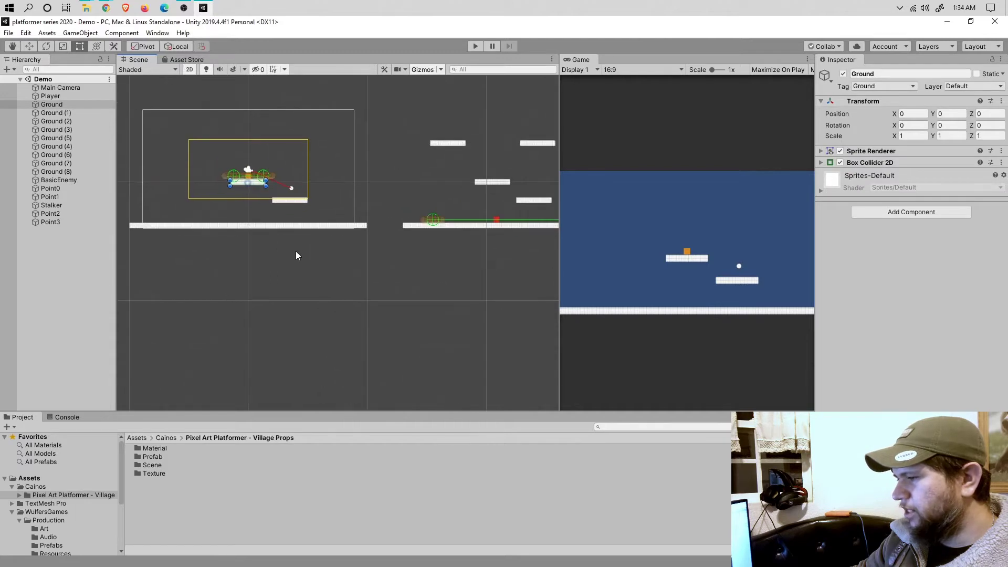
{"action": "scroll", "coordinate": [304, 254], "scroll_direction": "up", "scroll_amount": 1}
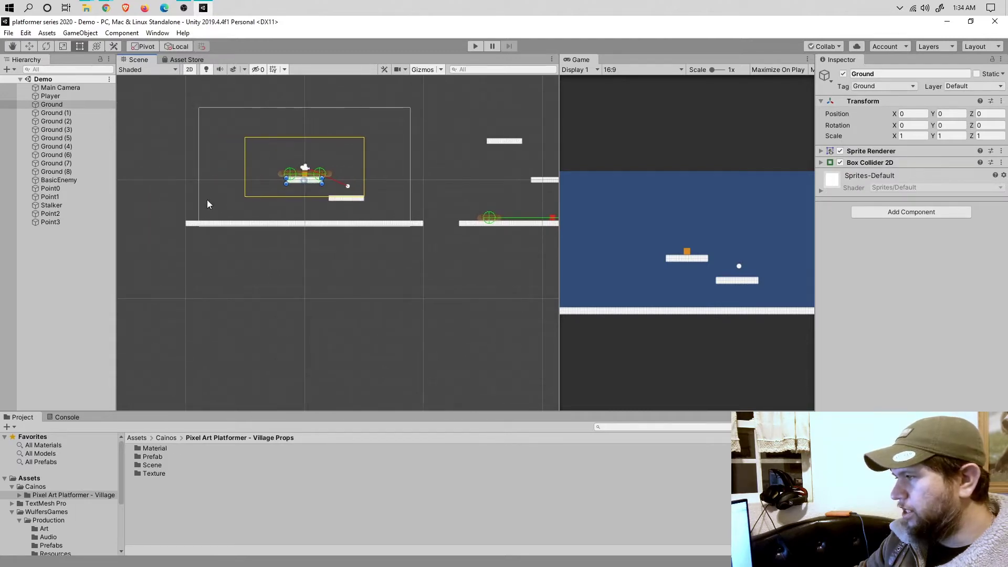
{"action": "left_click", "coordinate": [820, 163]}
{"action": "left_click", "coordinate": [820, 161]}
{"action": "left_click", "coordinate": [820, 150]}
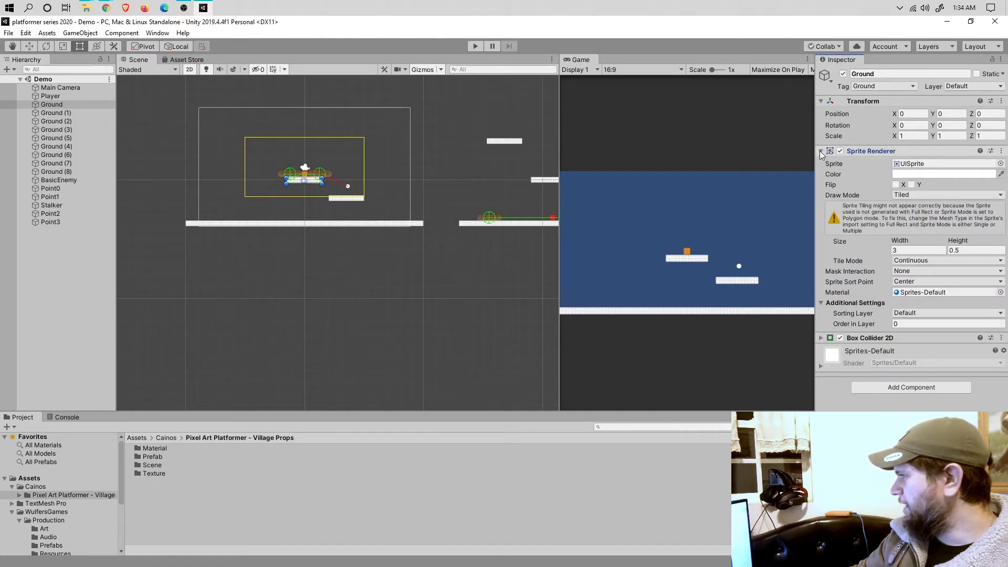
{"action": "left_click", "coordinate": [1000, 164]}
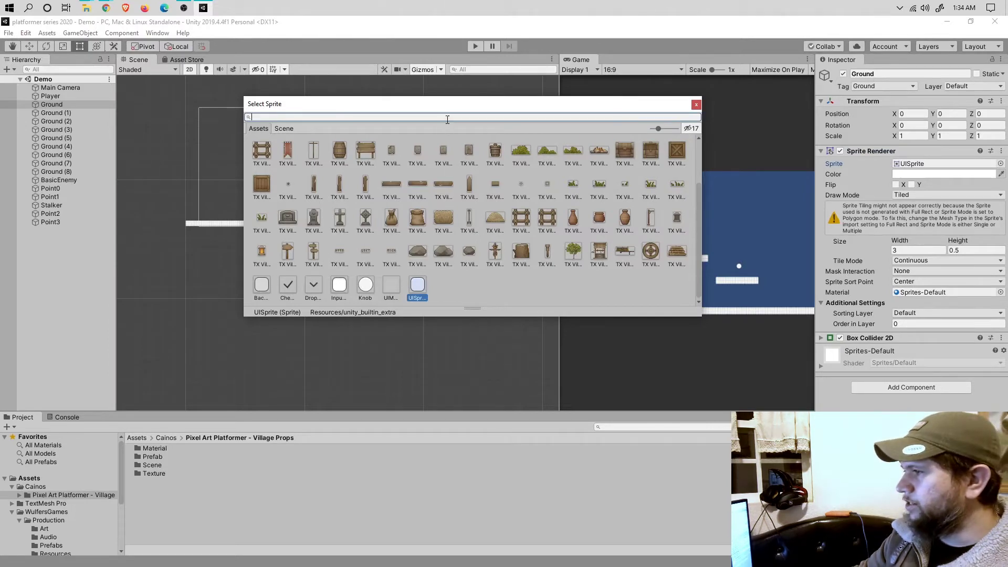
{"action": "type", "text": "gROUN"}
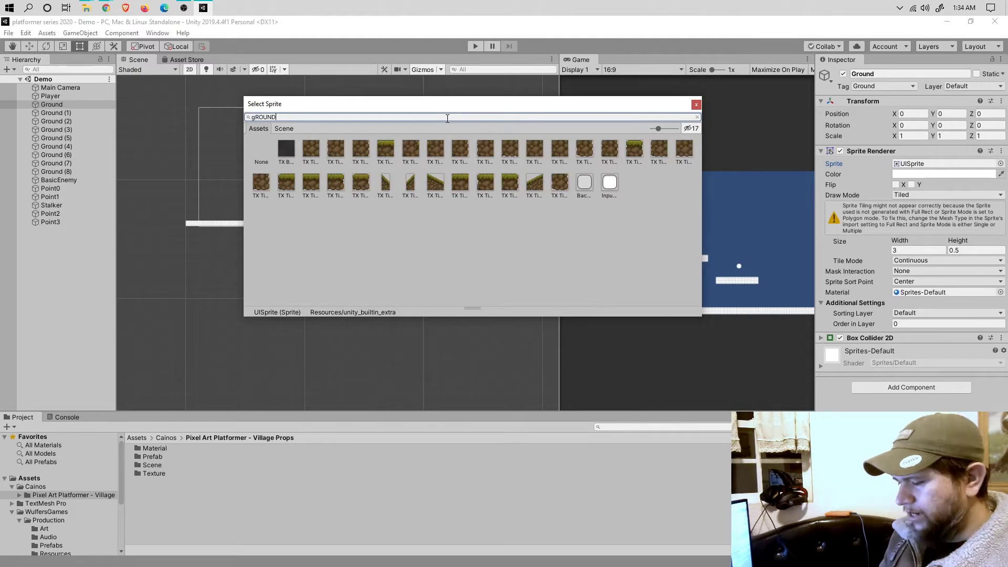
{"action": "type", "text": "D"}
{"action": "key", "text": "ctrl+a"}
{"action": "type", "text": "ground"}
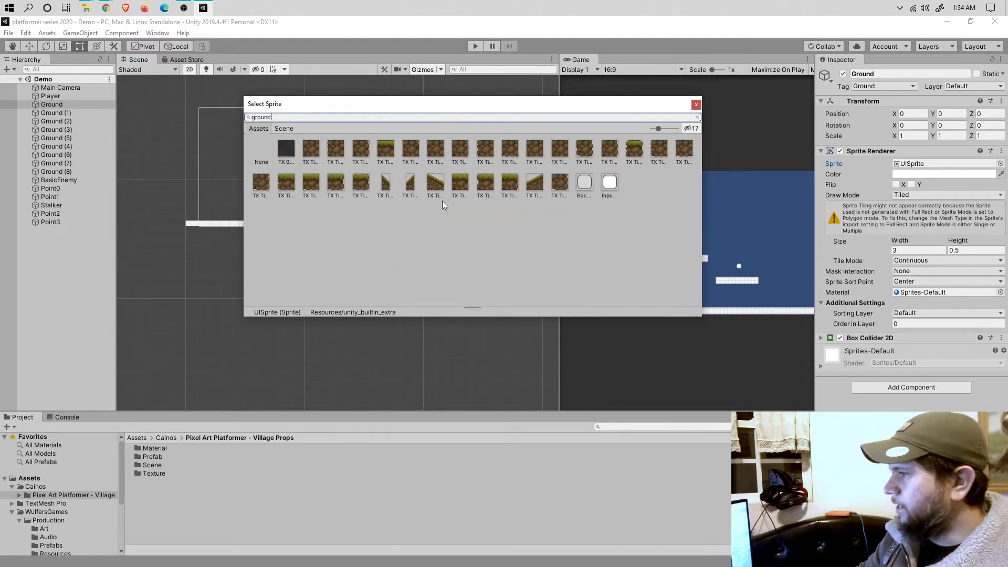
{"action": "left_click", "coordinate": [390, 149]}
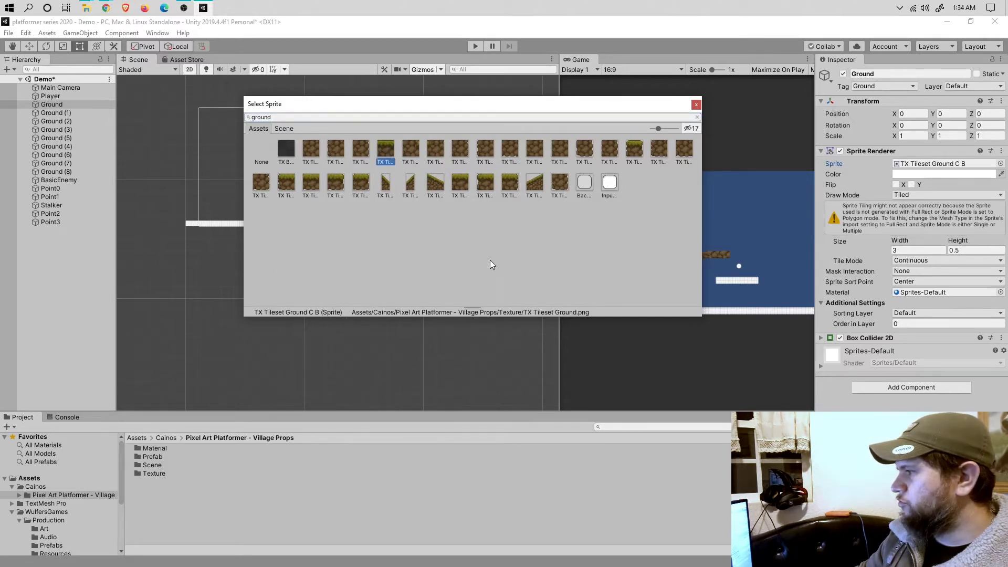
{"action": "left_click", "coordinate": [697, 106]}
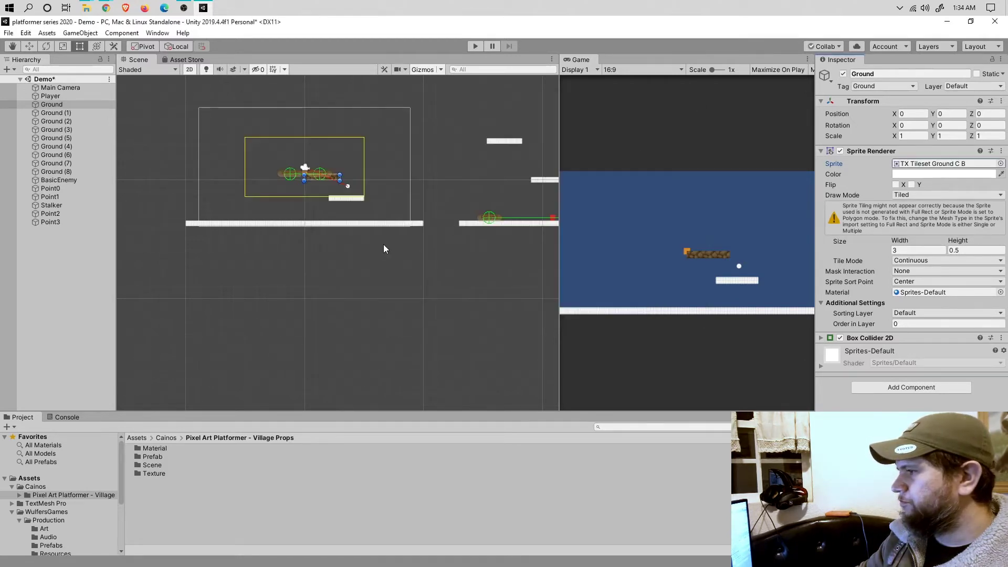
{"action": "key", "text": "f"}
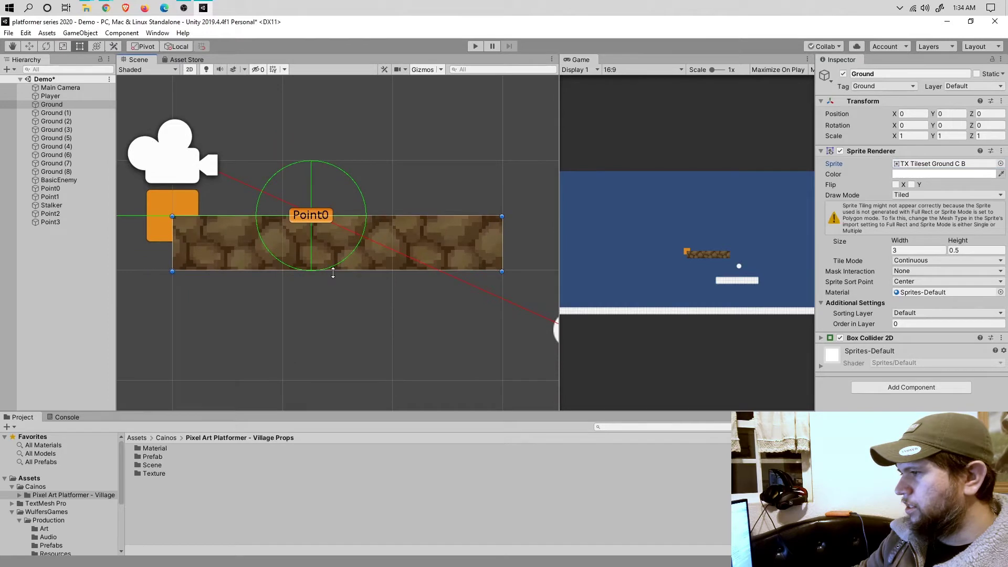
{"action": "scroll", "coordinate": [333, 273], "scroll_direction": "down", "scroll_amount": 3}
{"action": "middle_click_drag", "start_coordinate": [331, 288], "coordinate": [357, 242]}
{"action": "scroll", "coordinate": [318, 253], "scroll_direction": "down", "scroll_amount": 5}
{"action": "scroll", "coordinate": [358, 242], "scroll_direction": "up", "scroll_amount": 2}
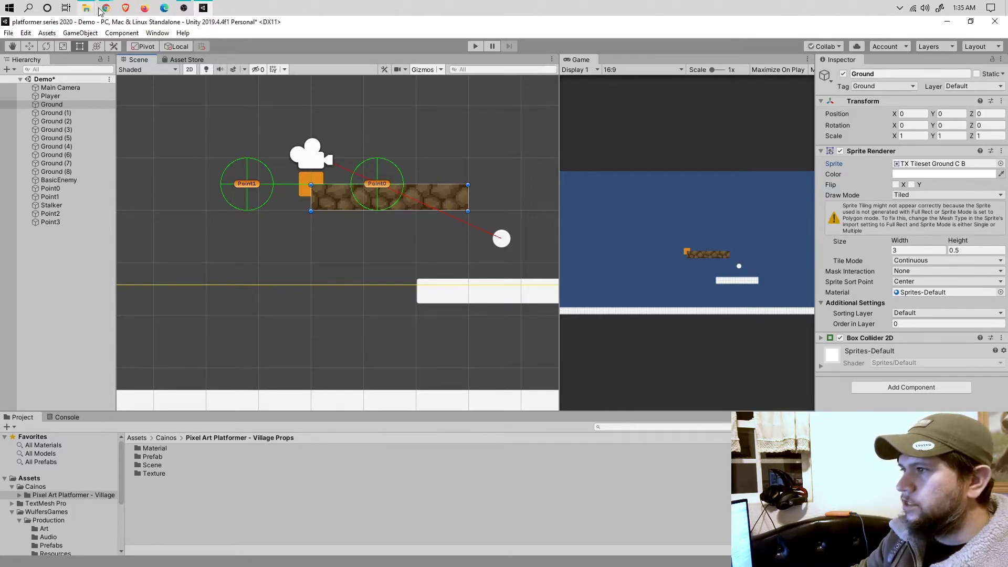
On the Village Props store page, expand the package's Texture folder in Package Content.
{"action": "mouse_move", "coordinate": [106, 7]}
{"action": "left_click", "coordinate": [205, 63]}
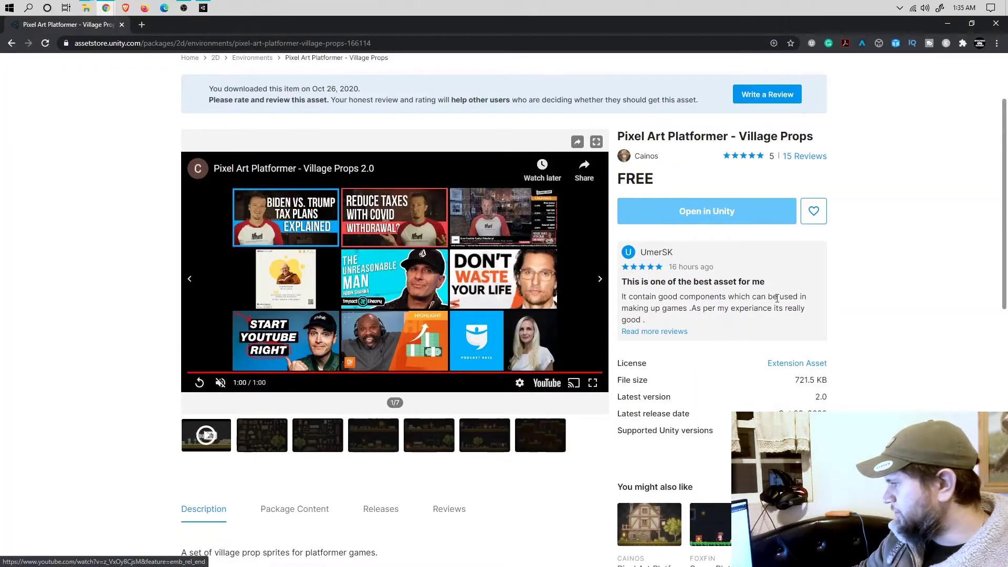
{"action": "scroll", "coordinate": [911, 275], "scroll_direction": "down", "scroll_amount": 4}
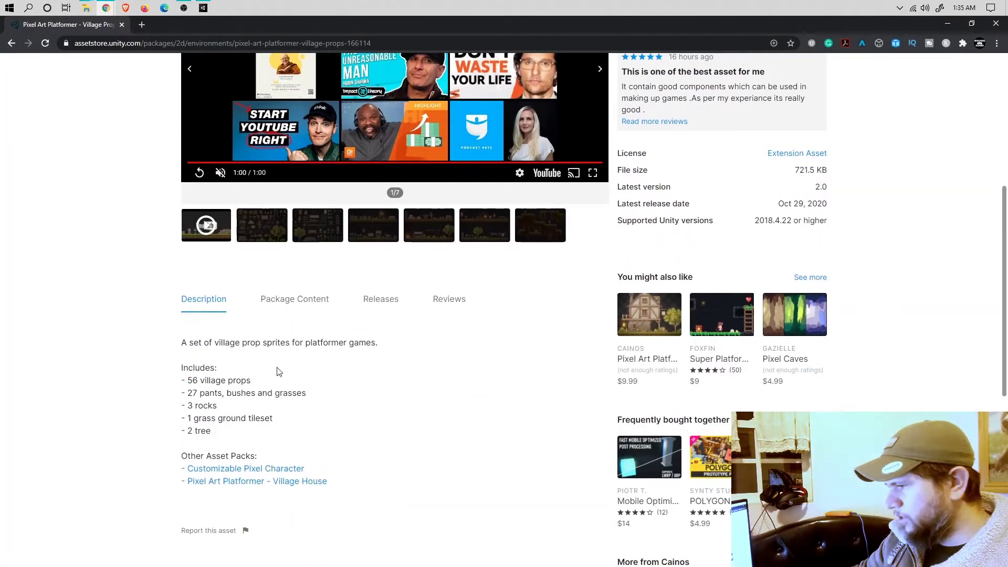
{"action": "scroll", "coordinate": [210, 440], "scroll_direction": "down", "scroll_amount": 3}
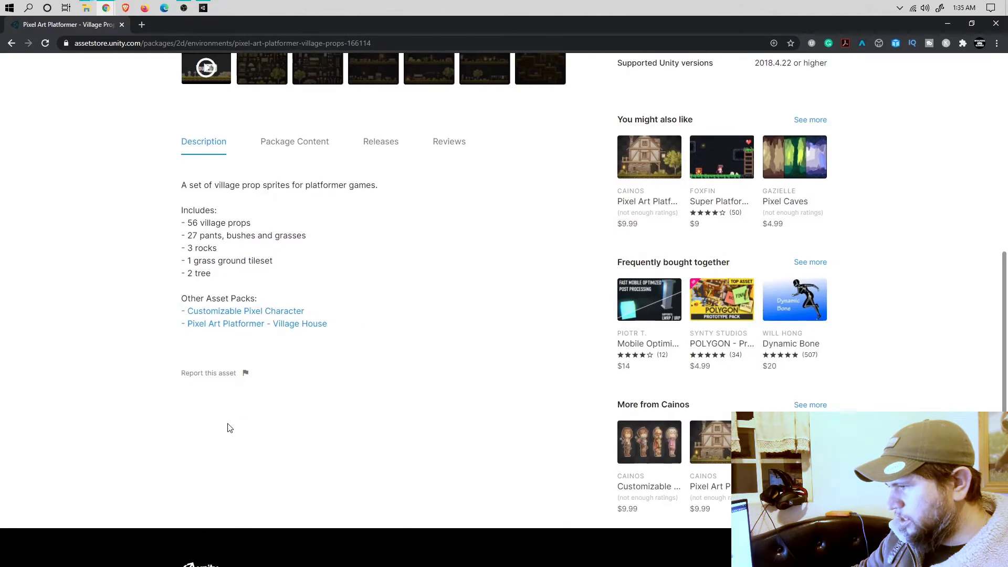
{"action": "scroll", "coordinate": [315, 294], "scroll_direction": "up", "scroll_amount": 2}
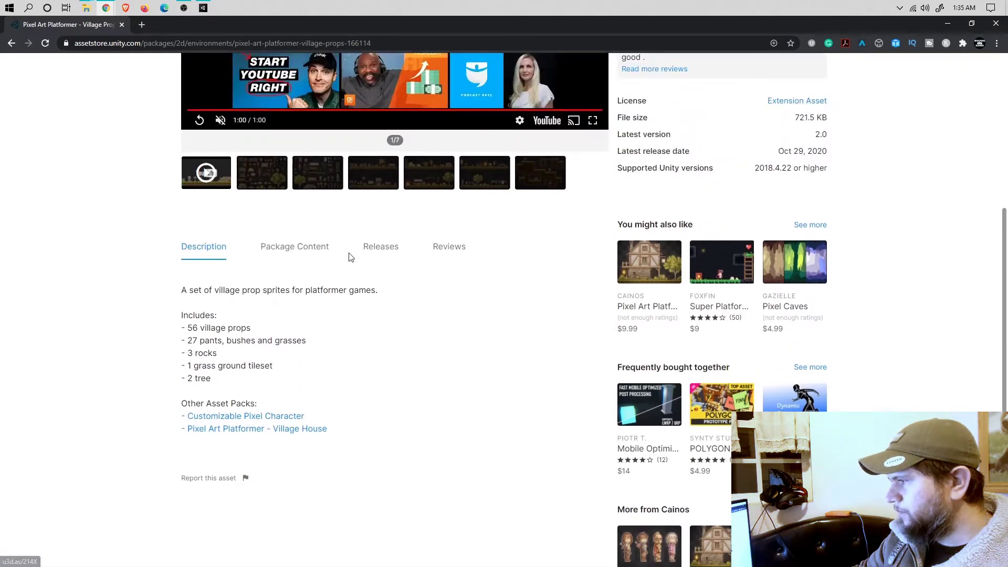
{"action": "left_click", "coordinate": [388, 247]}
{"action": "left_click", "coordinate": [319, 253]}
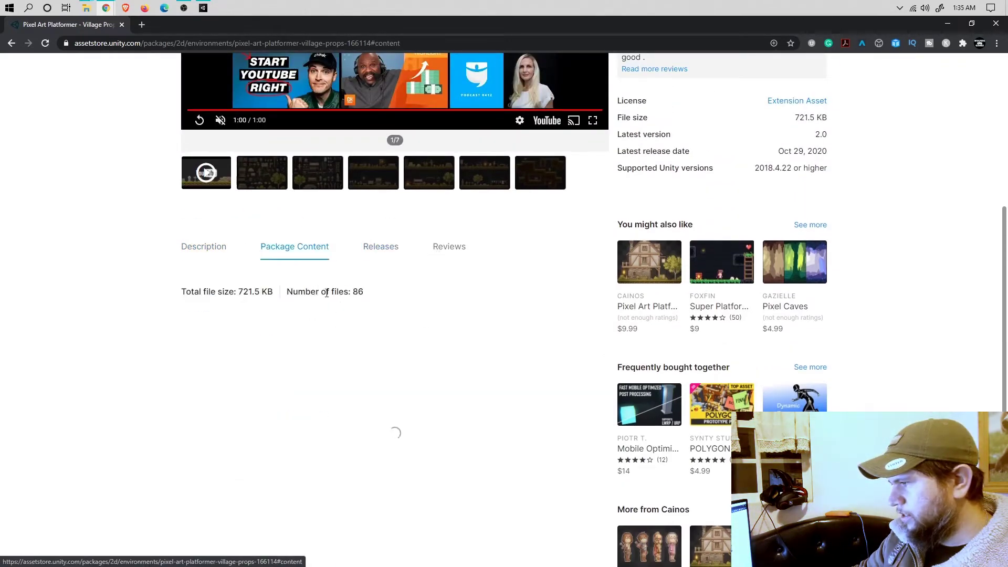
{"action": "left_click", "coordinate": [411, 337]}
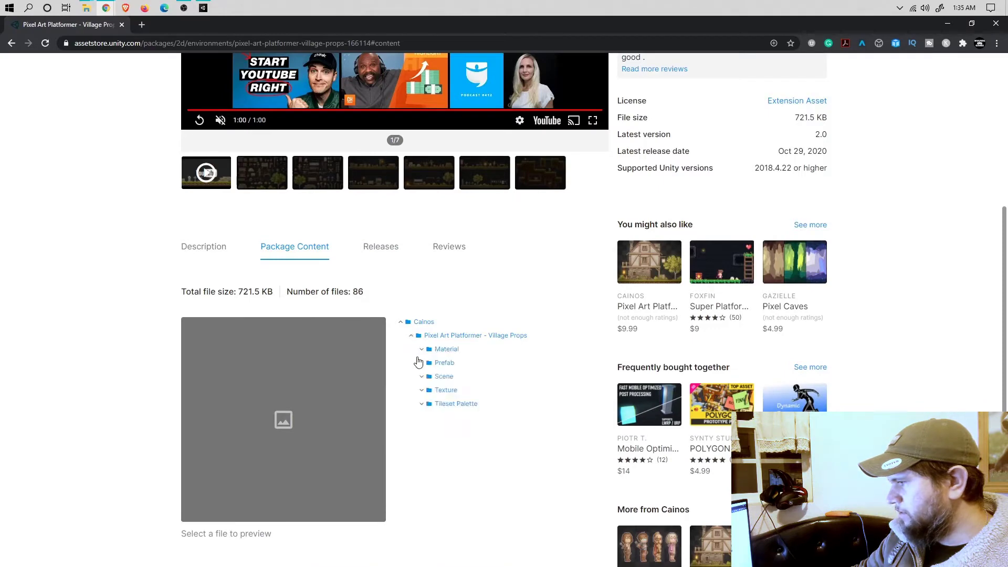
{"action": "left_click", "coordinate": [423, 391]}
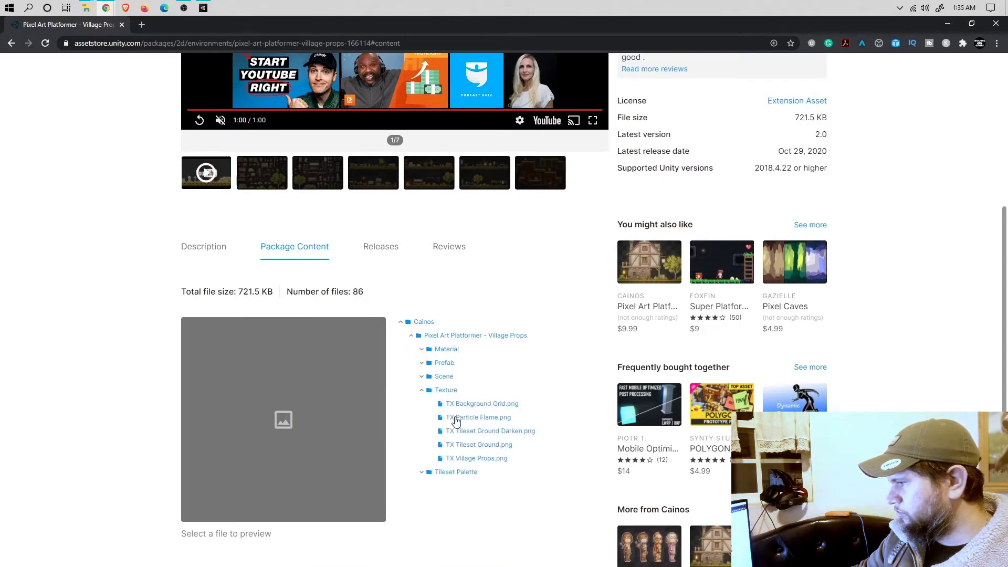
Preview the Ground Darken, Ground, Village Props and Background Grid PNGs, then return to Unity.
{"action": "left_click", "coordinate": [494, 433]}
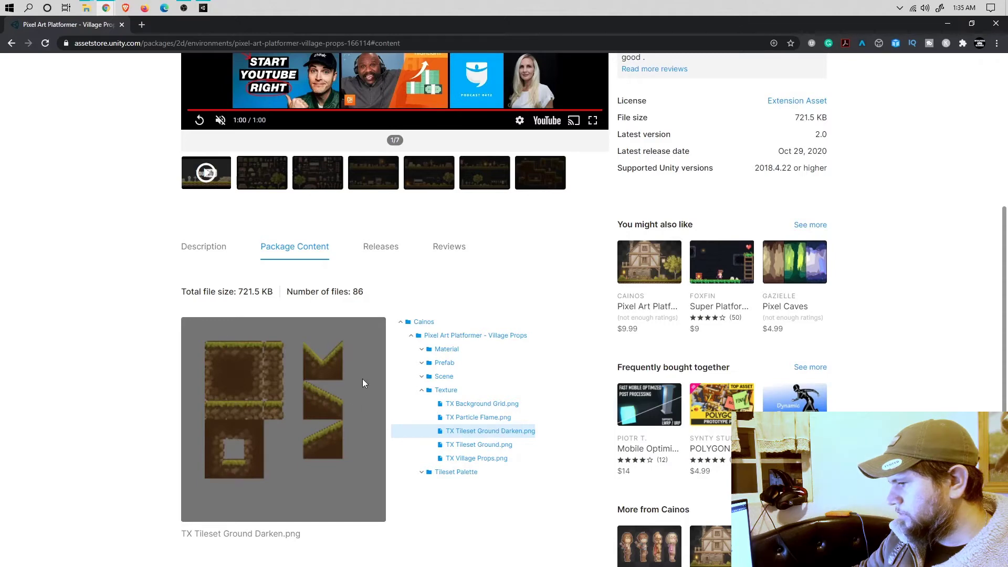
{"action": "scroll", "coordinate": [363, 386], "scroll_direction": "down", "scroll_amount": 5}
{"action": "scroll", "coordinate": [367, 378], "scroll_direction": "up", "scroll_amount": 4}
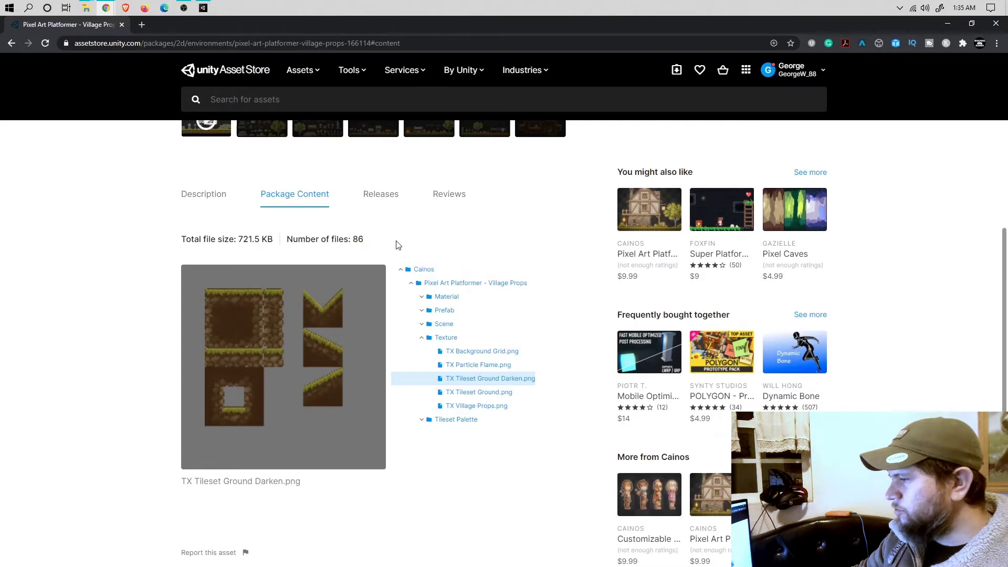
{"action": "left_click", "coordinate": [479, 393]}
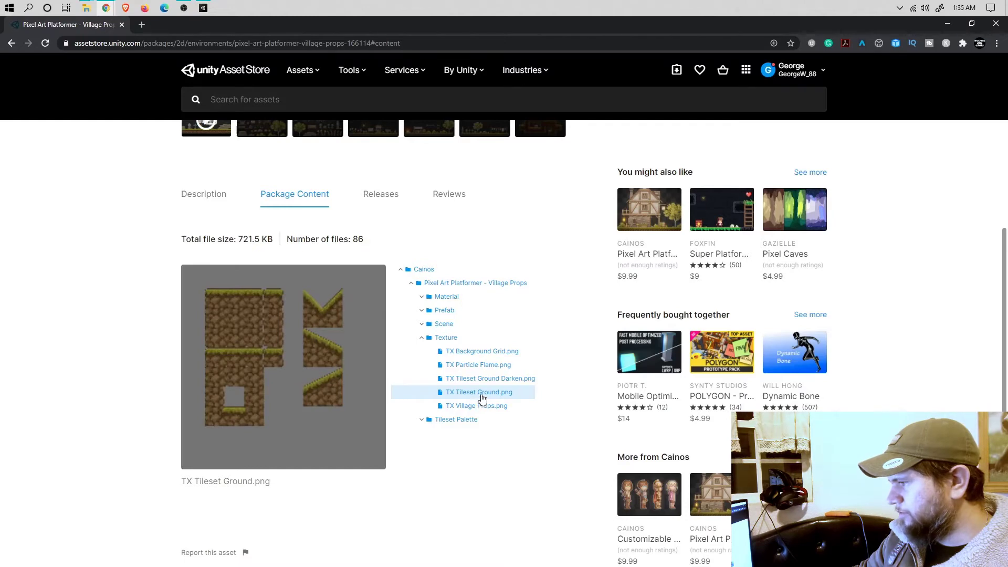
{"action": "left_click", "coordinate": [482, 406]}
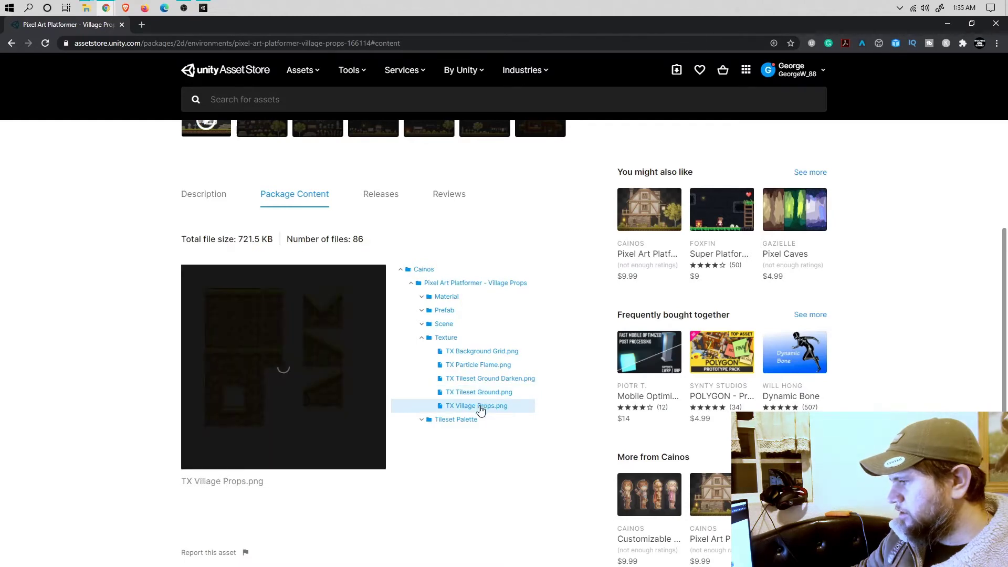
{"action": "left_click", "coordinate": [494, 355]}
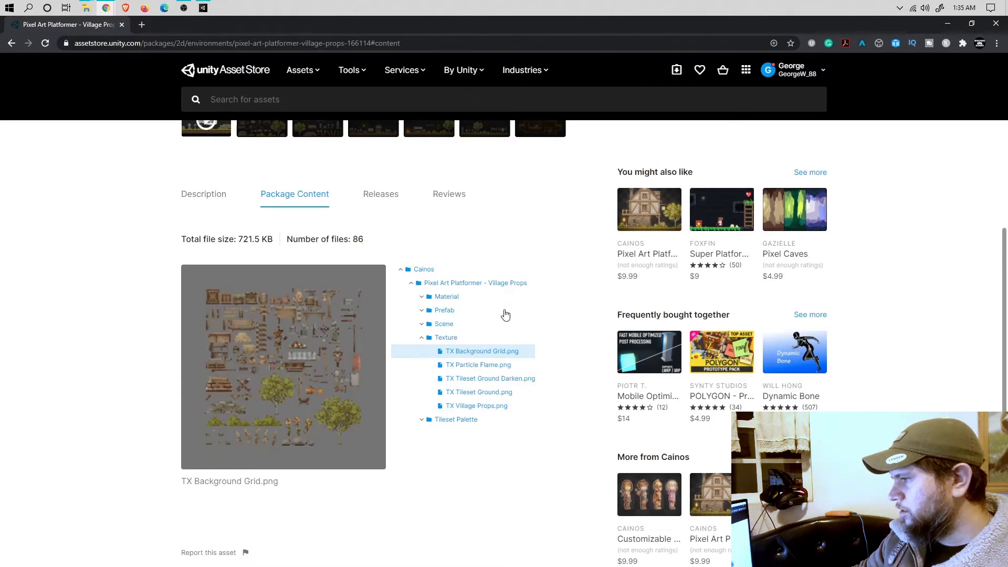
{"action": "scroll", "coordinate": [475, 371], "scroll_direction": "up", "scroll_amount": 2}
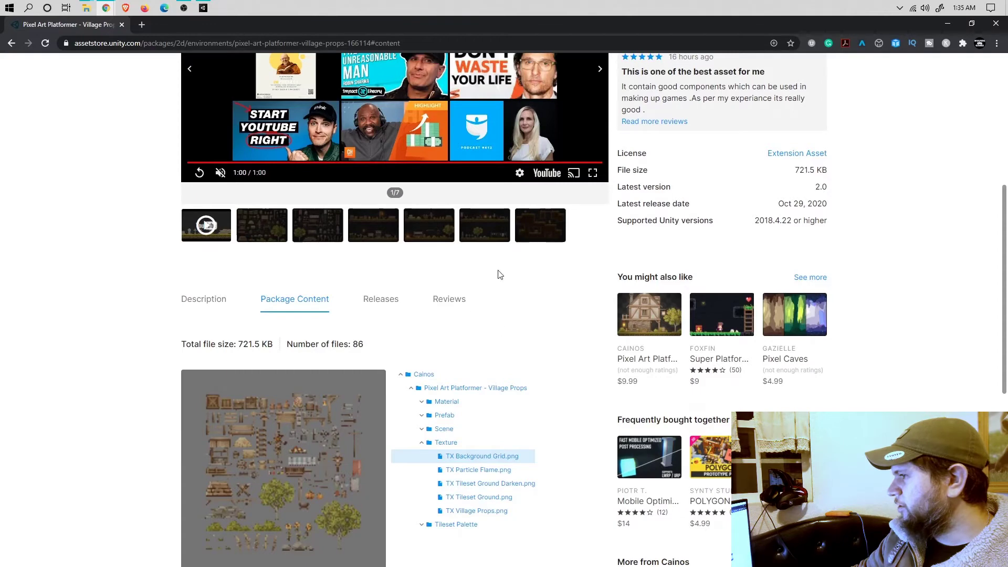
{"action": "left_click", "coordinate": [219, 300]}
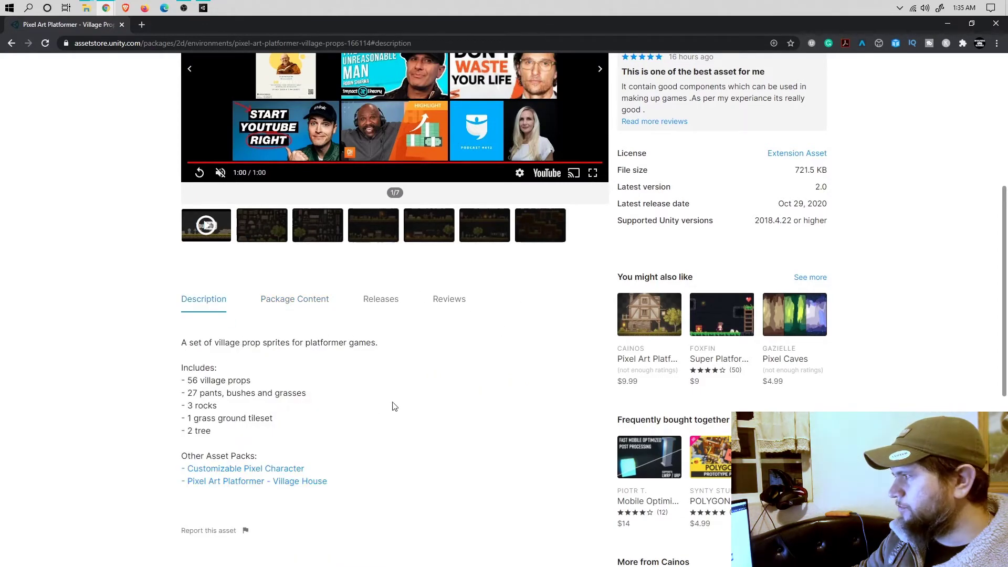
{"action": "scroll", "coordinate": [856, 239], "scroll_direction": "up", "scroll_amount": 5}
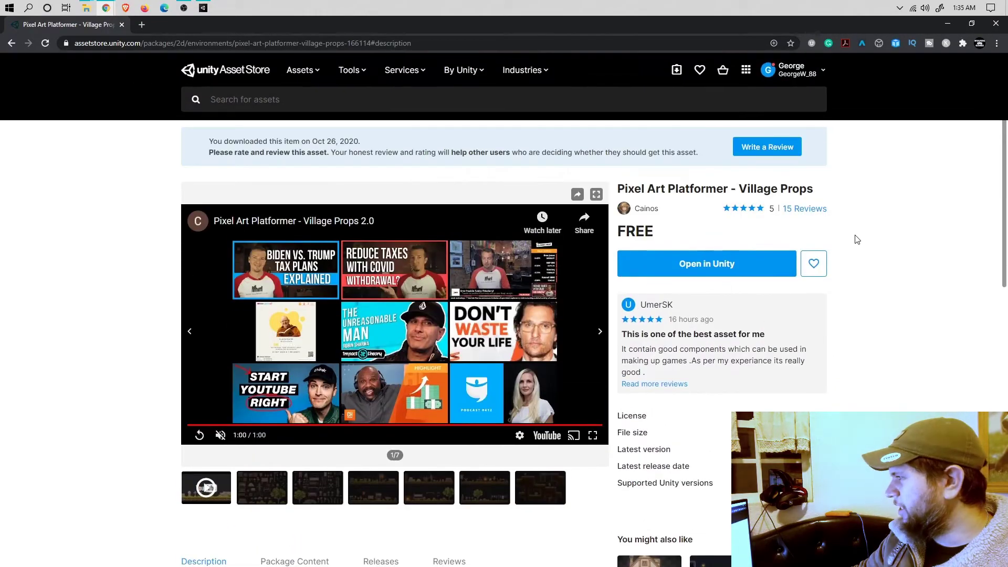
{"action": "scroll", "coordinate": [855, 239], "scroll_direction": "up", "scroll_amount": 1}
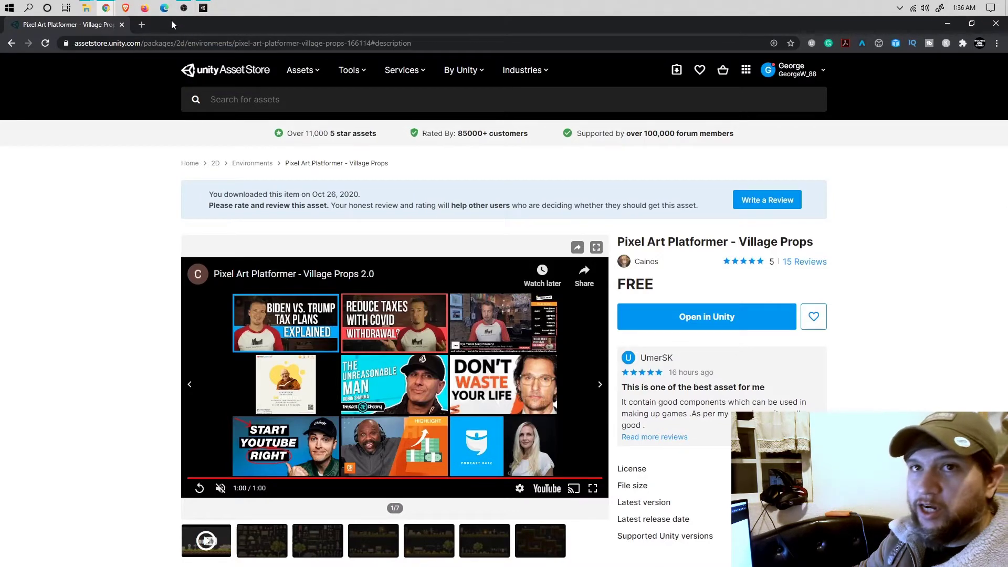
{"action": "mouse_move", "coordinate": [110, 11]}
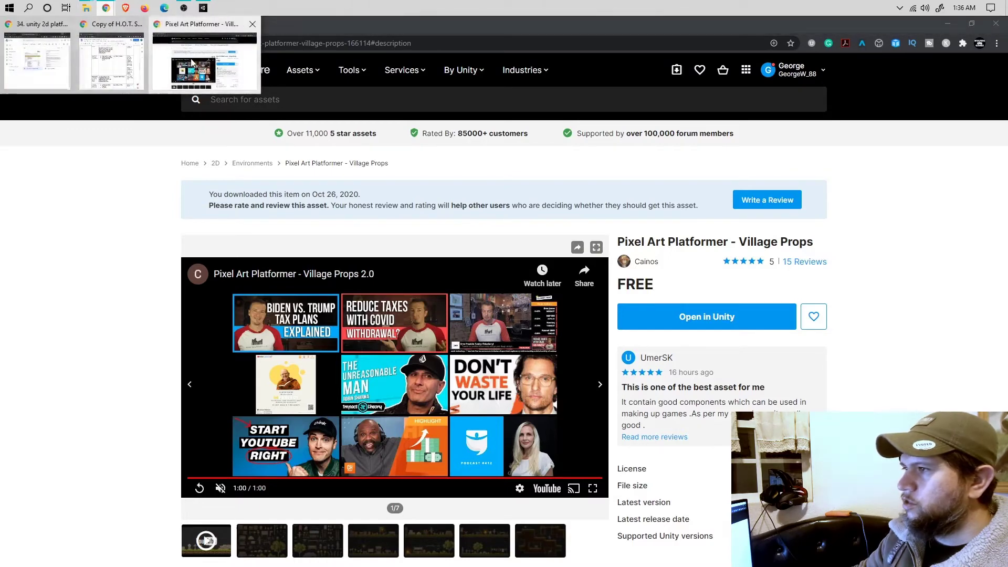
{"action": "left_click", "coordinate": [204, 8]}
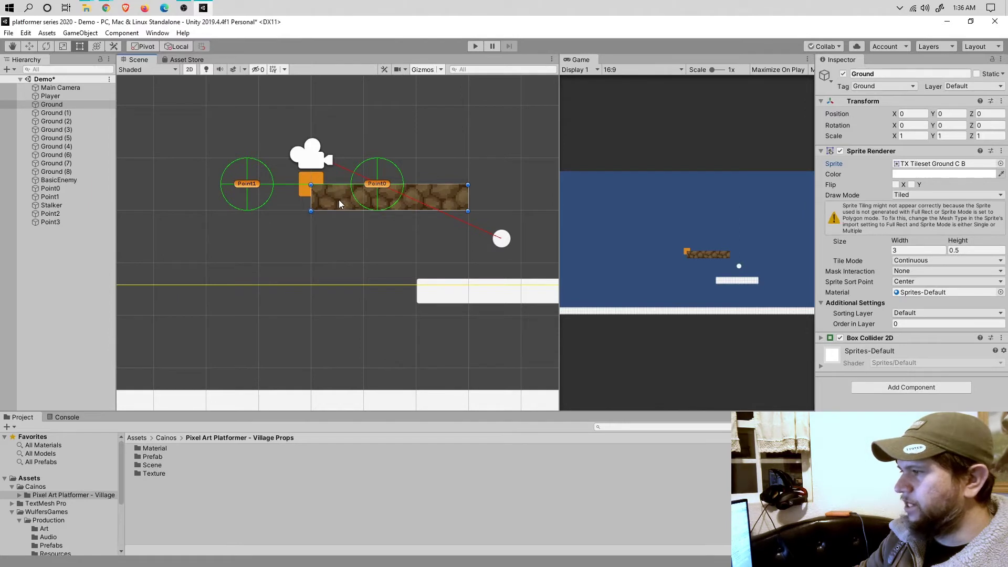
Try different tiled sizes for the Ground sprite, settling on a height of 1 tile.
{"action": "left_click", "coordinate": [904, 251]}
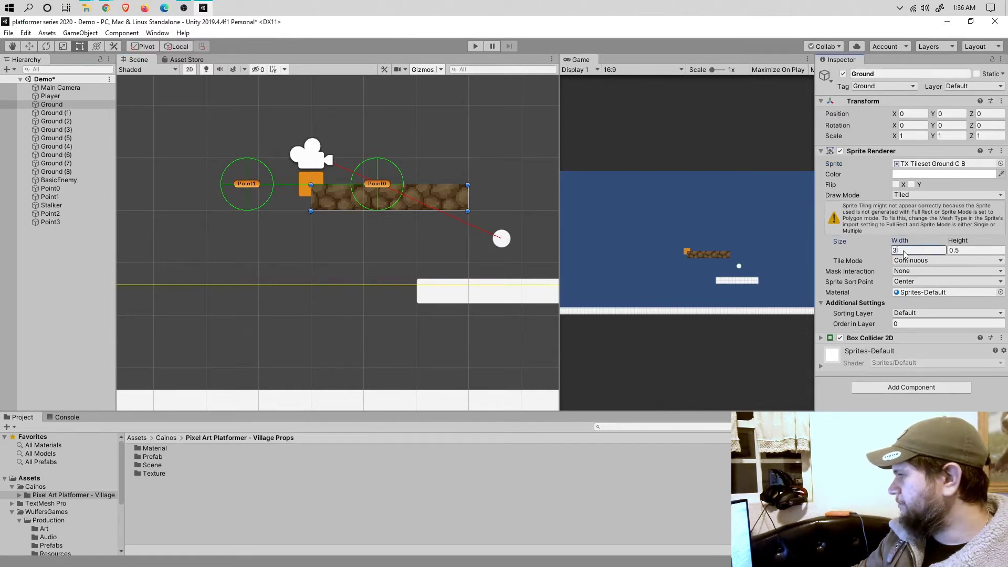
{"action": "type", "text": "1"}
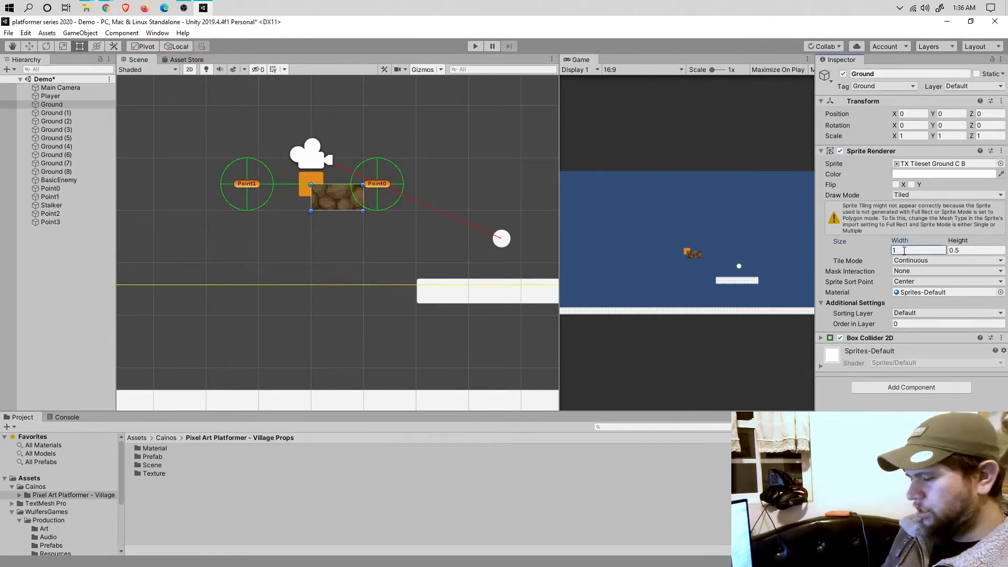
{"action": "key", "text": "Tab"}
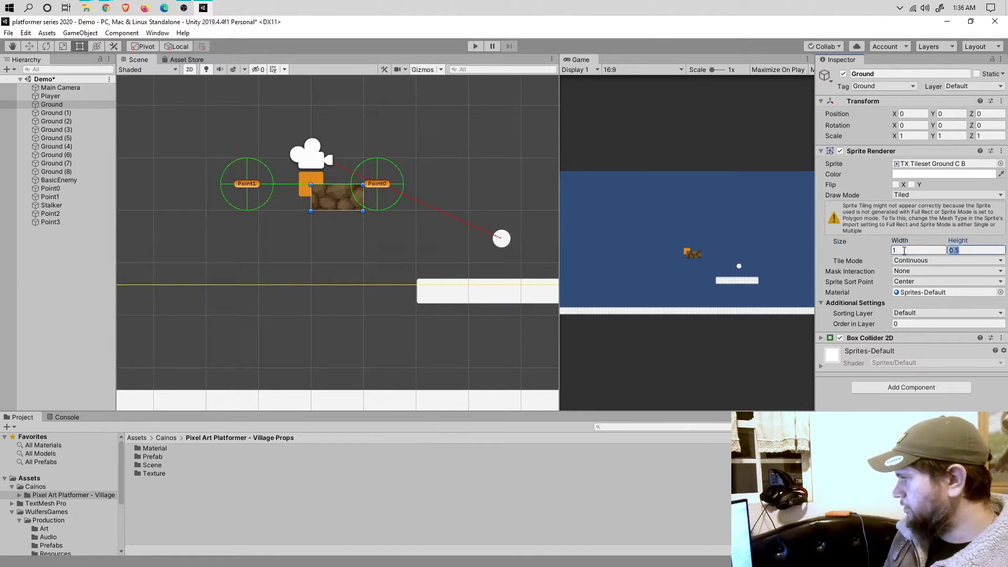
{"action": "type", "text": "1"}
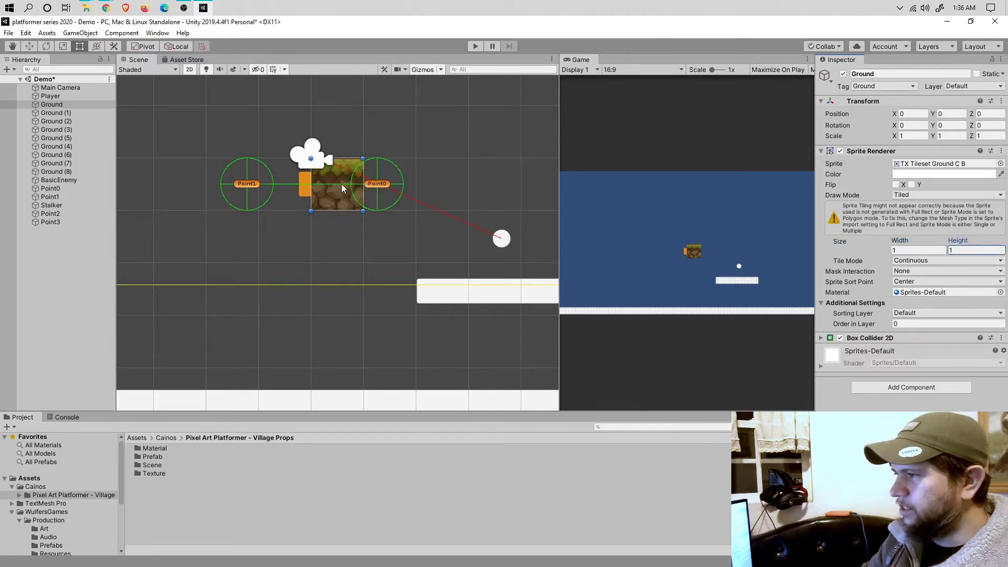
{"action": "left_click_drag", "start_coordinate": [332, 198], "coordinate": [282, 253]}
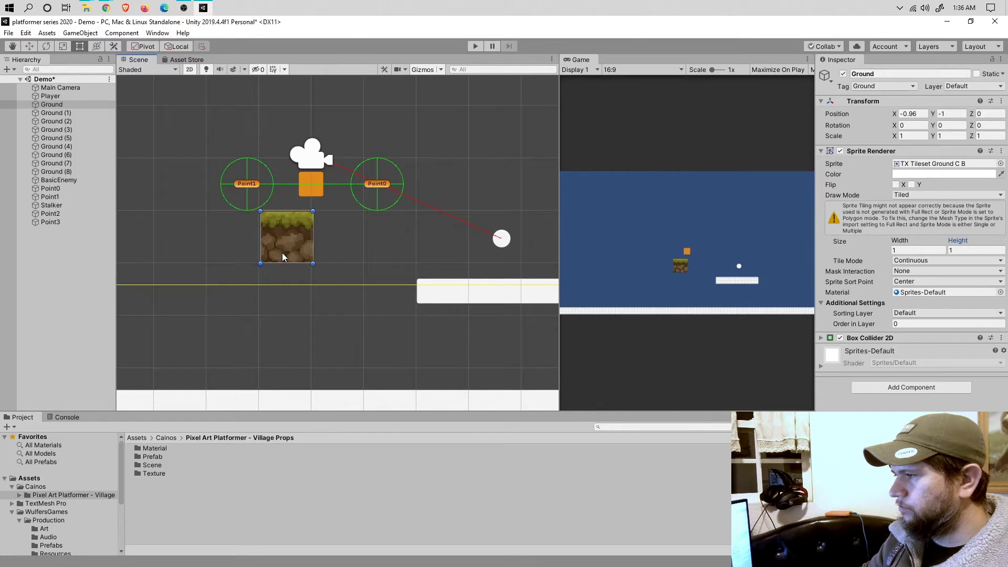
{"action": "left_click", "coordinate": [963, 251]}
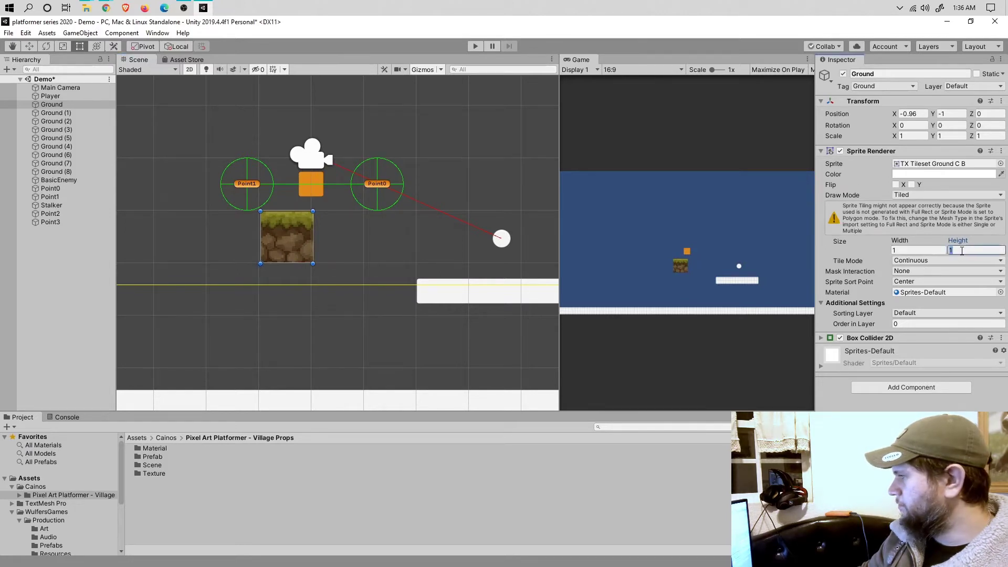
{"action": "type", "text": "2"}
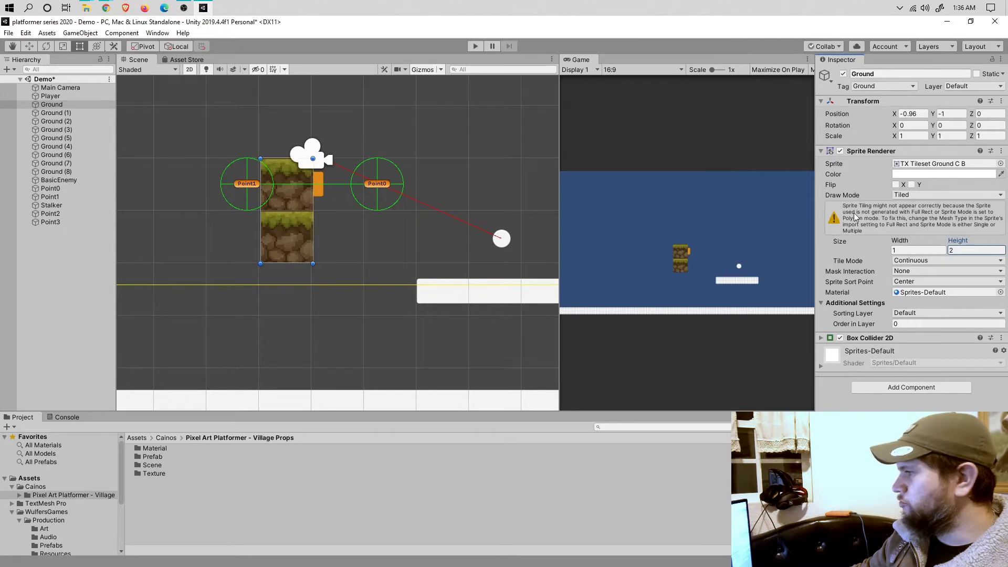
{"action": "left_click_drag", "start_coordinate": [293, 185], "coordinate": [315, 275]}
{"action": "left_click", "coordinate": [966, 250]}
{"action": "type", "text": "1"}
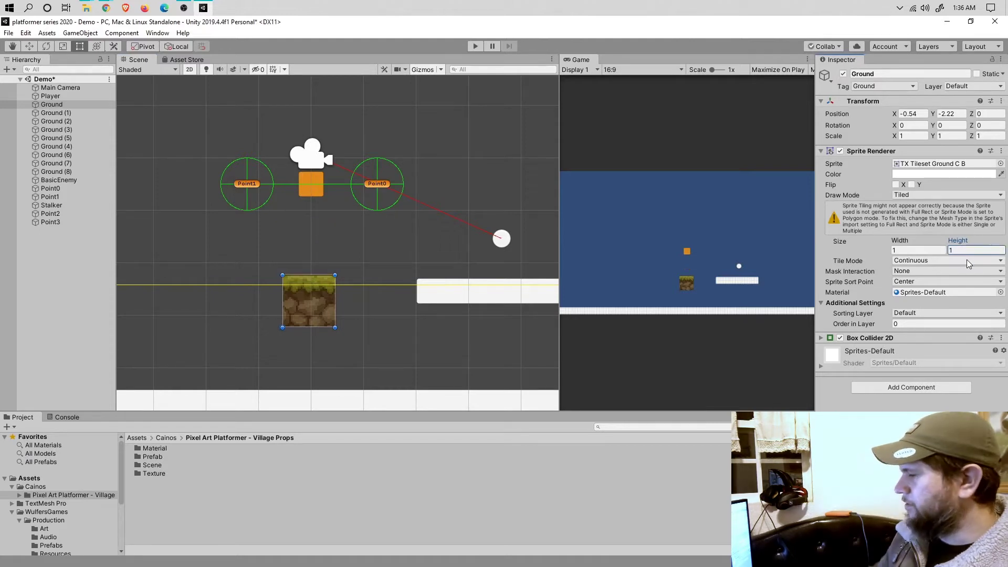
{"action": "middle_click_drag", "start_coordinate": [373, 263], "coordinate": [411, 251]}
Set the Ground sprite width to 4 tiles and its Position X to -2.
{"action": "left_click", "coordinate": [912, 249]}
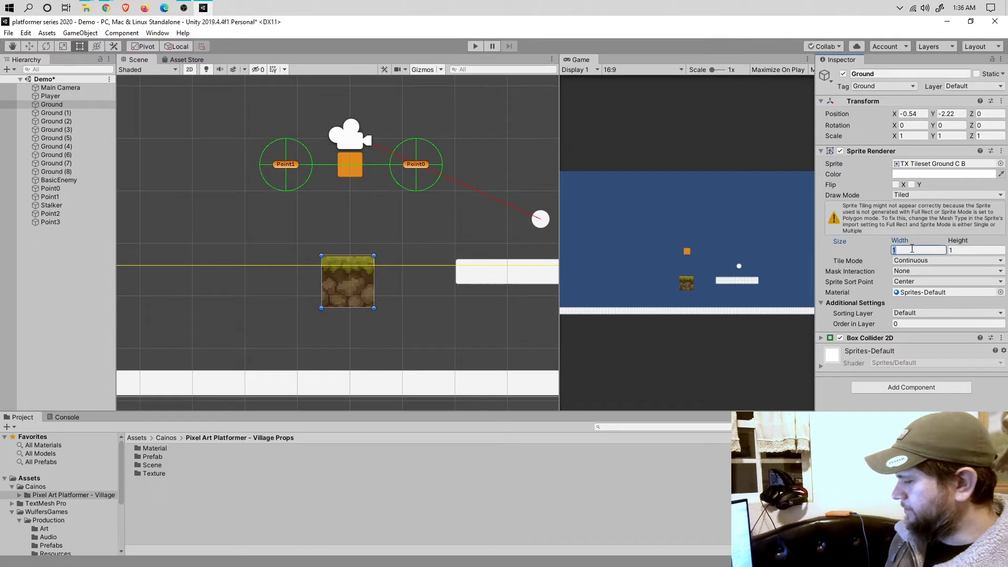
{"action": "type", "text": "3"}
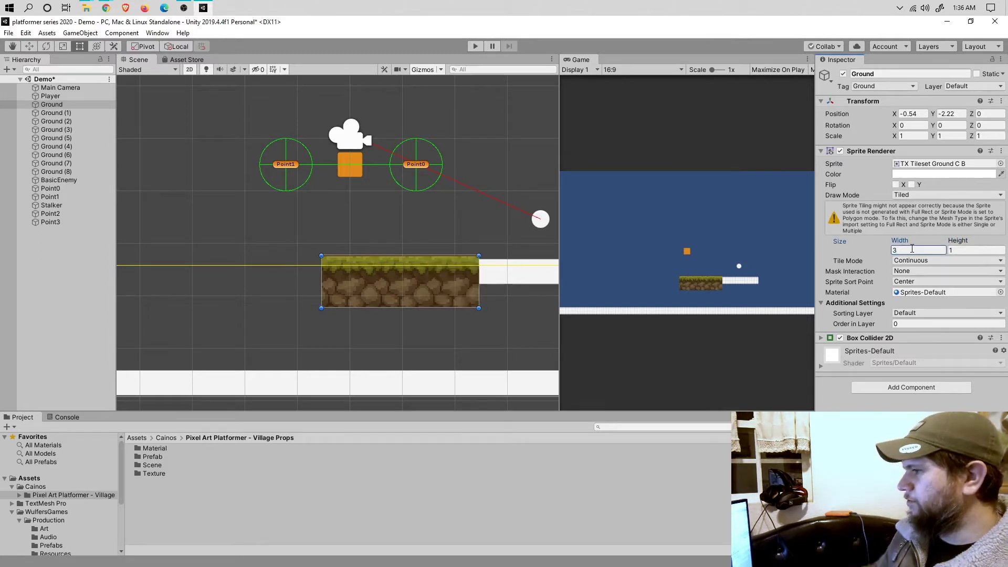
{"action": "left_click_drag", "start_coordinate": [373, 283], "coordinate": [299, 220]}
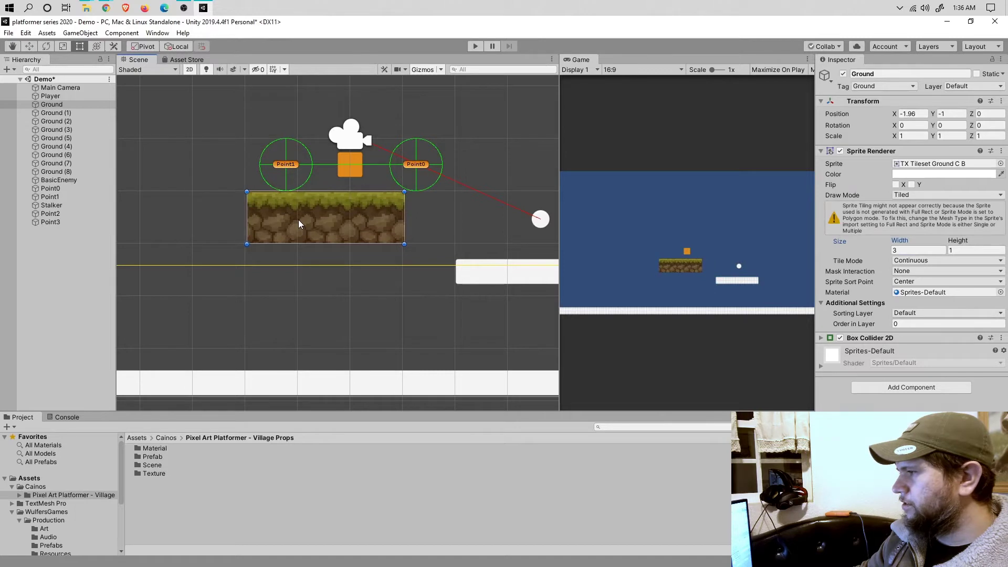
{"action": "left_click", "coordinate": [912, 250]}
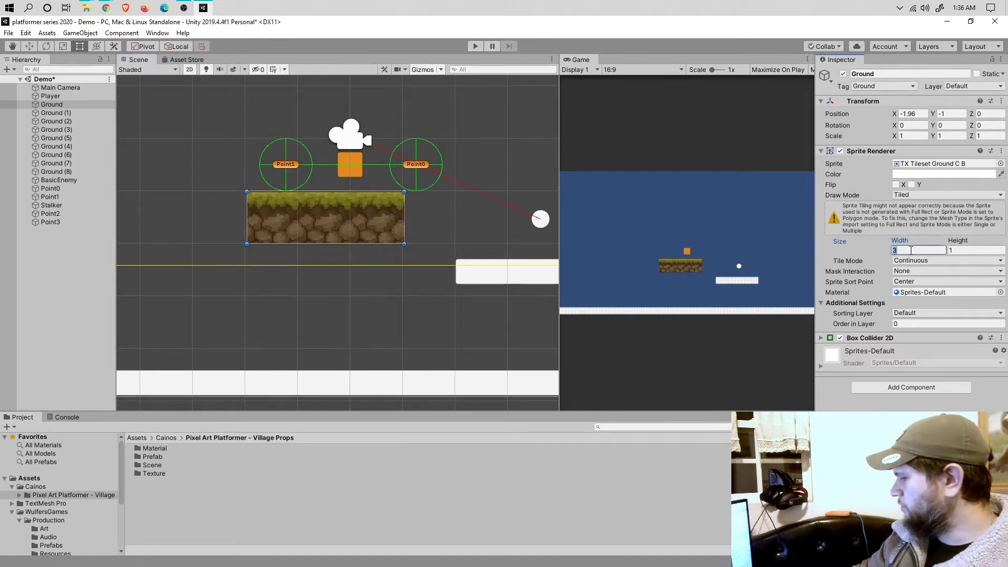
{"action": "type", "text": "4"}
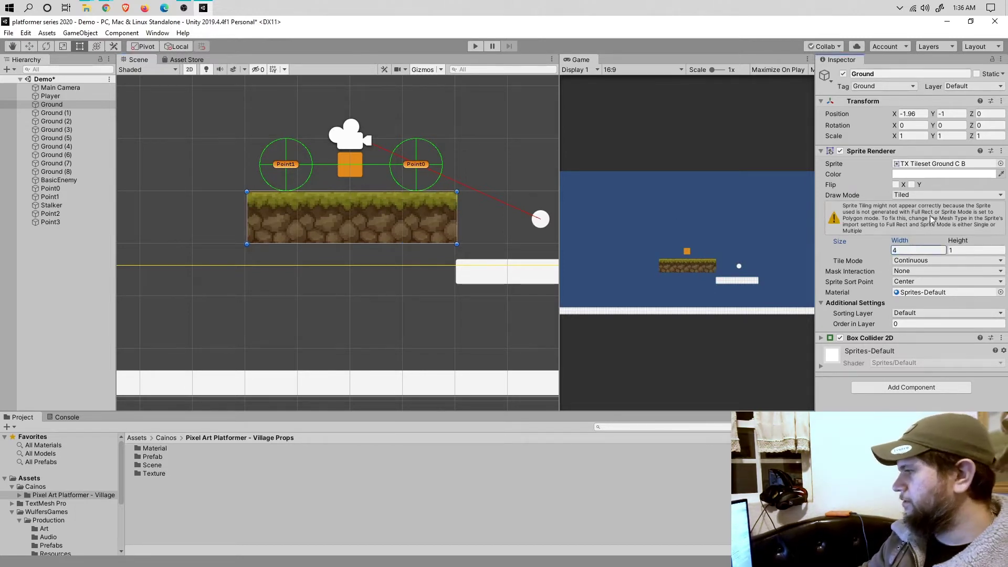
{"action": "left_click", "coordinate": [911, 114]}
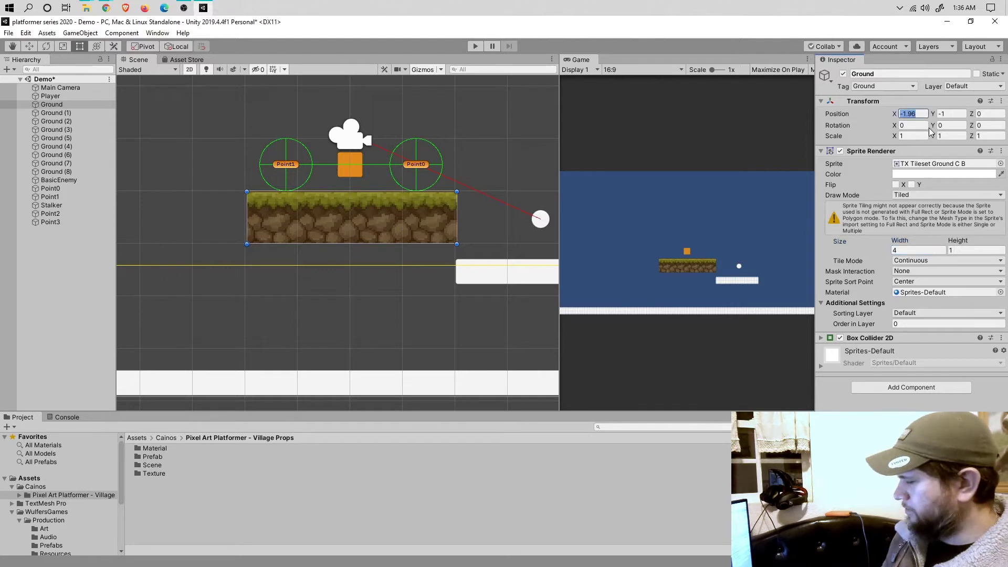
{"action": "type", "text": "-2"}
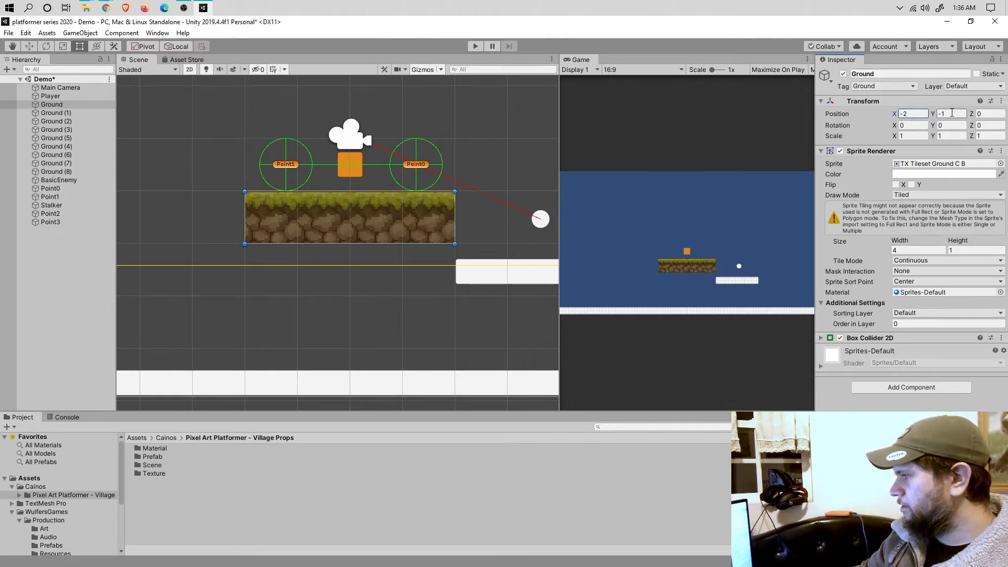
{"action": "key", "text": "Right"}
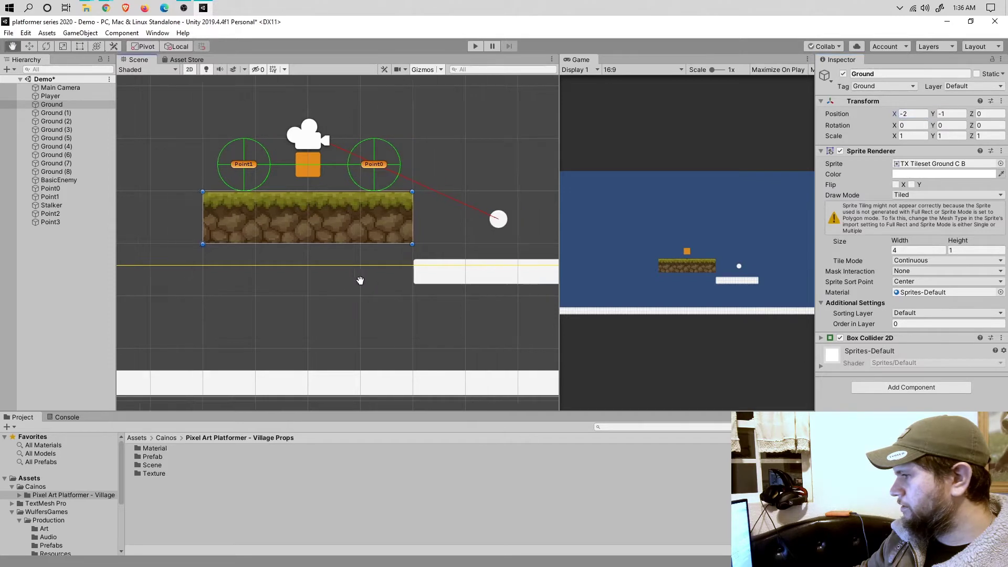
{"action": "left_click", "coordinate": [821, 338]}
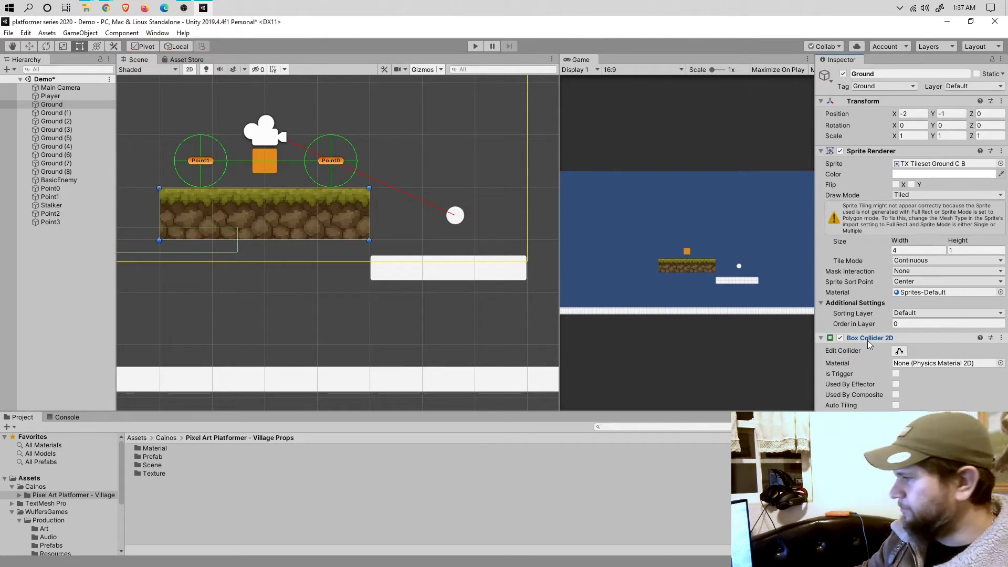
Adjust the Ground's Box Collider 2D to cover the full 4-by-1 grass-topped tile.
{"action": "middle_click_drag", "start_coordinate": [225, 305], "coordinate": [365, 335]}
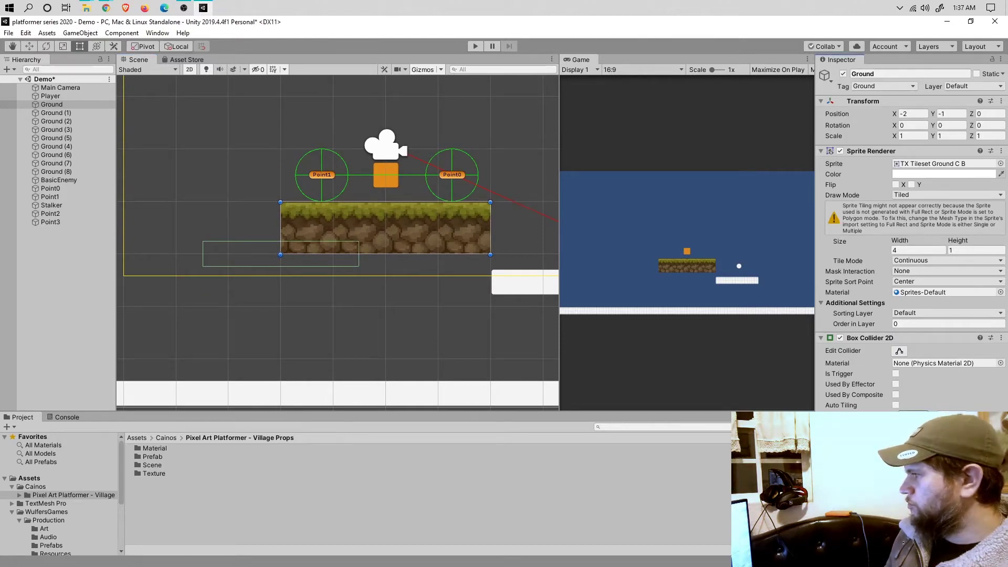
{"action": "left_click", "coordinate": [900, 250]}
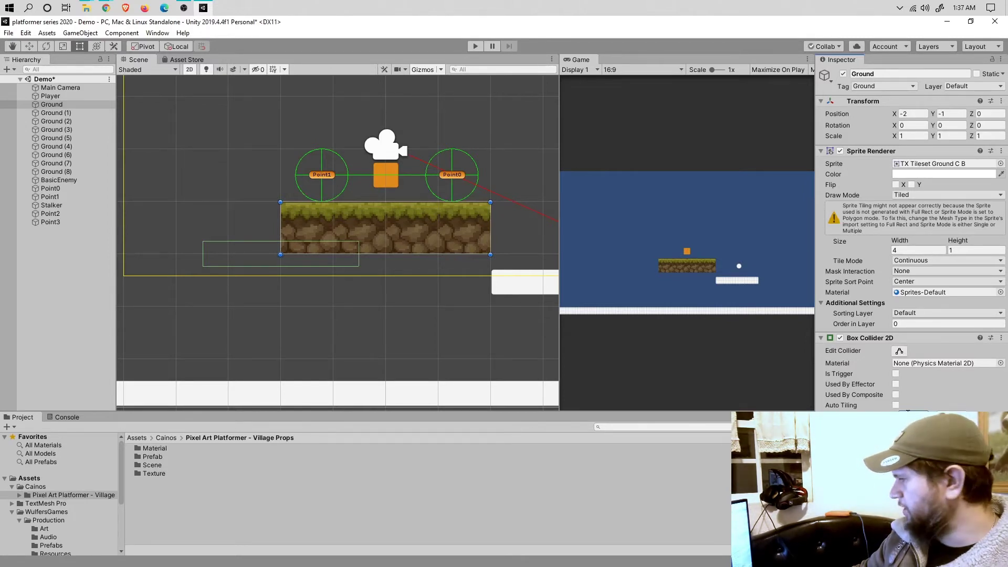
{"action": "key", "text": "Return"}
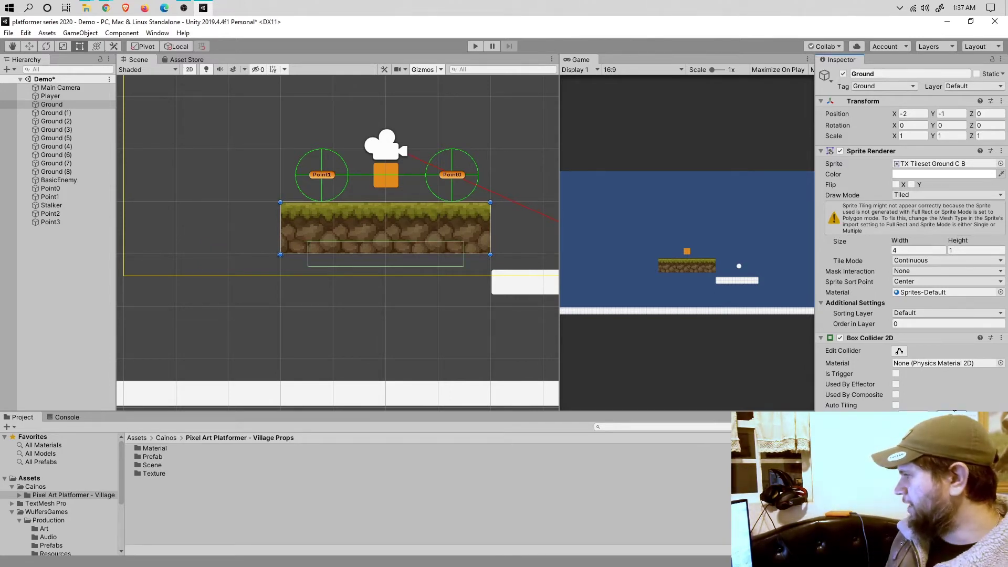
{"action": "key", "text": "Return"}
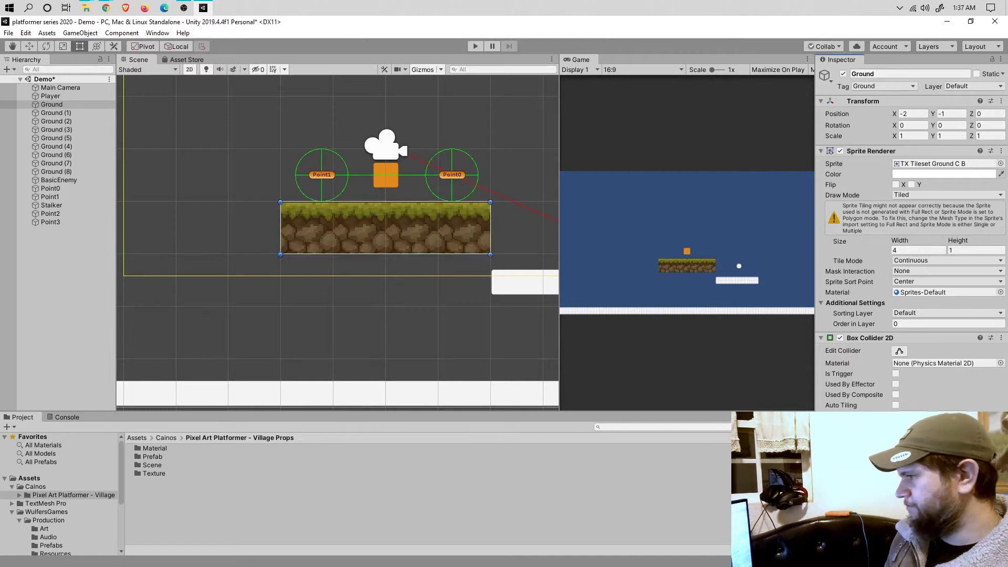
{"action": "left_click", "coordinate": [898, 250]}
{"action": "key", "text": "Return"}
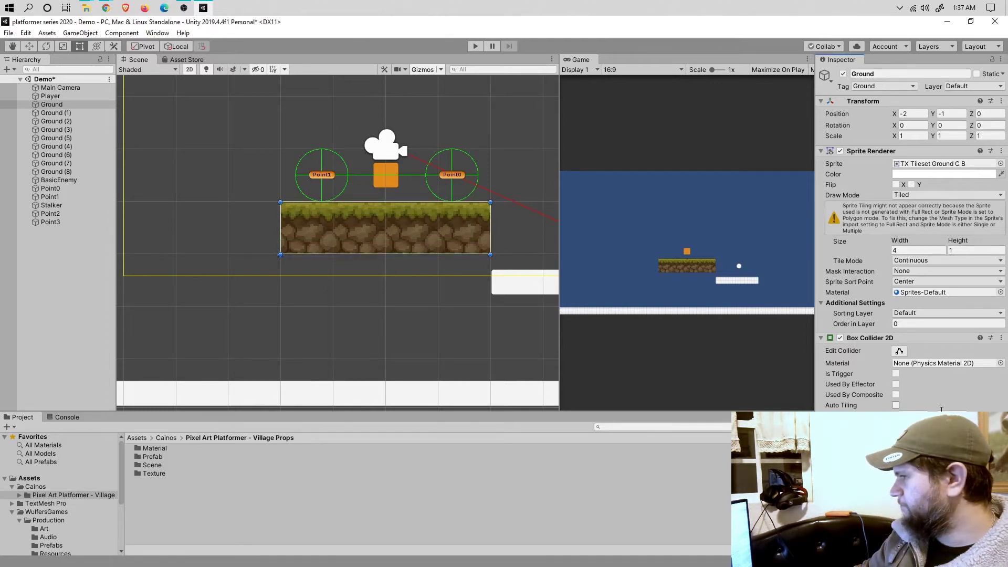
{"action": "middle_click_drag", "start_coordinate": [419, 233], "coordinate": [401, 220]}
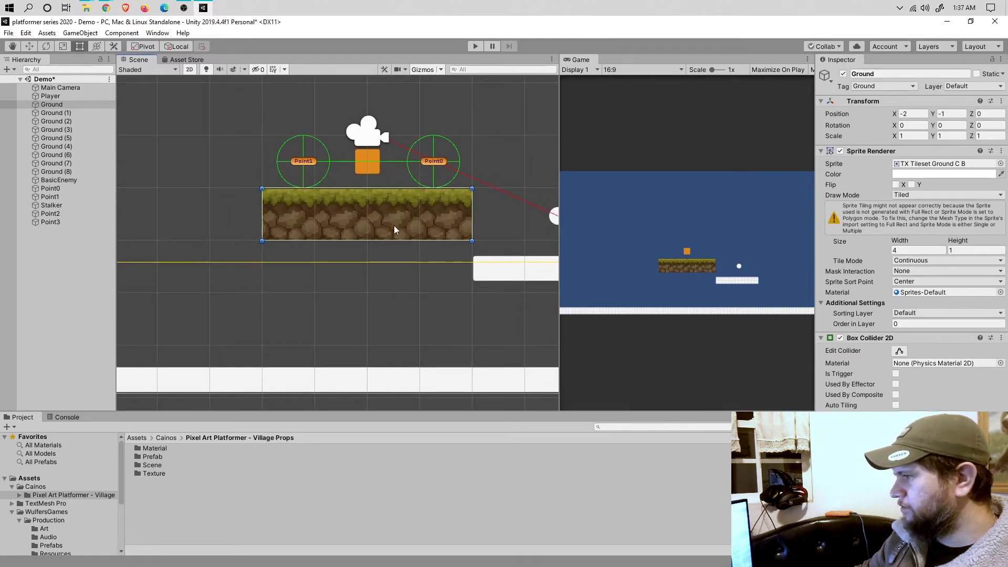
Give Ground (2) the TX Tileset Ground C B sprite and set its X position to 4.
{"action": "middle_click_drag", "start_coordinate": [395, 225], "coordinate": [345, 215]}
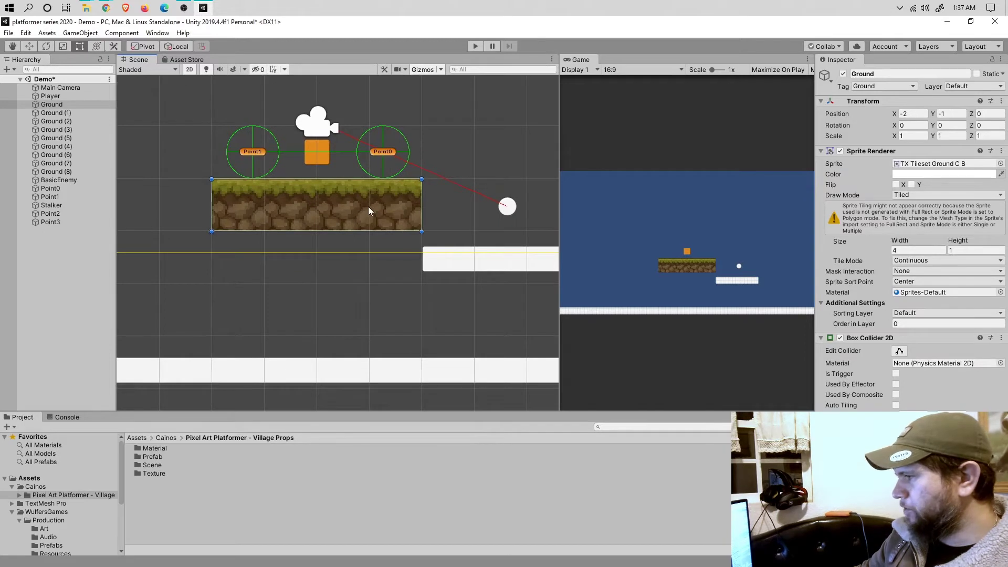
{"action": "middle_click_drag", "start_coordinate": [460, 263], "coordinate": [306, 250]}
{"action": "left_click", "coordinate": [415, 249]}
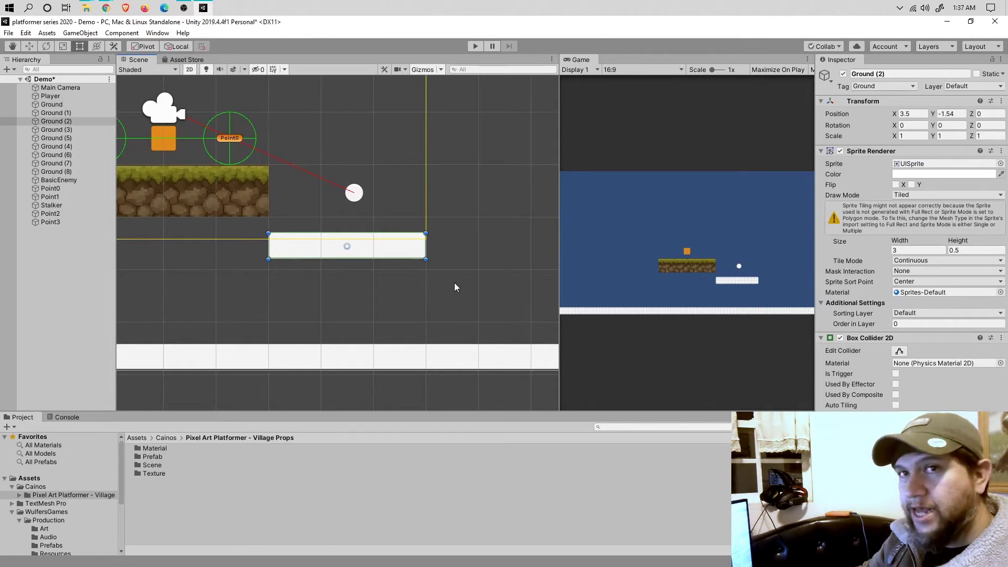
{"action": "middle_click_drag", "start_coordinate": [467, 234], "coordinate": [520, 267]}
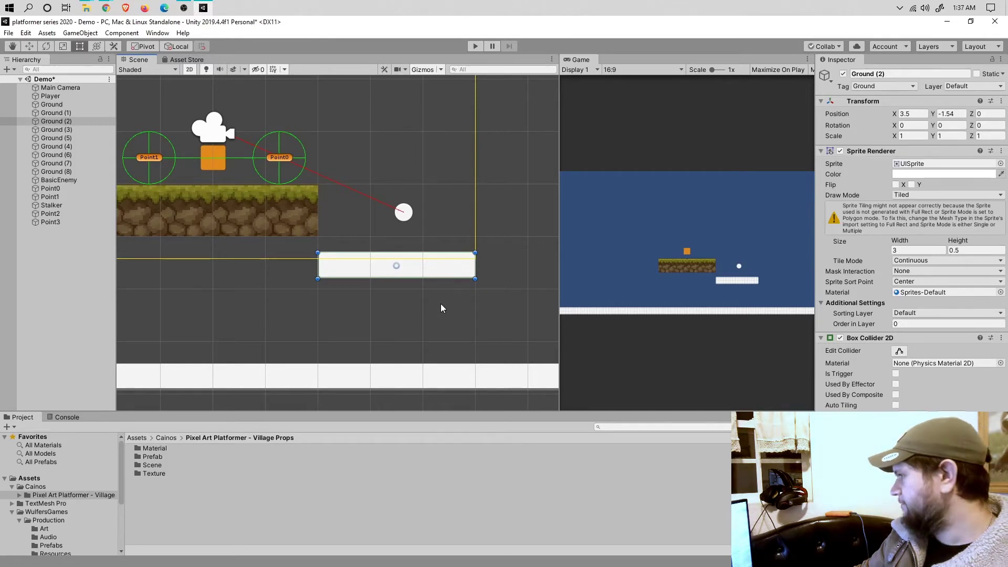
{"action": "left_click", "coordinate": [1001, 163]}
{"action": "type", "text": "ground"}
{"action": "double_click", "coordinate": [385, 150]}
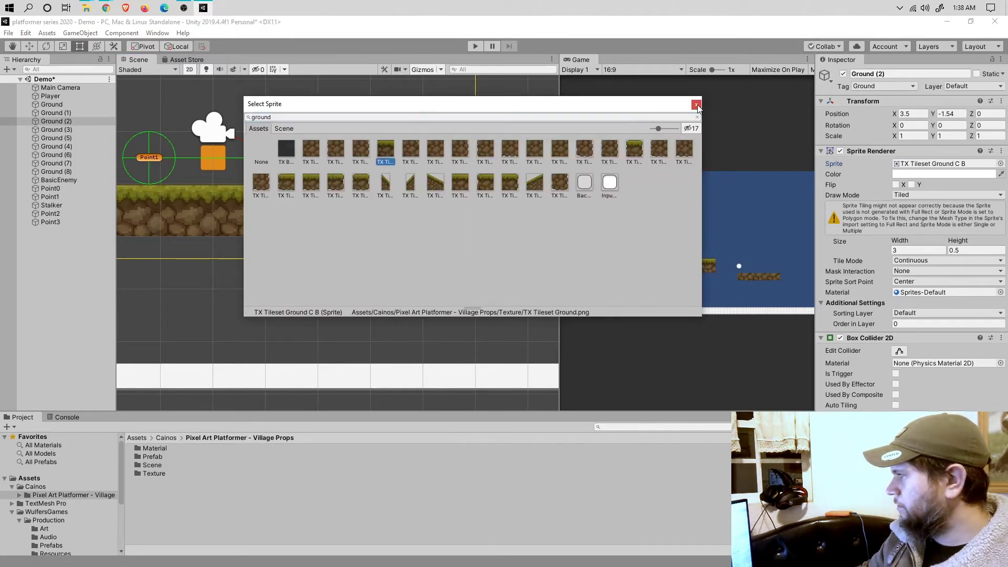
{"action": "left_click_drag", "start_coordinate": [475, 239], "coordinate": [399, 263]}
{"action": "left_click", "coordinate": [913, 114]}
{"action": "type", "text": "2"}
{"action": "key", "text": "BackSpace"}
{"action": "type", "text": "4"}
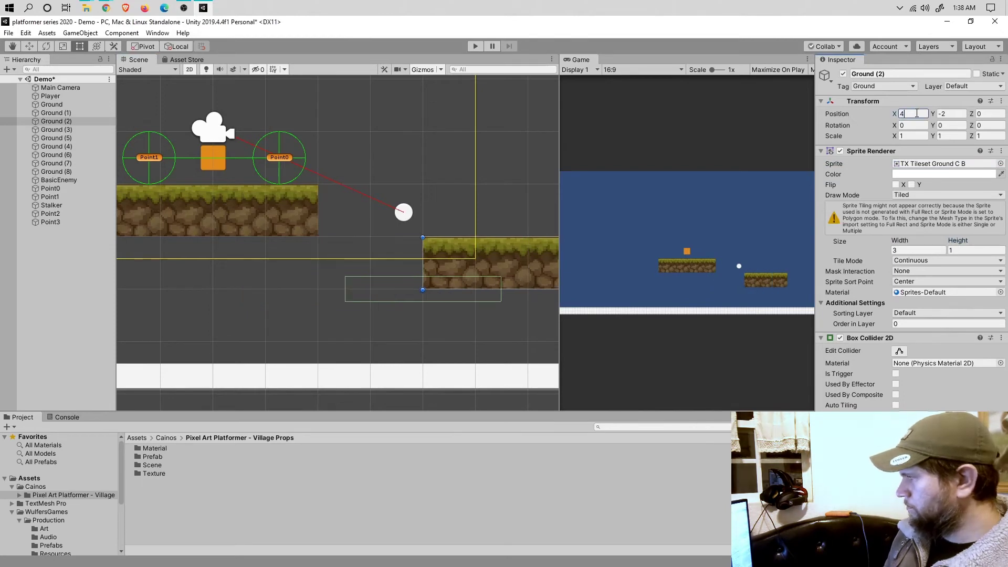
{"action": "key", "text": "Return"}
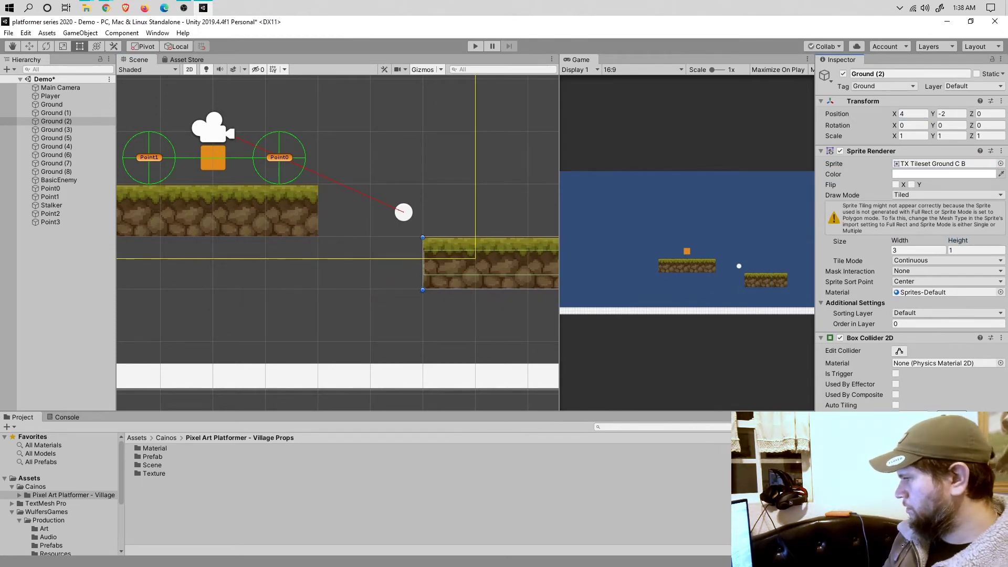
Switch Ground (1) to the grass ground tile with a height of 1.
{"action": "scroll", "coordinate": [412, 198], "scroll_direction": "down", "scroll_amount": 3}
{"action": "left_click", "coordinate": [411, 198]}
{"action": "left_click", "coordinate": [1001, 164]}
{"action": "type", "text": "ground"}
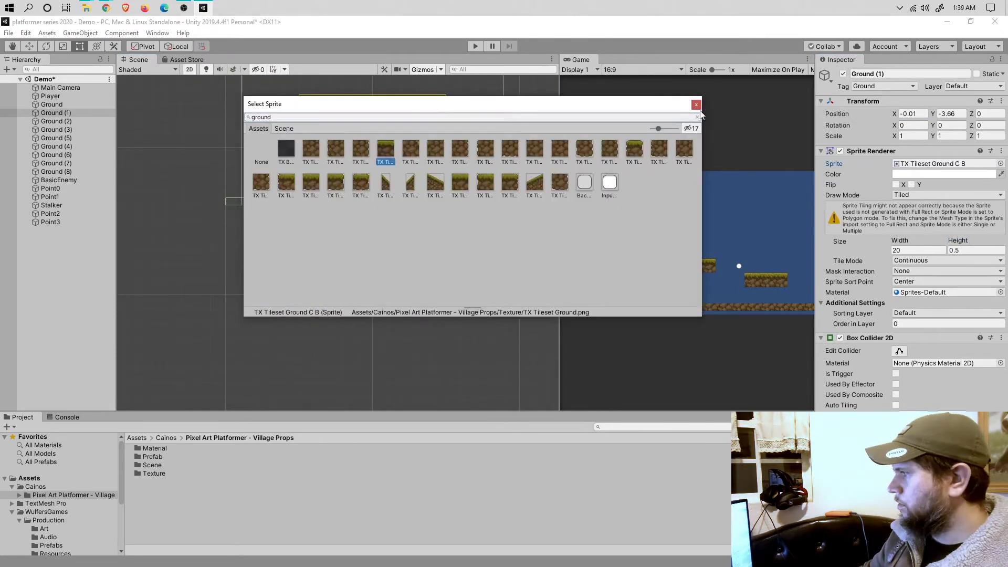
{"action": "double_click", "coordinate": [385, 157]}
{"action": "key", "text": "Tab"}
{"action": "type", "text": "1"}
{"action": "key", "text": "Return"}
{"action": "left_click_drag", "start_coordinate": [480, 201], "coordinate": [347, 217]}
{"action": "key", "text": "ctrl+z"}
{"action": "key", "text": "ctrl+z"}
{"action": "key", "text": "ctrl+z"}
{"action": "key", "text": "ctrl+z"}
{"action": "key", "text": "f"}
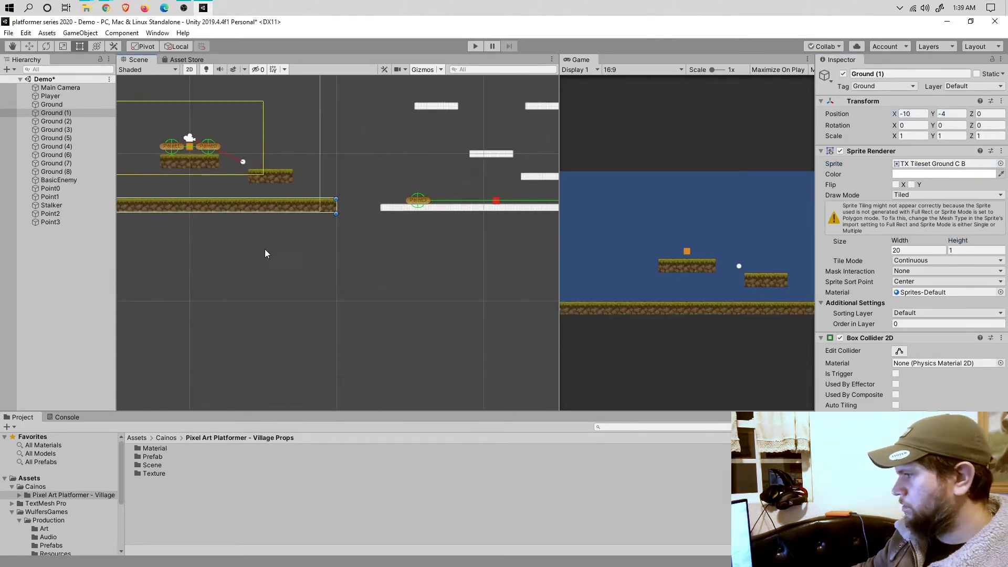
Give Ground (3) the grass ground tile, height 1, and position values 12 and -4.
{"action": "left_click", "coordinate": [1001, 164]}
{"action": "double_click", "coordinate": [385, 158]}
{"action": "left_click", "coordinate": [919, 250]}
{"action": "key", "text": "Tab"}
{"action": "type", "text": "1"}
{"action": "key", "text": "Return"}
{"action": "type", "text": "12"}
{"action": "key", "text": "Tab"}
{"action": "type", "text": "-4"}
{"action": "key", "text": "Return"}
{"action": "middle_click_drag", "start_coordinate": [326, 247], "coordinate": [309, 198]}
{"action": "left_click", "coordinate": [346, 183]}
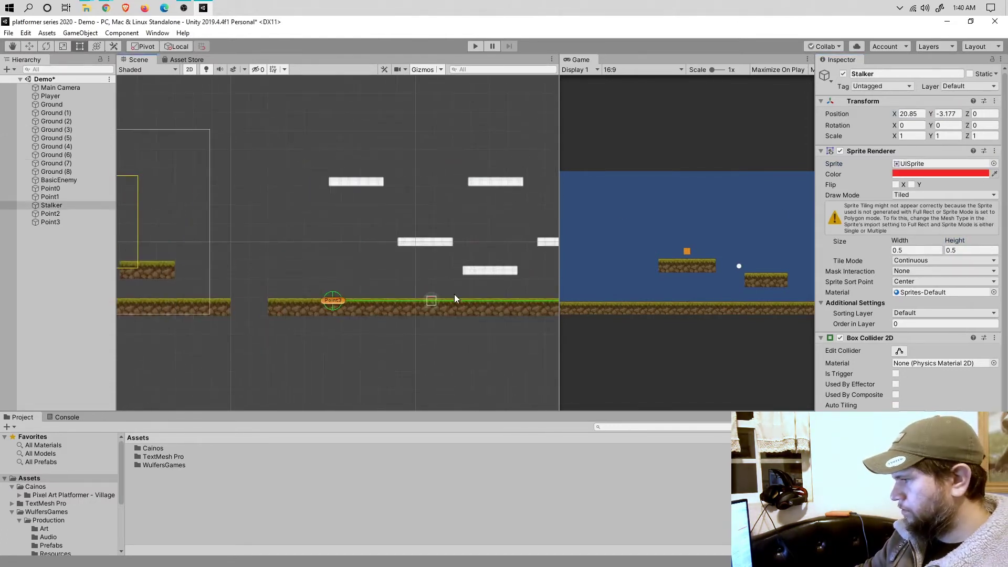
Set Ground (7) to height 1 with the TX Tileset Ground C B sprite.
{"action": "left_click", "coordinate": [919, 250]}
{"action": "key", "text": "Tab"}
{"action": "type", "text": "1"}
{"action": "key", "text": "Return"}
{"action": "left_click", "coordinate": [1001, 163]}
{"action": "type", "text": "ground"}
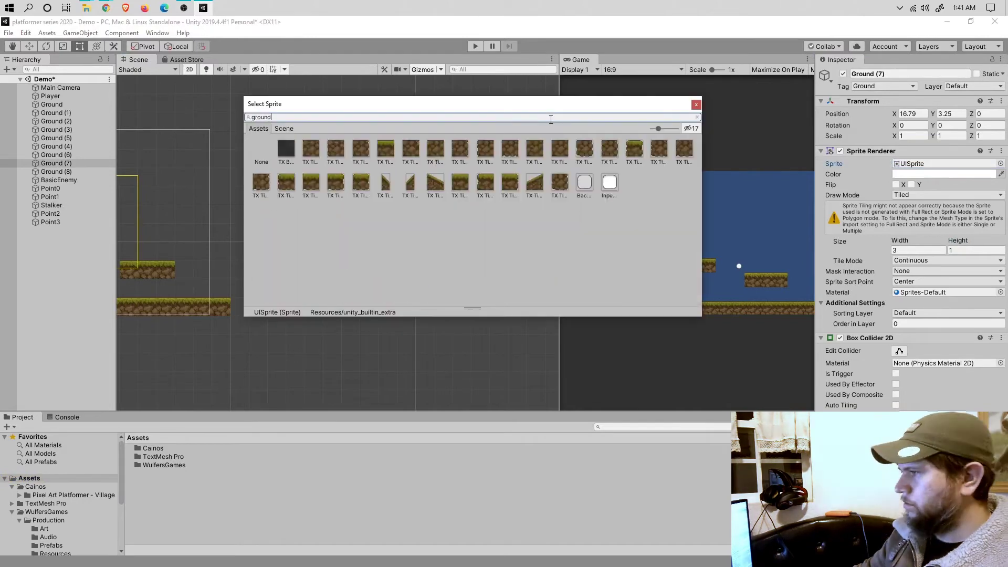
{"action": "double_click", "coordinate": [386, 148]}
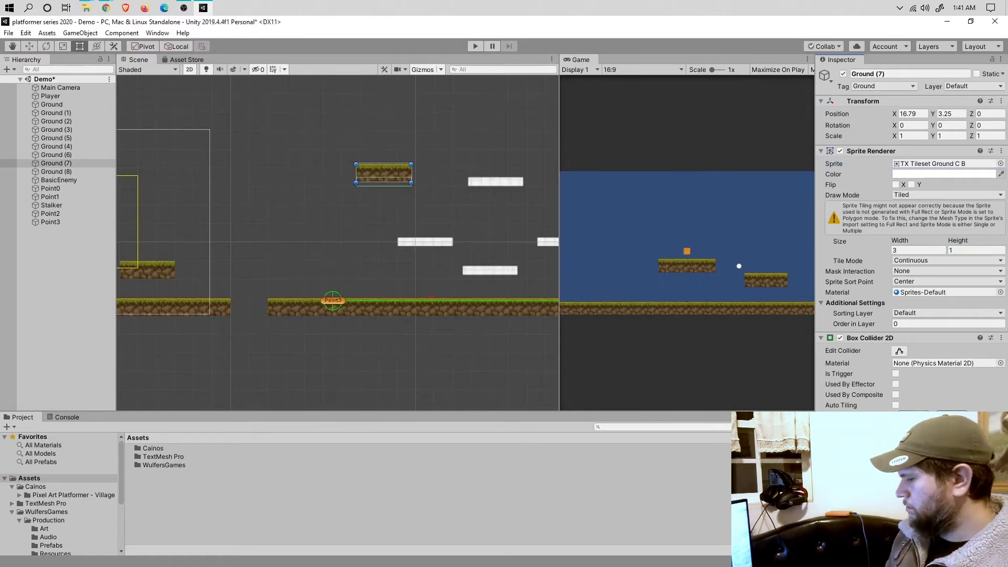
Place Ground (8) at X 24, Y 3 with height 1 and the grass ground tile.
{"action": "middle_click_drag", "start_coordinate": [443, 203], "coordinate": [421, 211]}
{"action": "left_click", "coordinate": [487, 186]}
{"action": "left_click", "coordinate": [914, 113]}
{"action": "type", "text": "24"}
{"action": "key", "text": "Tab"}
{"action": "type", "text": "3"}
{"action": "left_click", "coordinate": [975, 250]}
{"action": "type", "text": "1"}
{"action": "key", "text": "Return"}
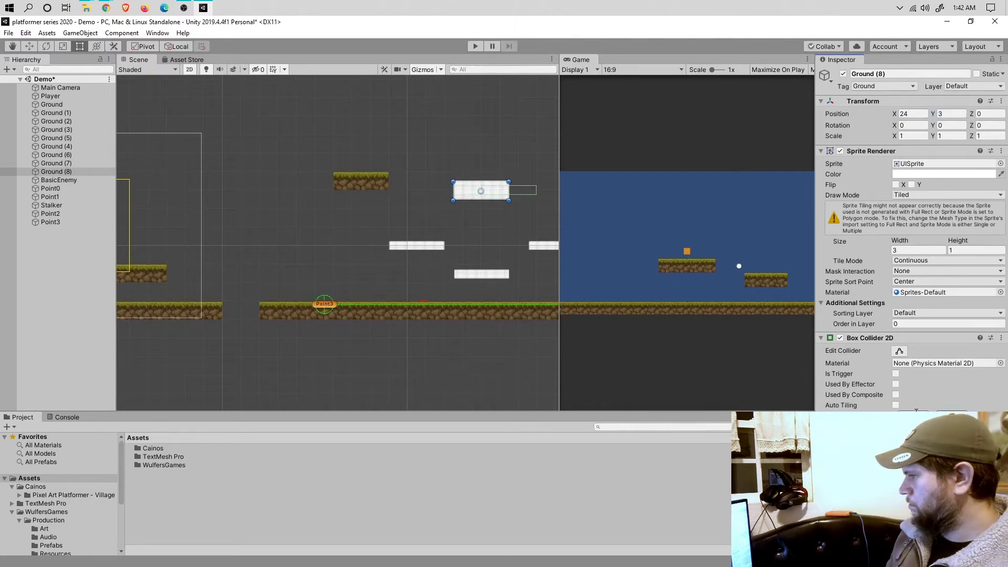
{"action": "left_click", "coordinate": [1001, 163]}
{"action": "double_click", "coordinate": [386, 149]}
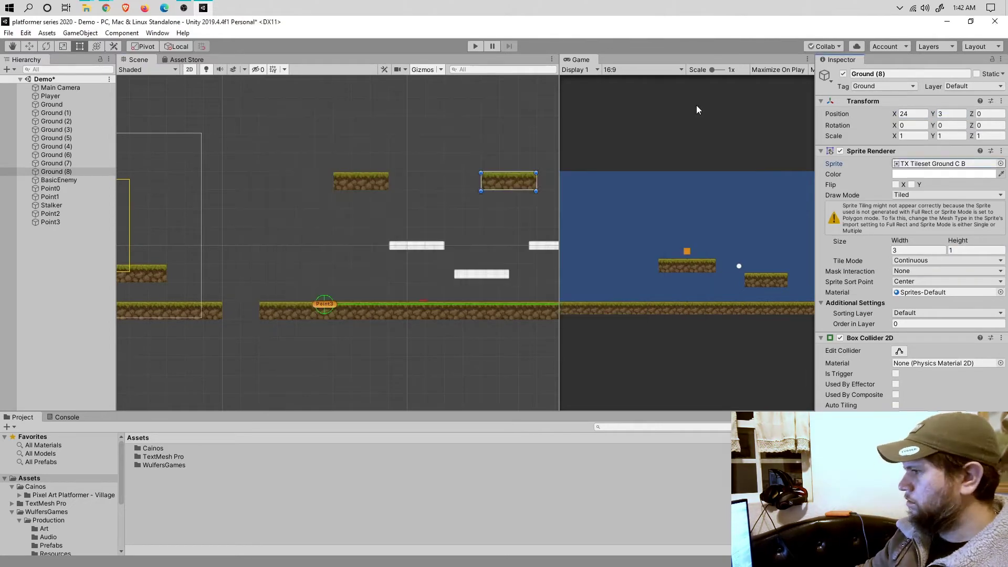
Move Ground (4) to X 20, set its height to 1, and assign the grass ground tile.
{"action": "left_click", "coordinate": [416, 245]}
{"action": "left_click", "coordinate": [914, 113]}
{"action": "type", "text": "20"}
{"action": "left_click", "coordinate": [975, 250]}
{"action": "type", "text": "1"}
{"action": "key", "text": "Return"}
{"action": "left_click", "coordinate": [1001, 163]}
{"action": "double_click", "coordinate": [56, 138]}
Set Ground (5)'s Y position to -2 and give it the grass ground tile.
{"action": "left_click", "coordinate": [950, 114]}
{"action": "type", "text": "-2"}
{"action": "left_click", "coordinate": [975, 250]}
{"action": "left_click", "coordinate": [1000, 163]}
{"action": "double_click", "coordinate": [386, 153]}
Shift Ground (6) further right and assign it the grass ground tile.
{"action": "left_click", "coordinate": [55, 155]}
{"action": "left_click_drag", "start_coordinate": [894, 114], "coordinate": [923, 113]}
{"action": "left_click", "coordinate": [1001, 163]}
{"action": "double_click", "coordinate": [387, 150]}
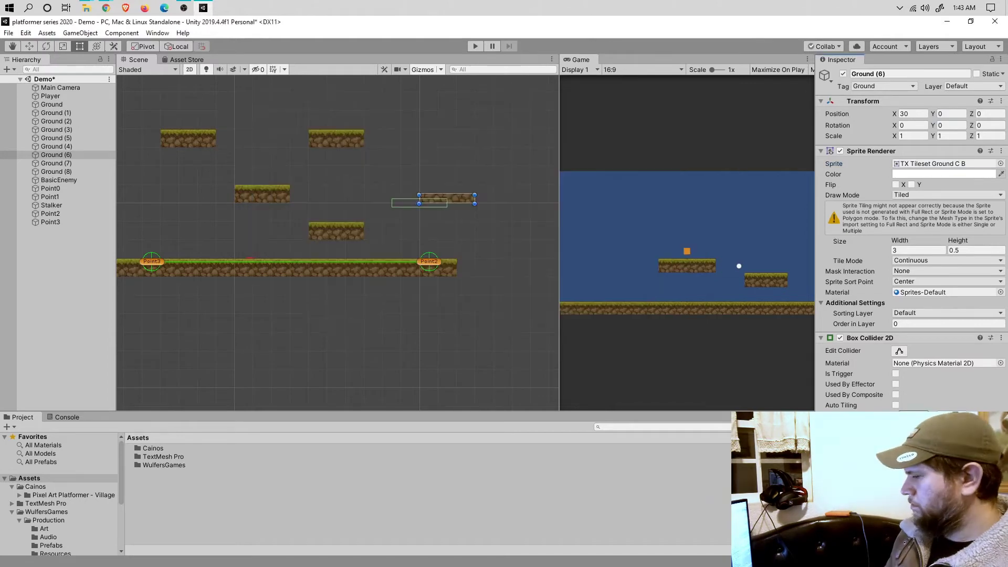
{"action": "left_click", "coordinate": [973, 250]}
{"action": "middle_click_drag", "start_coordinate": [261, 195], "coordinate": [506, 203]}
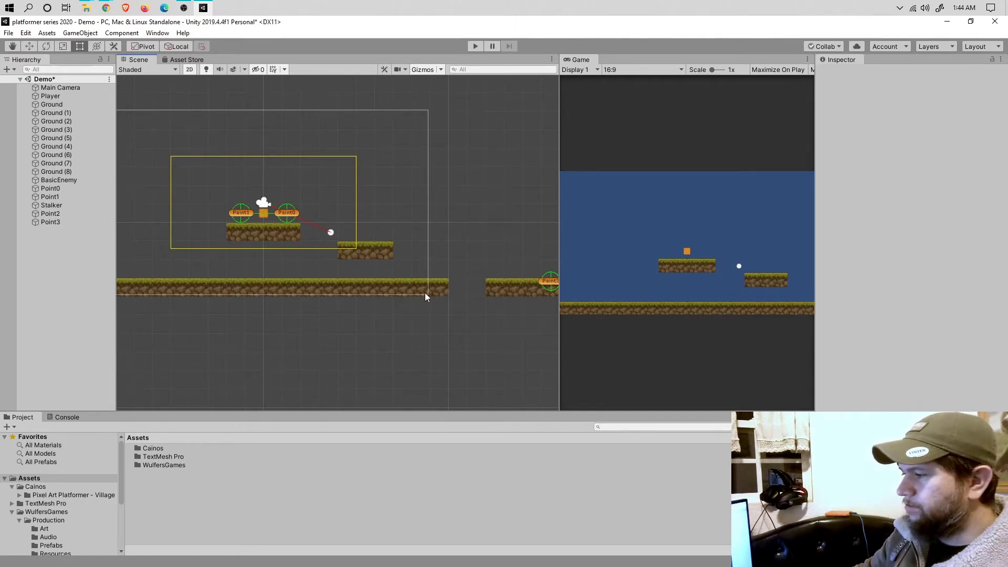
Zoom out across the level and select the small red Stalker enemy on the long ground.
{"action": "middle_click_drag", "start_coordinate": [463, 217], "coordinate": [360, 252]}
{"action": "scroll", "coordinate": [361, 251], "scroll_direction": "up", "scroll_amount": 5}
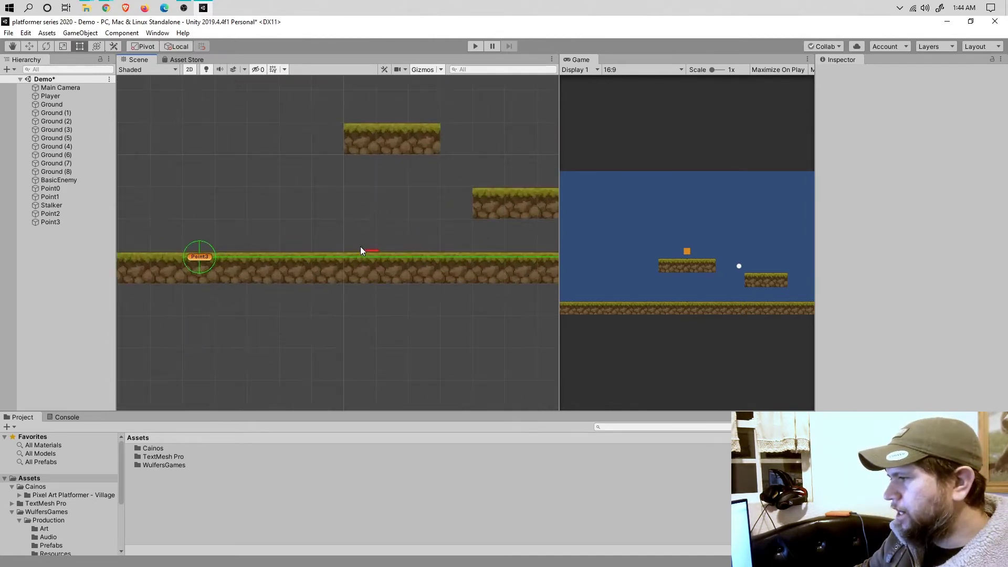
{"action": "scroll", "coordinate": [361, 250], "scroll_direction": "up", "scroll_amount": 3}
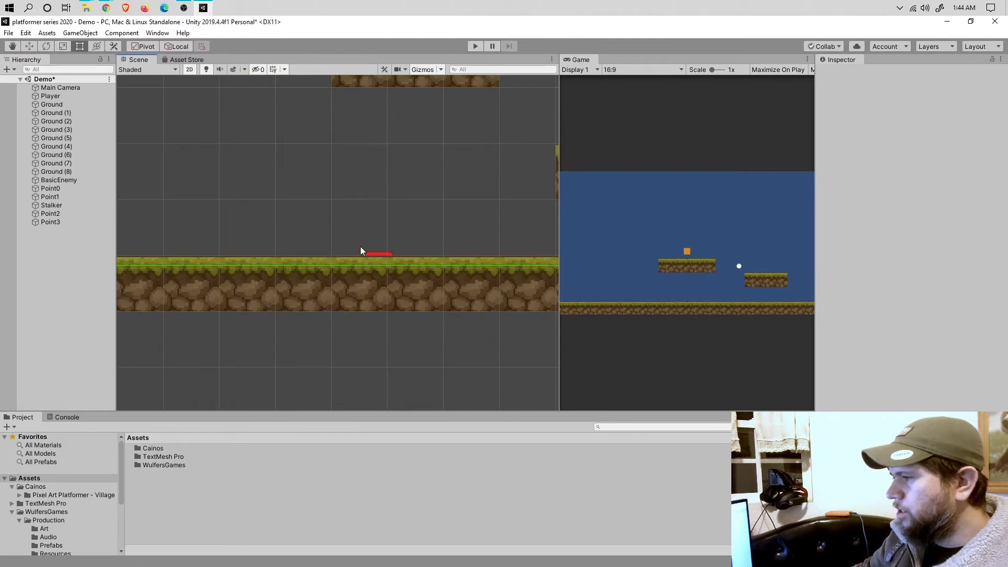
{"action": "scroll", "coordinate": [387, 209], "scroll_direction": "down", "scroll_amount": 4}
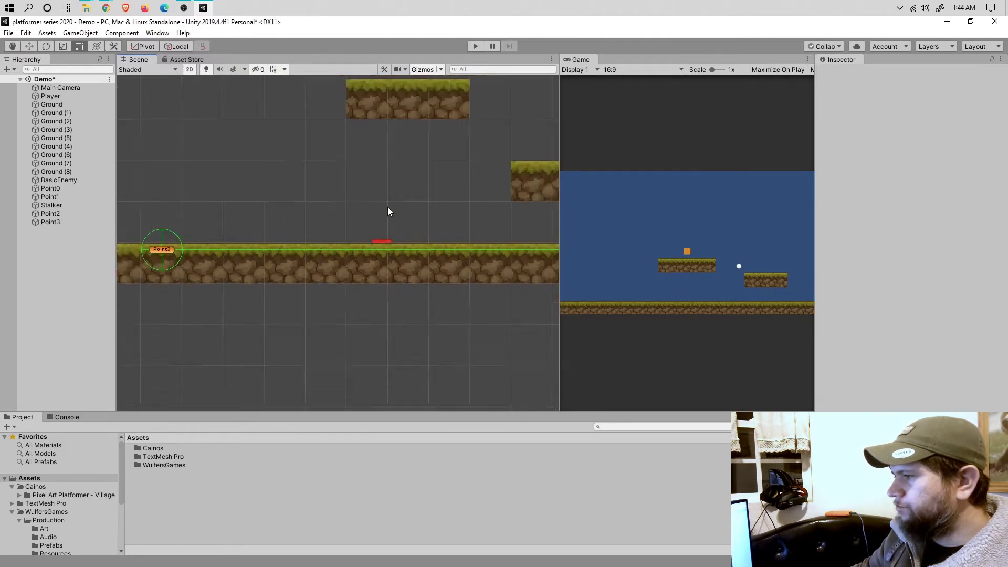
{"action": "scroll", "coordinate": [387, 211], "scroll_direction": "down", "scroll_amount": 2}
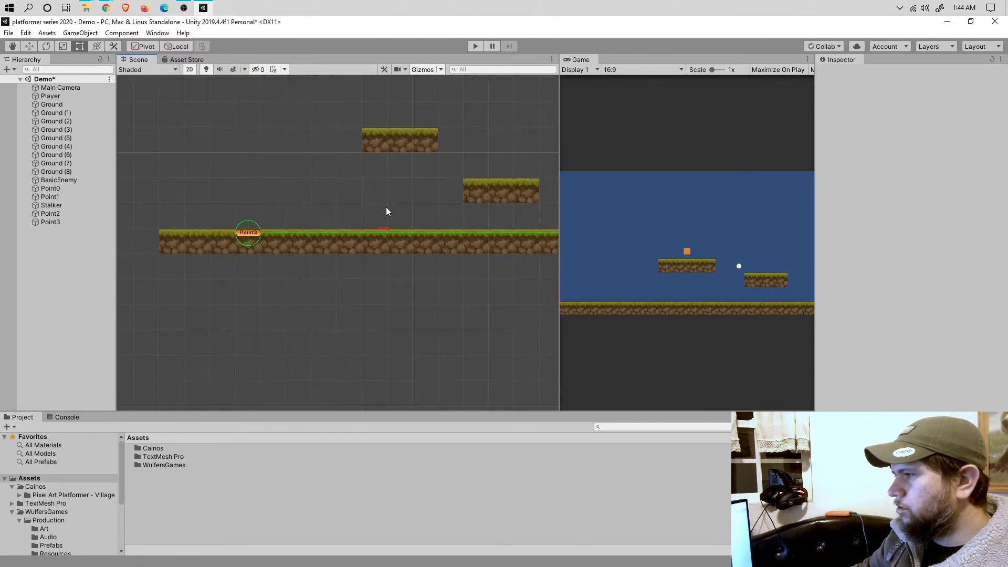
{"action": "left_click", "coordinate": [388, 228]}
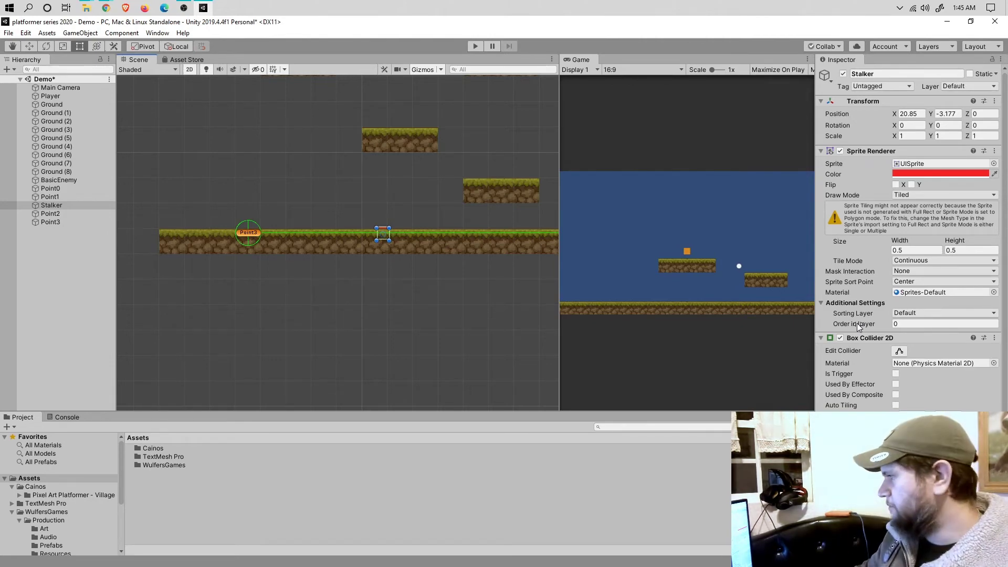
Search Google for 'ori and the blind forest' in a new Chrome tab and view image results.
{"action": "mouse_move", "coordinate": [106, 8]}
{"action": "left_click", "coordinate": [210, 57]}
{"action": "left_click", "coordinate": [149, 24]}
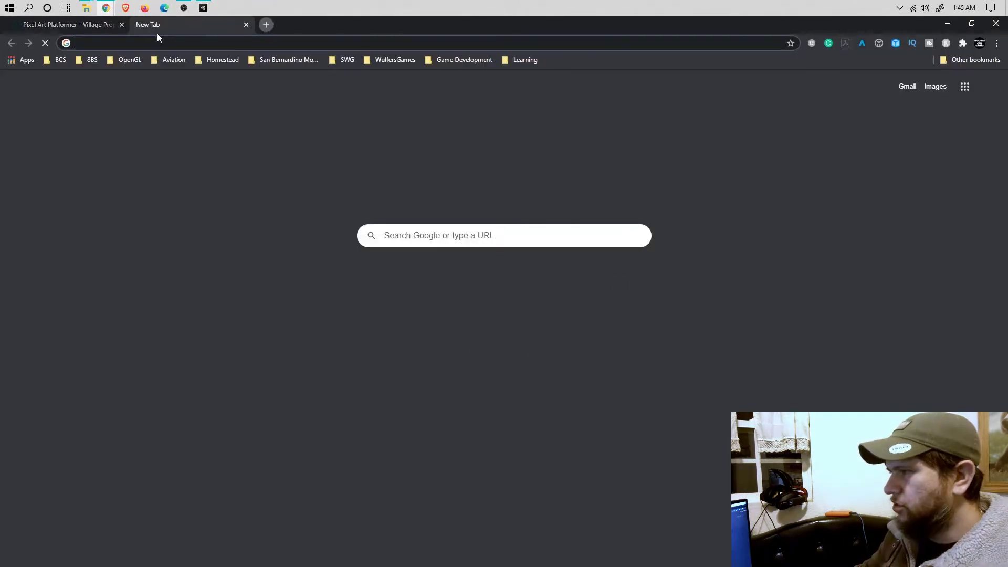
{"action": "type", "text": "ori"}
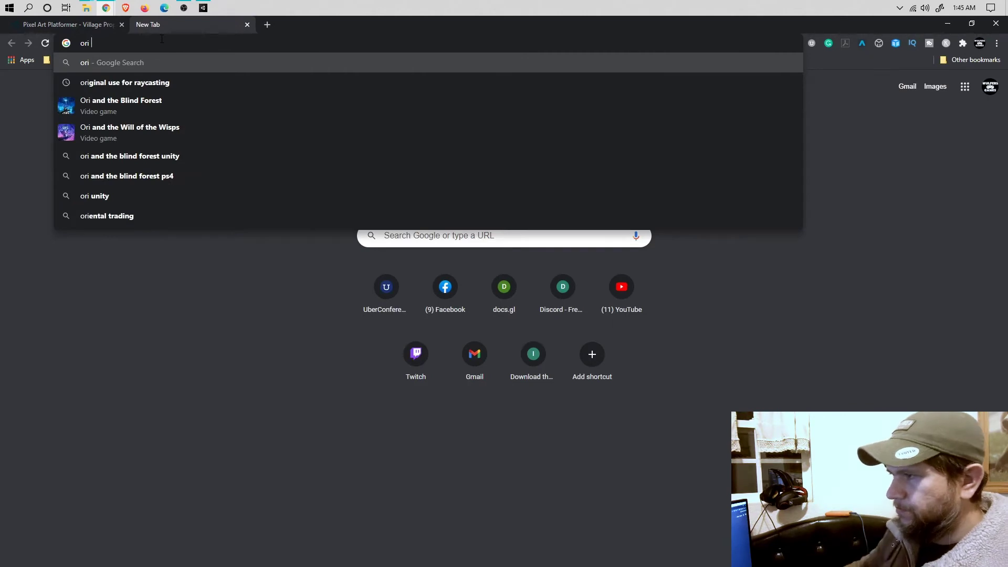
{"action": "left_click", "coordinate": [155, 104]}
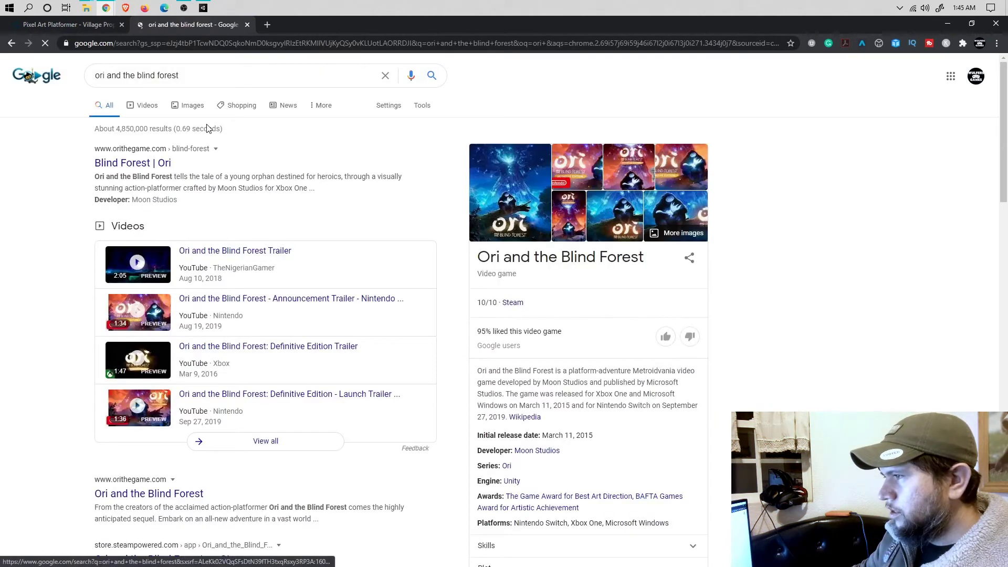
{"action": "left_click", "coordinate": [192, 105]}
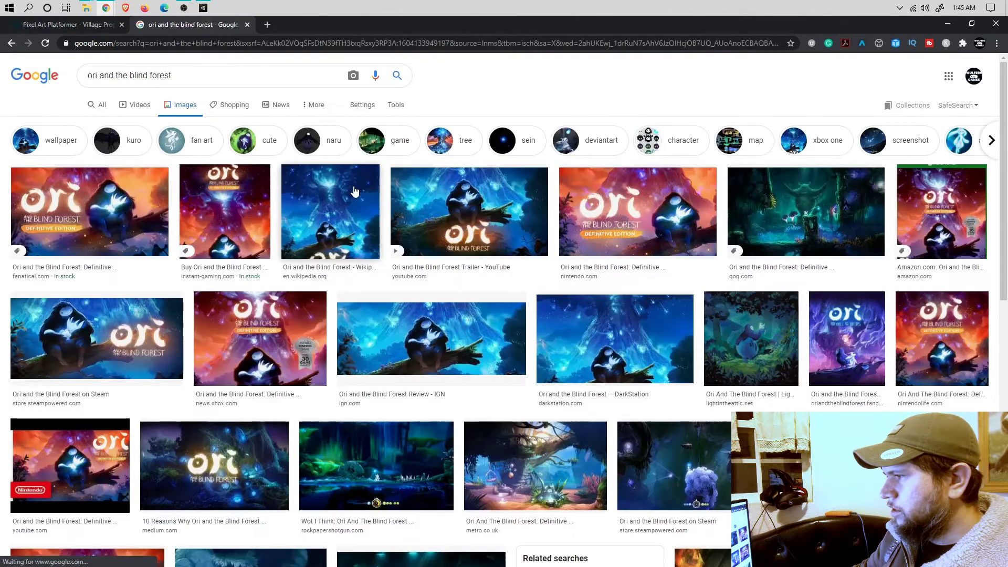
Open the GOG.com page behind the game's gog.com image result.
{"action": "left_click", "coordinate": [821, 225]}
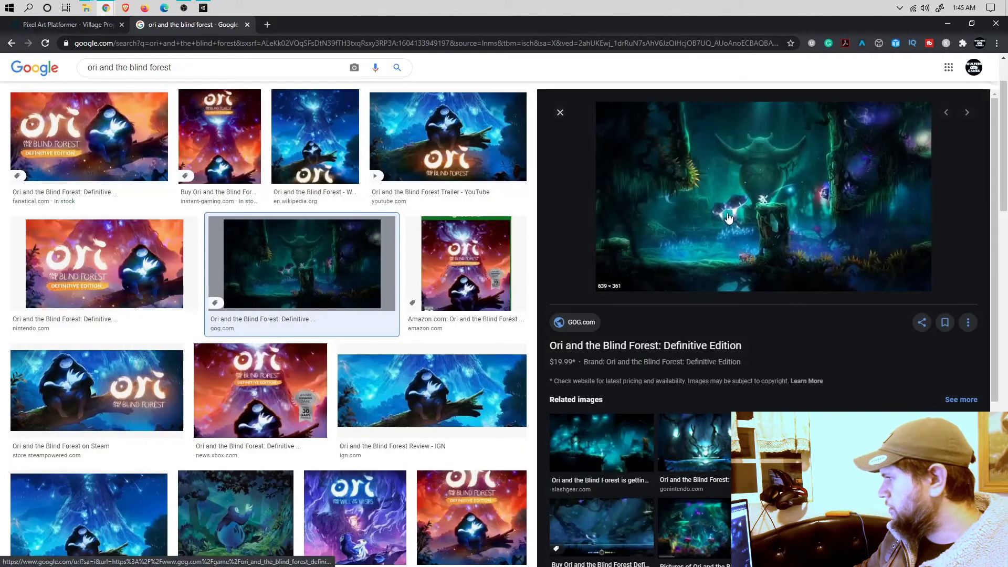
{"action": "left_click", "coordinate": [757, 207]}
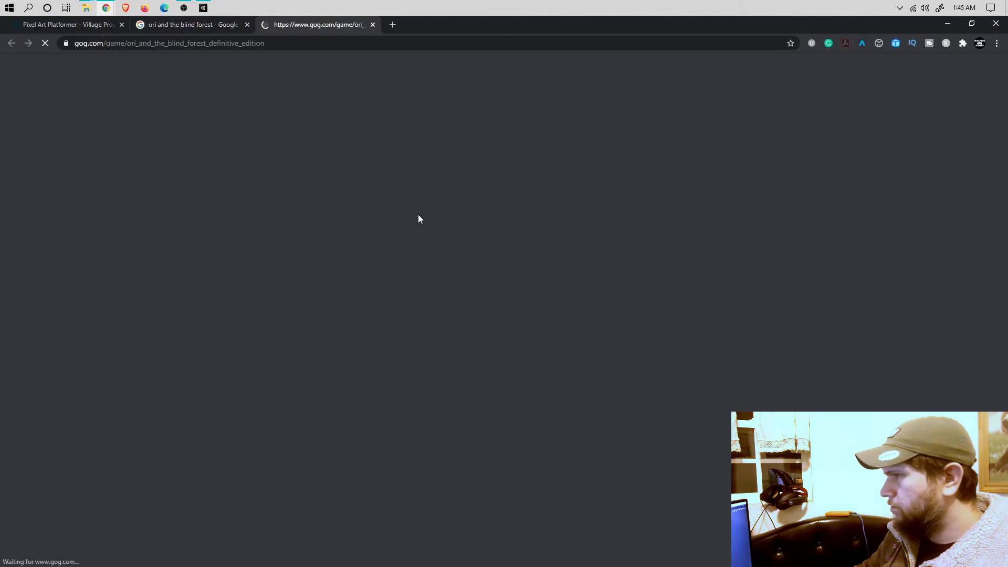
{"action": "scroll", "coordinate": [465, 222], "scroll_direction": "down", "scroll_amount": 5}
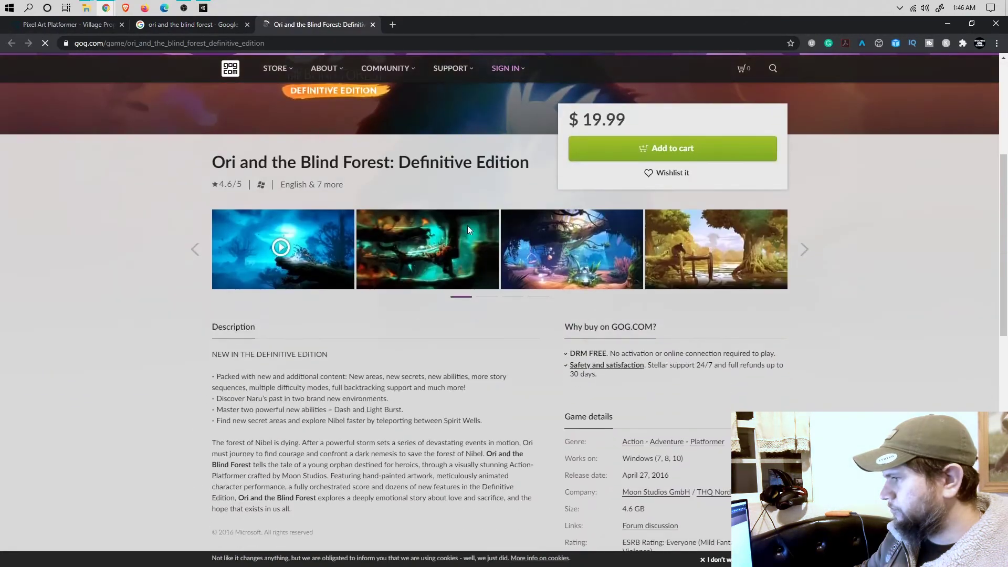
Play the Ori trailer from the GOG gallery, pause it at 1:00, and close the tab.
{"action": "left_click", "coordinate": [260, 246]}
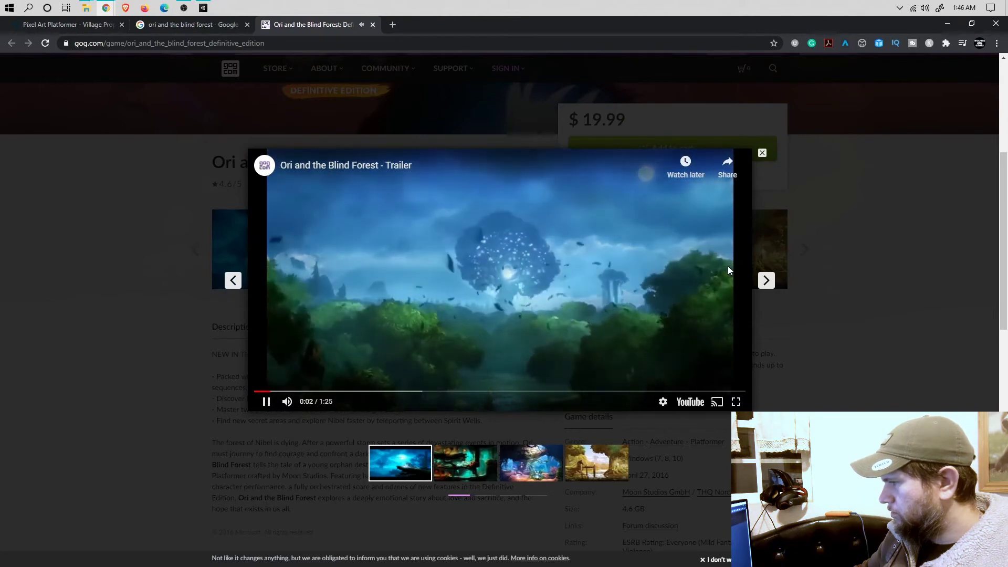
{"action": "left_click", "coordinate": [309, 392]}
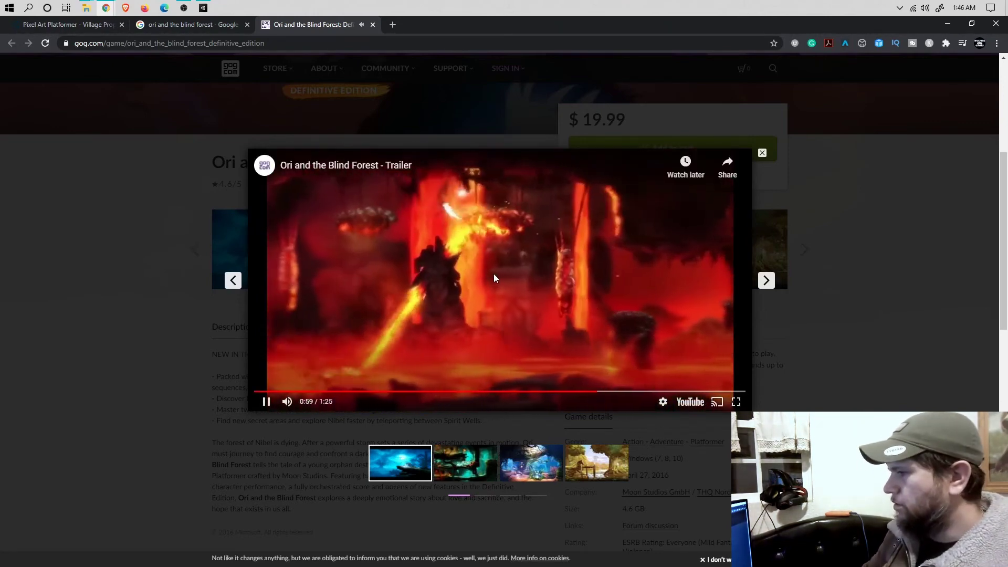
{"action": "left_click", "coordinate": [494, 273]}
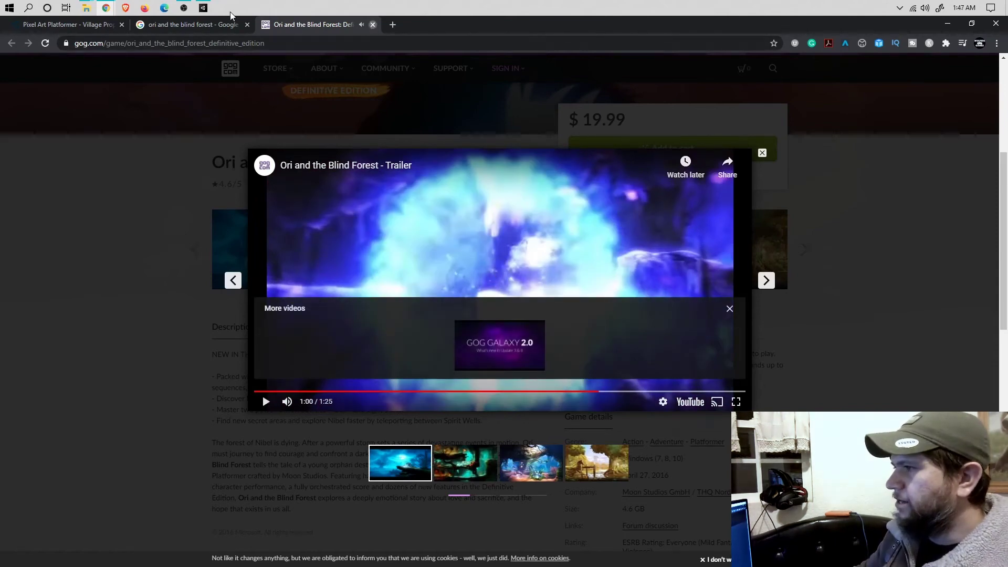
{"action": "left_click", "coordinate": [372, 25]}
Switch back to the Unity editor and select the long ground strip Ground (3).
{"action": "left_click", "coordinate": [203, 8]}
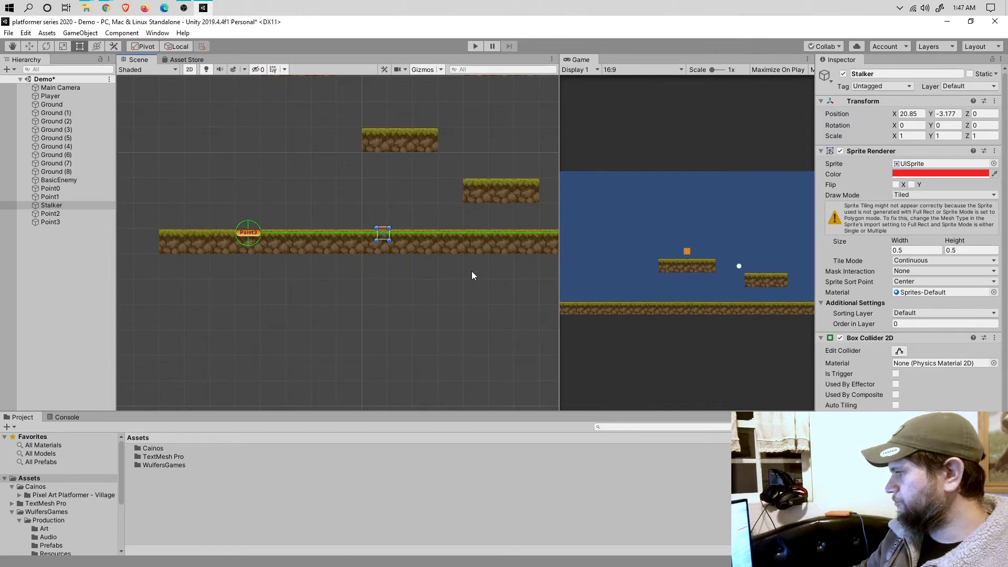
{"action": "left_click", "coordinate": [470, 251]}
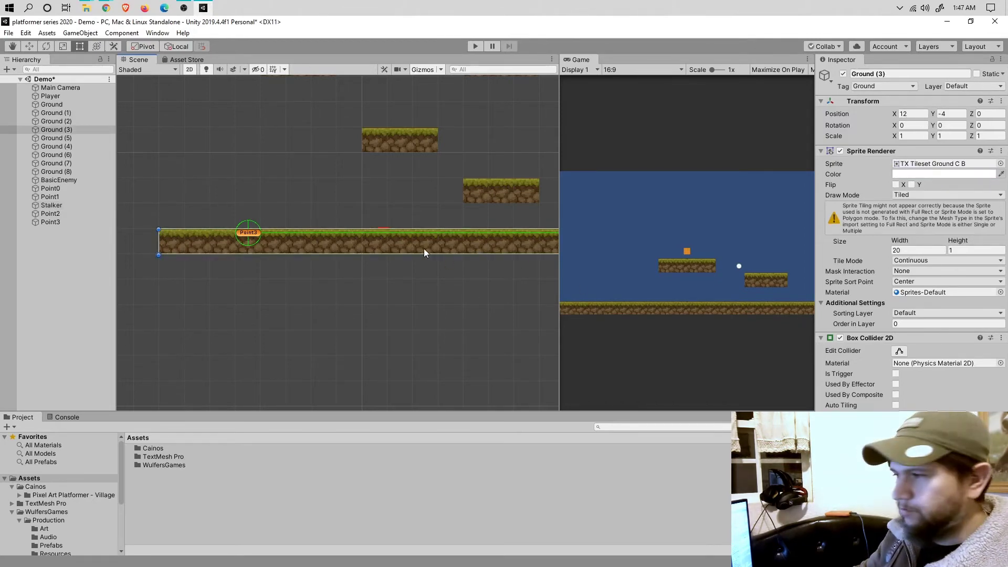
Set the Stalker enemy's Order in Layer to 1.
{"action": "left_click", "coordinate": [387, 226]}
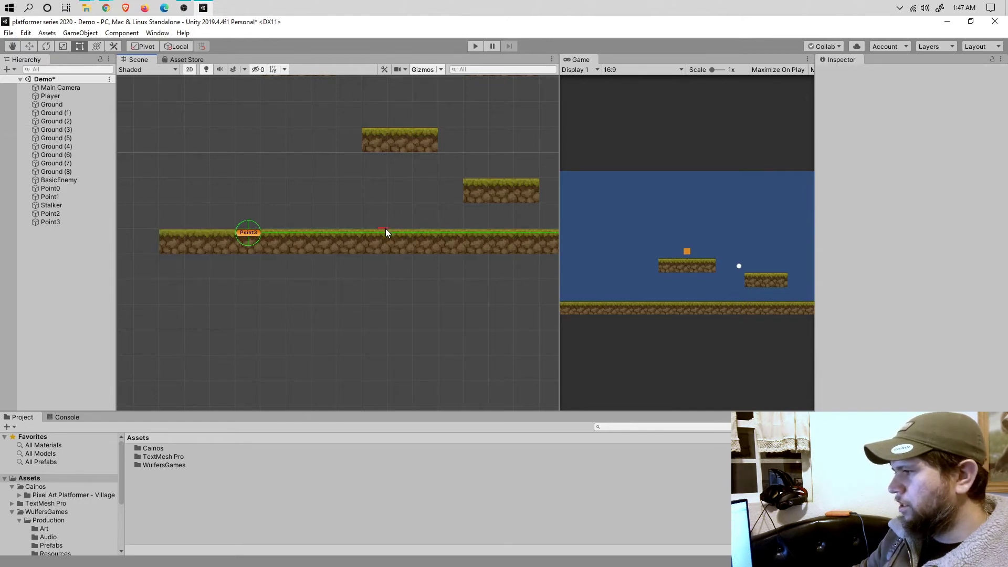
{"action": "left_click", "coordinate": [385, 230]}
{"action": "left_click", "coordinate": [903, 323]}
{"action": "type", "text": "1"}
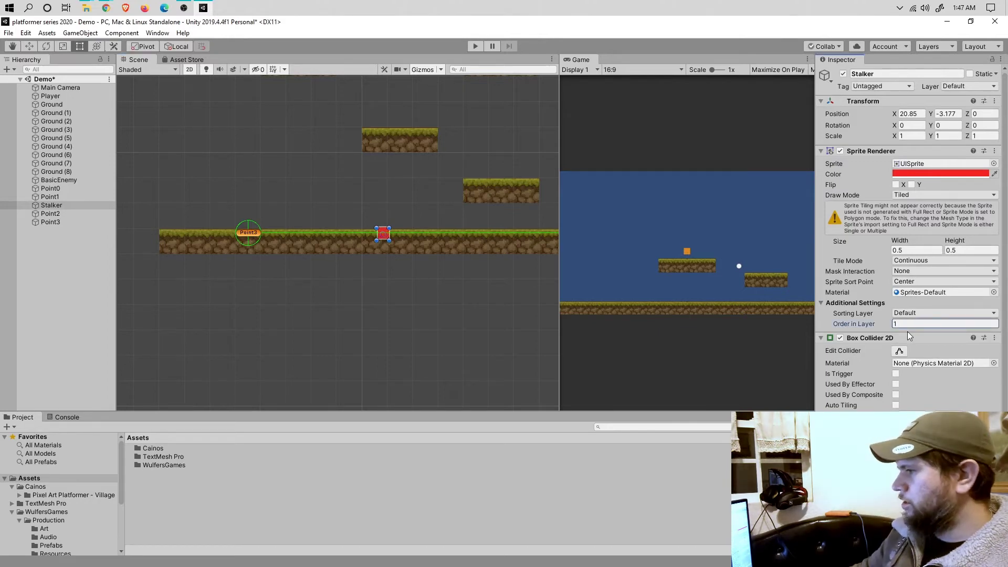
Set Order in Layer to 1 for both the Player and BasicEnemy.
{"action": "middle_click_drag", "start_coordinate": [257, 278], "coordinate": [357, 215]}
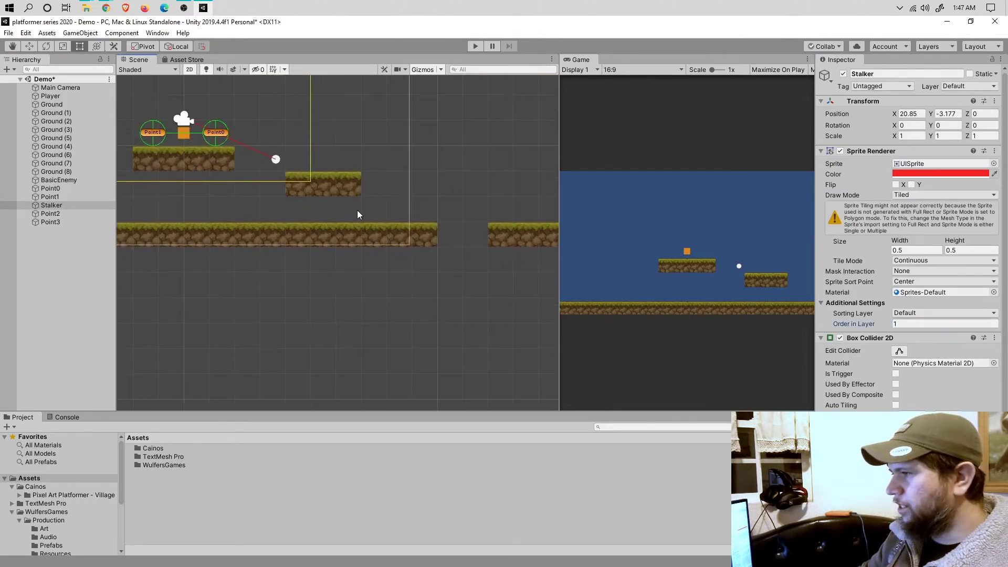
{"action": "left_click", "coordinate": [276, 161]}
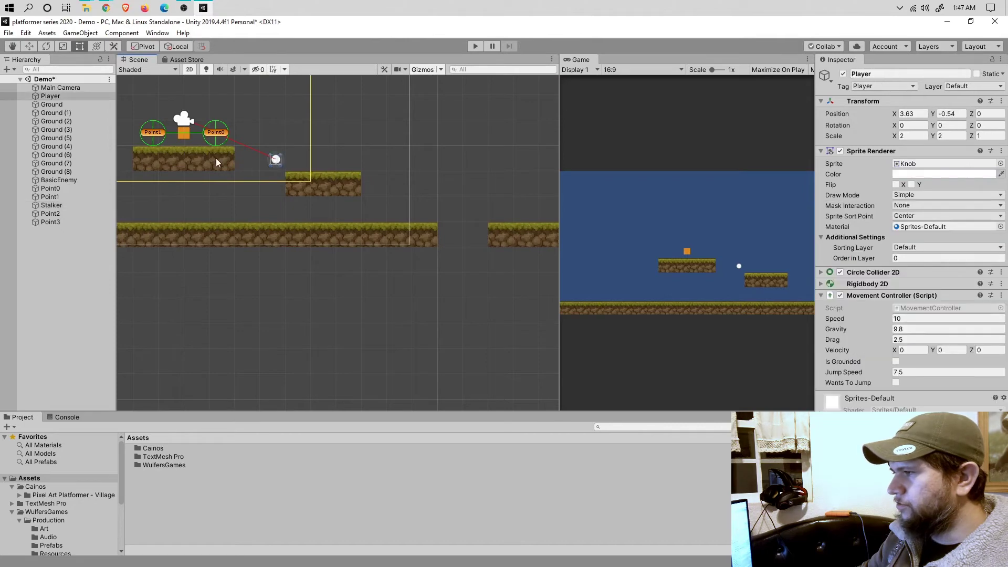
{"action": "left_click", "coordinate": [187, 136], "text": "shift"}
{"action": "left_click", "coordinate": [903, 258]}
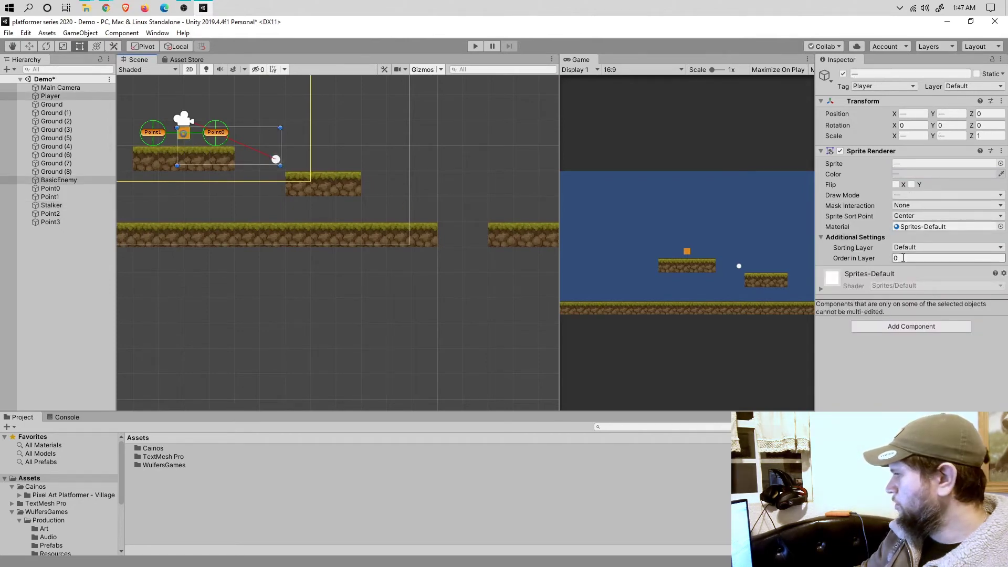
{"action": "type", "text": "1"}
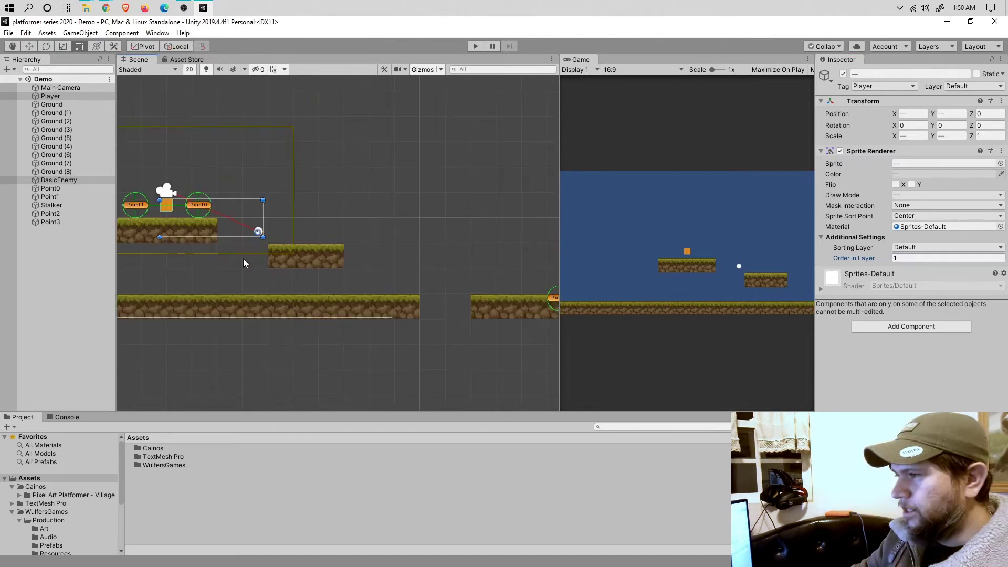
{"action": "scroll", "coordinate": [484, 147], "scroll_direction": "up", "scroll_amount": 4}
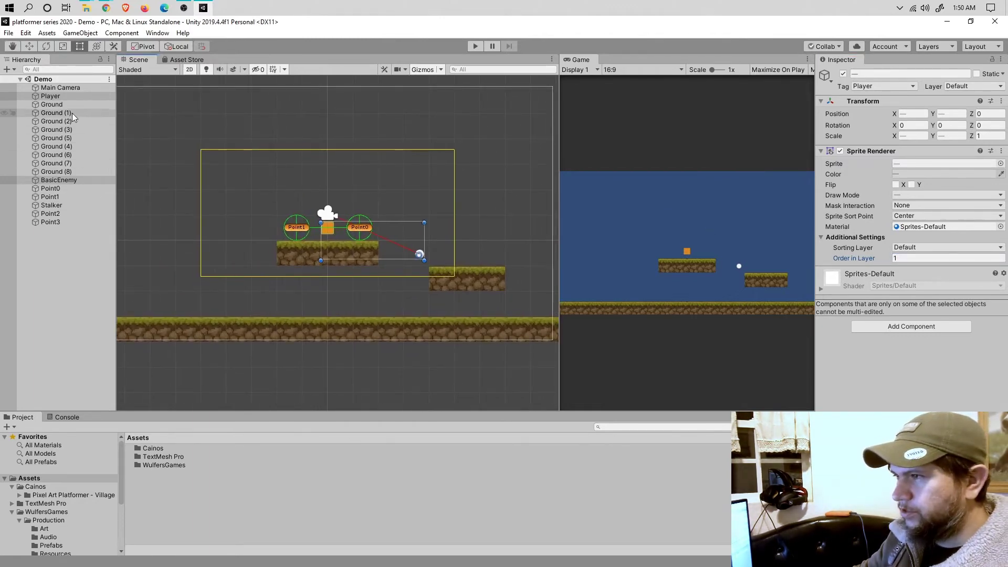
{"action": "left_click", "coordinate": [68, 88]}
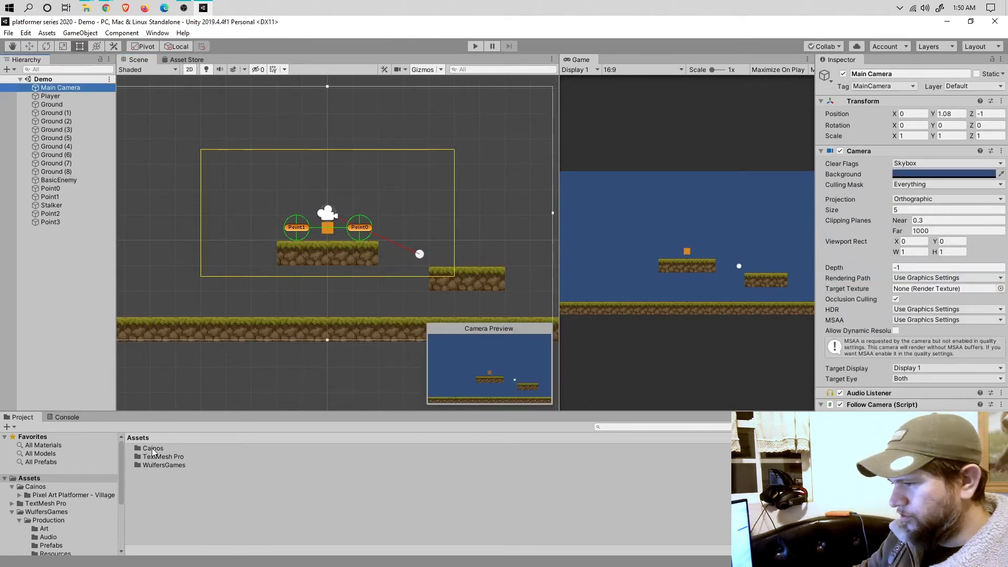
Drag the TX Background Grid sprite from Village Props > Texture into the scene, up-left of the platforms.
{"action": "double_click", "coordinate": [152, 449]}
{"action": "double_click", "coordinate": [152, 449]}
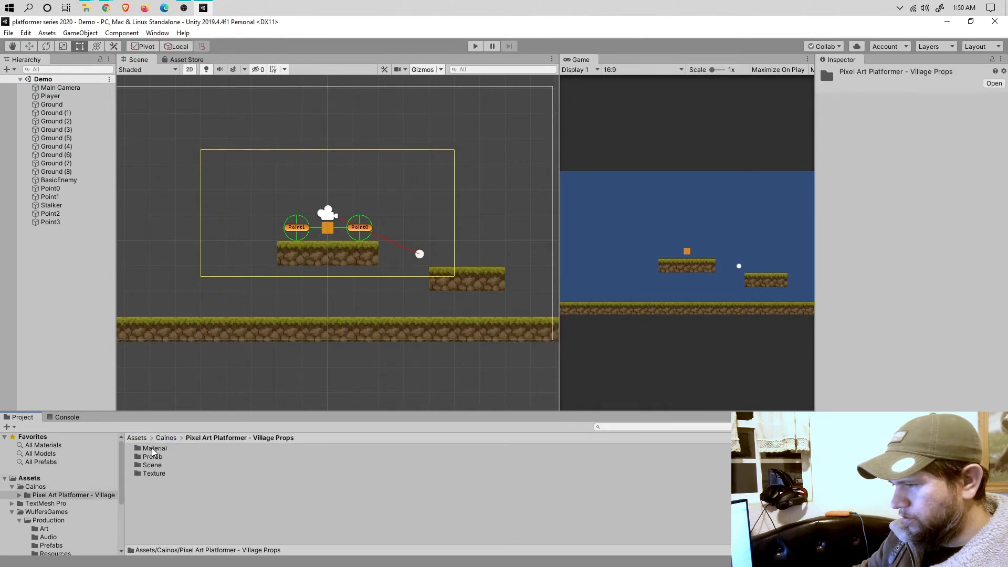
{"action": "double_click", "coordinate": [169, 473]}
{"action": "left_click_drag", "start_coordinate": [156, 451], "coordinate": [199, 499]}
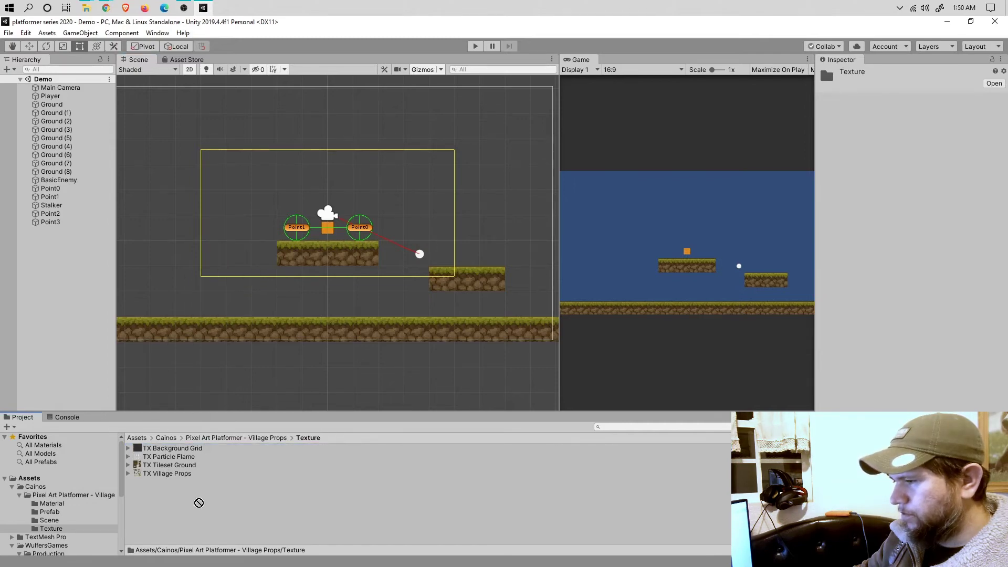
{"action": "left_click", "coordinate": [128, 448]}
{"action": "left_click_drag", "start_coordinate": [163, 457], "coordinate": [225, 172]}
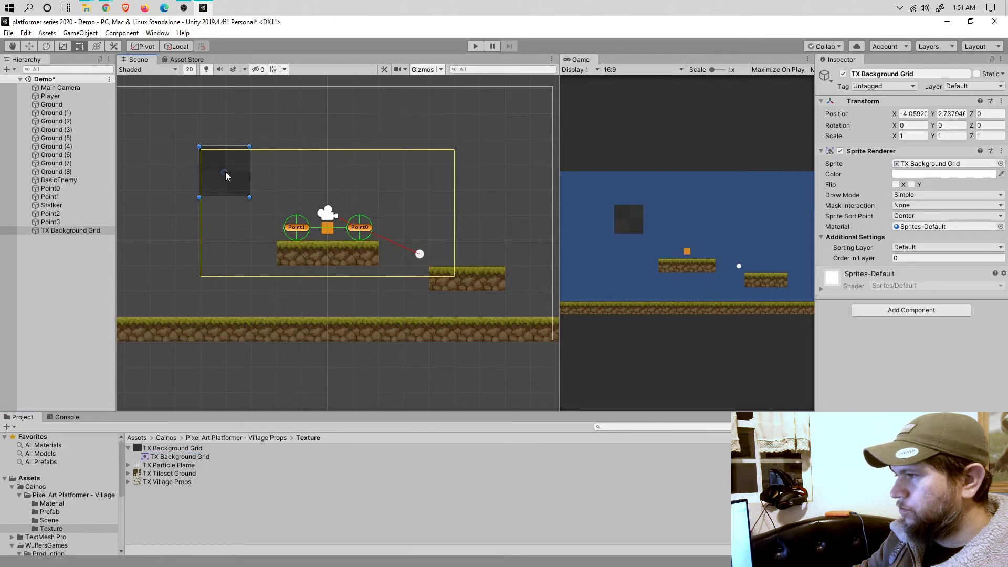
{"action": "scroll", "coordinate": [280, 174], "scroll_direction": "down", "scroll_amount": 1}
{"action": "middle_click_drag", "start_coordinate": [293, 178], "coordinate": [353, 165]}
{"action": "left_click_drag", "start_coordinate": [337, 176], "coordinate": [242, 112]}
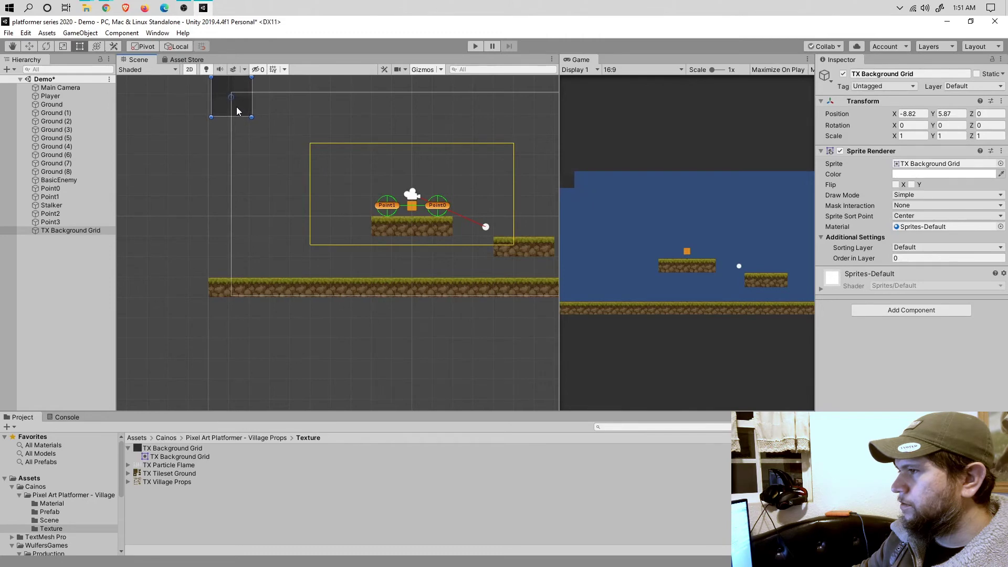
Switch the background grid's draw mode to Tiled and set its width to 20.
{"action": "left_click", "coordinate": [915, 195]}
{"action": "left_click", "coordinate": [918, 229]}
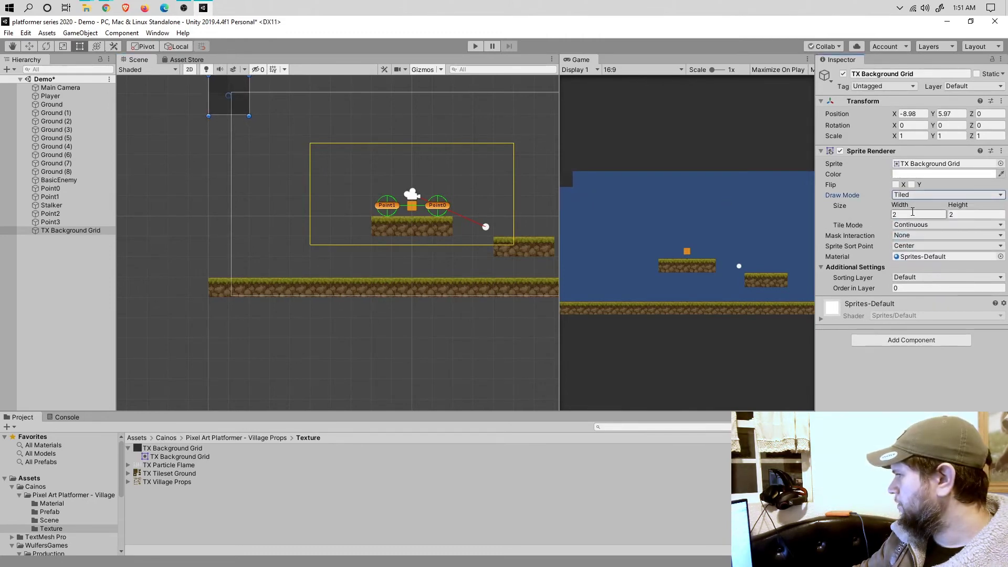
{"action": "left_click", "coordinate": [913, 214]}
{"action": "type", "text": "10"}
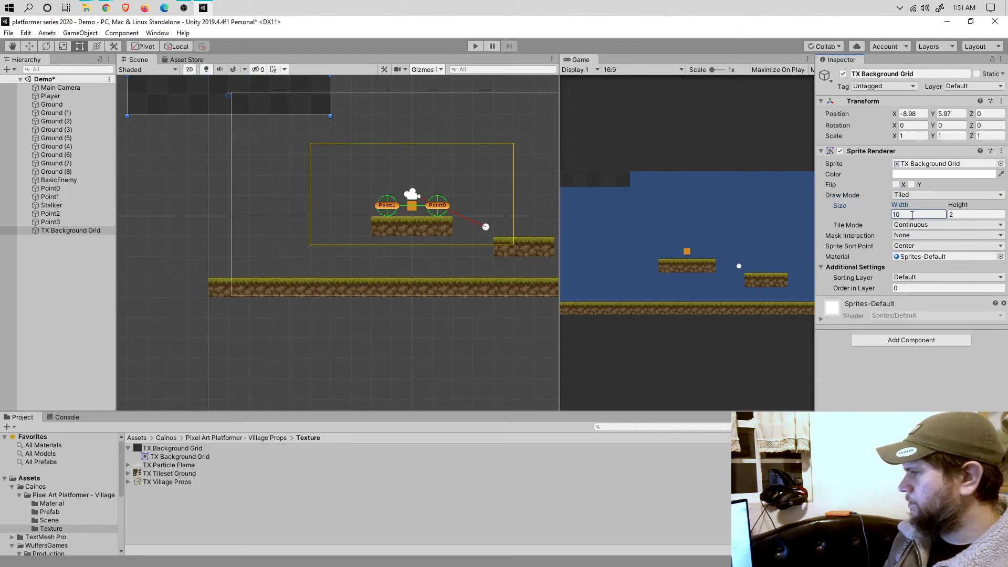
{"action": "key", "text": "BackSpace"}
{"action": "key", "text": "BackSpace"}
{"action": "type", "text": "20"}
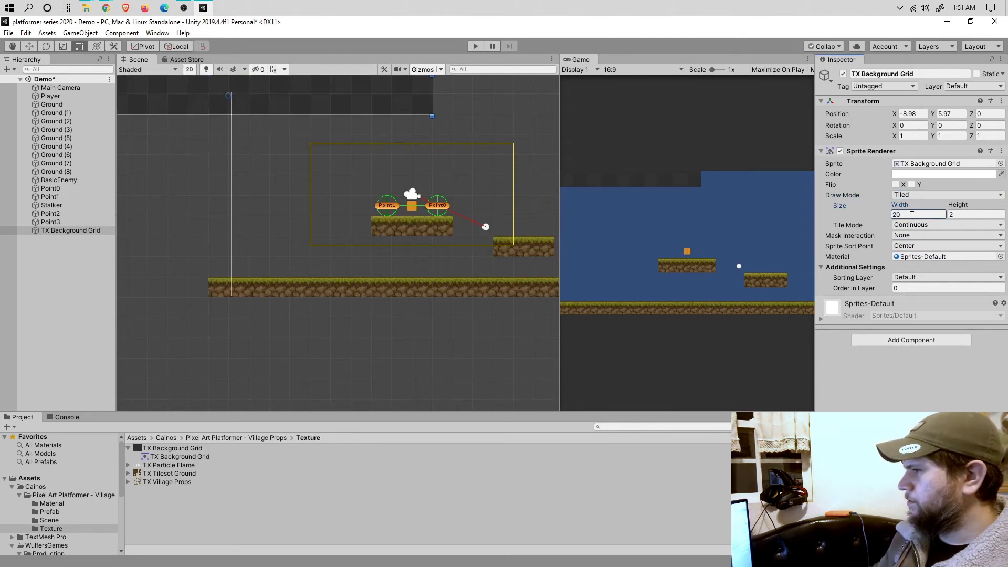
Zero the grid's position and try tiled heights 10, 15, 11, 12 and 13.
{"action": "left_click", "coordinate": [955, 214]}
{"action": "type", "text": "10"}
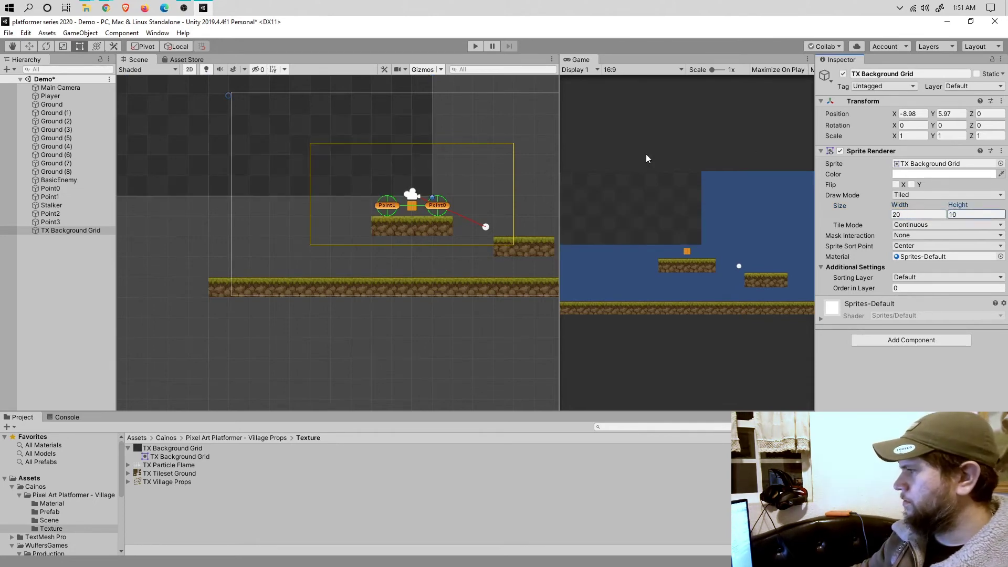
{"action": "left_click", "coordinate": [926, 113]}
{"action": "type", "text": "0"}
{"action": "key", "text": "Tab"}
{"action": "type", "text": "0"}
{"action": "key", "text": "Tab"}
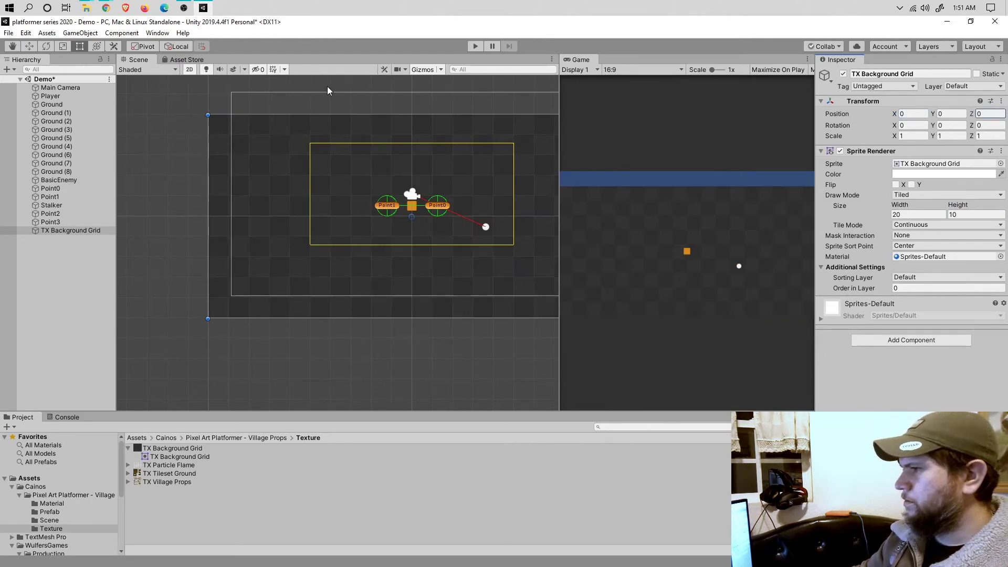
{"action": "left_click", "coordinate": [959, 214]}
{"action": "type", "text": "15"}
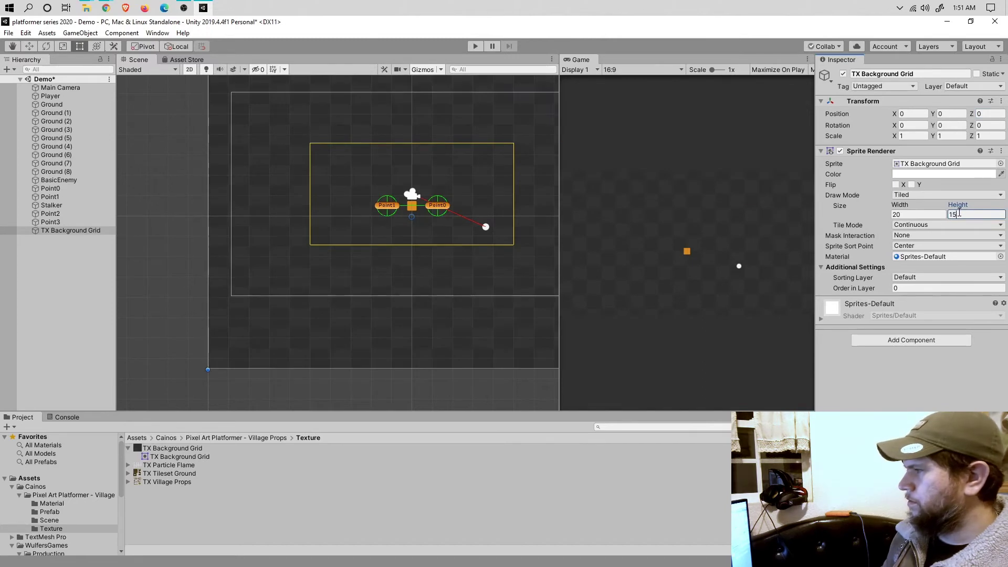
{"action": "type", "text": "11"}
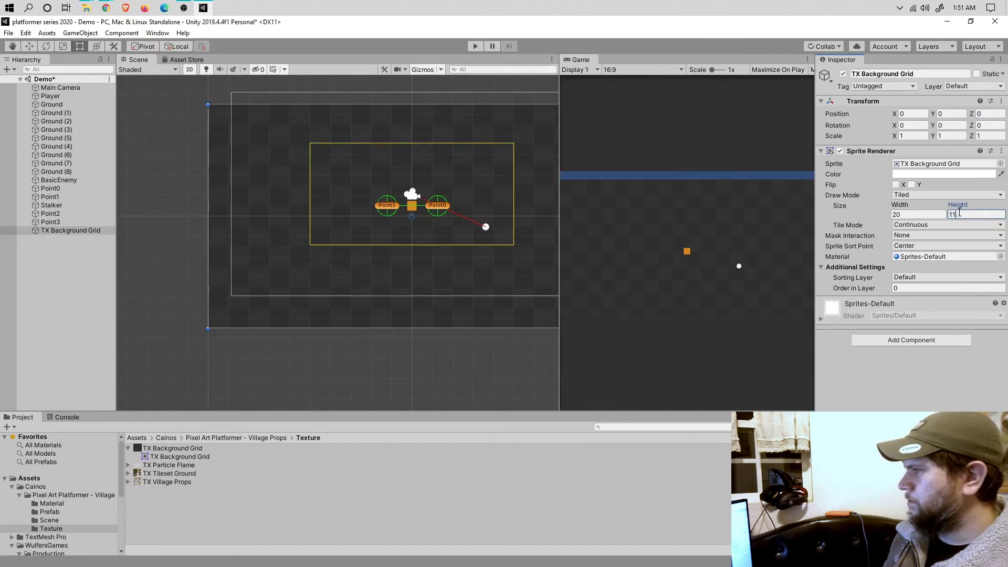
{"action": "type", "text": "12"}
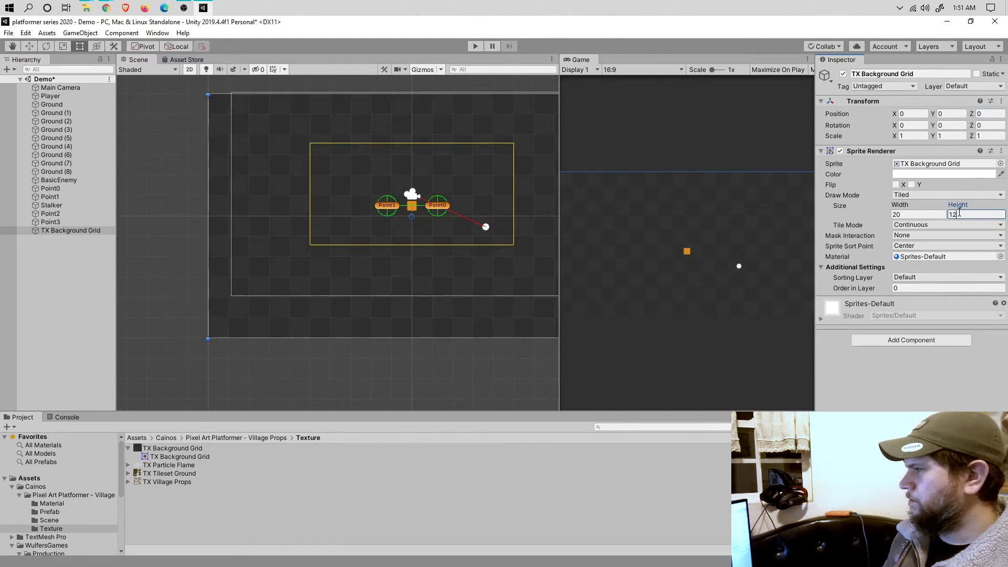
{"action": "type", "text": "13"}
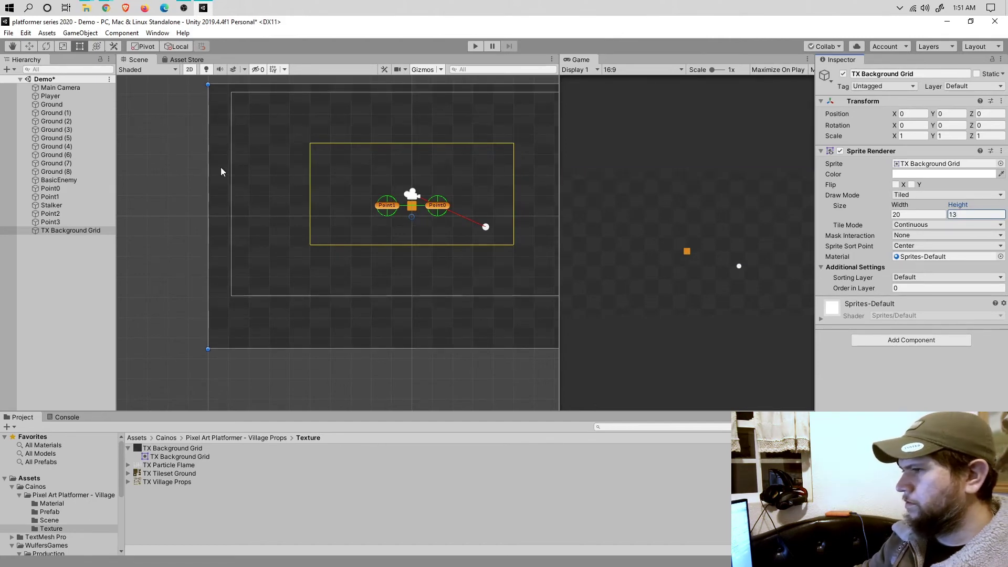
Set the Main Camera's Y position to 0.
{"action": "left_click", "coordinate": [59, 88]}
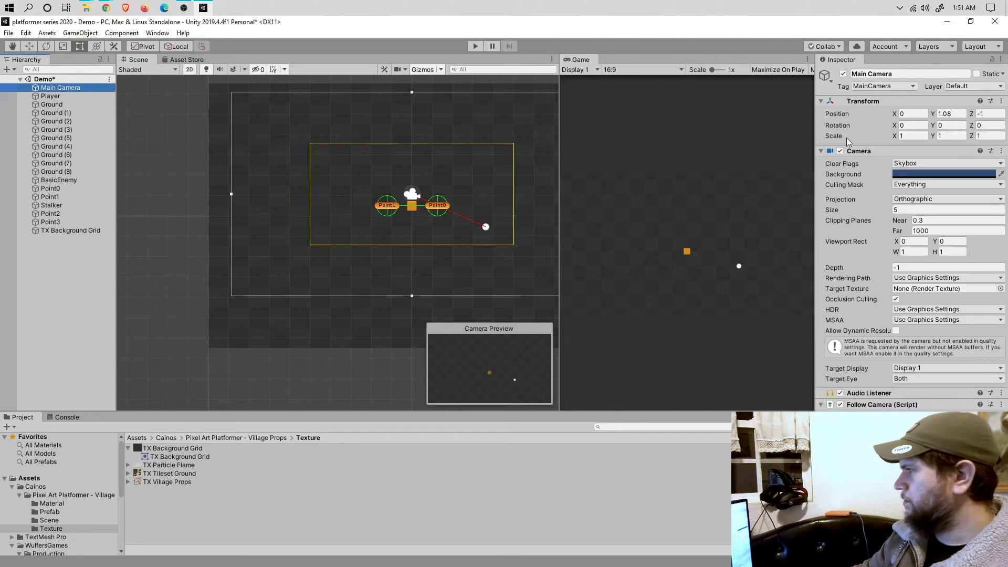
{"action": "left_click", "coordinate": [940, 115]}
{"action": "type", "text": "0"}
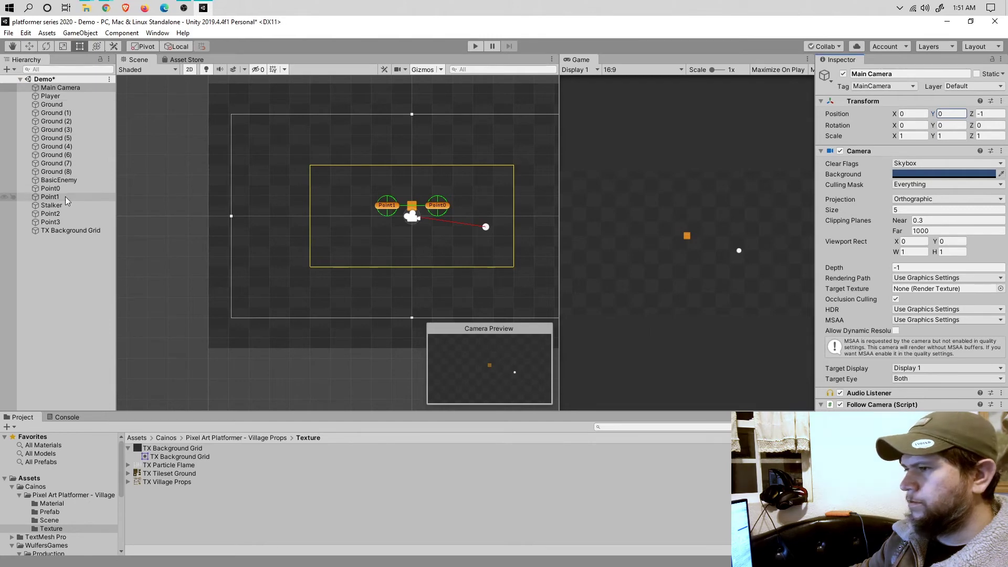
Parent TX Background Grid under Main Camera, set its Order in Layer to -1, and save.
{"action": "left_click", "coordinate": [62, 231]}
{"action": "left_click_drag", "start_coordinate": [61, 229], "coordinate": [68, 89]}
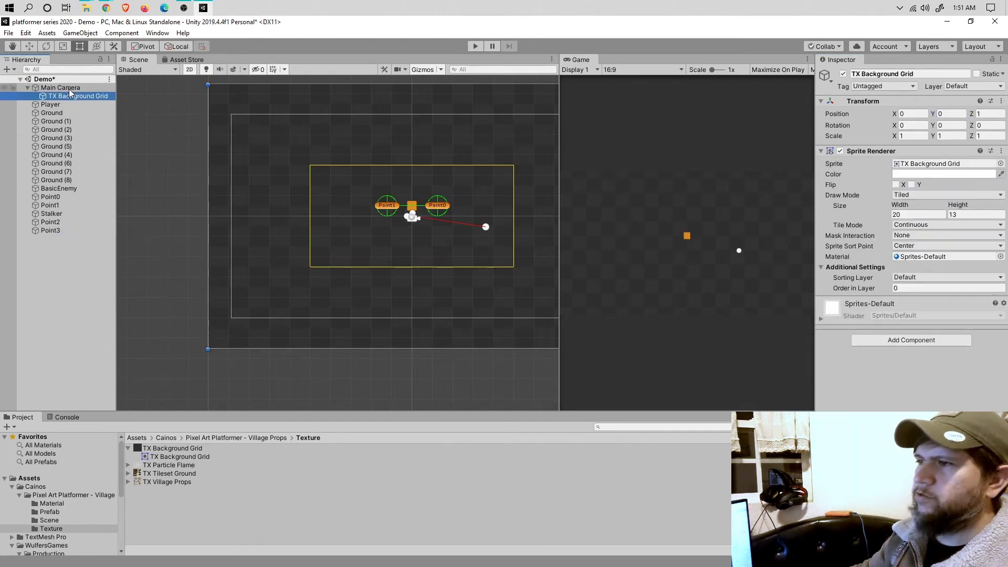
{"action": "left_click", "coordinate": [909, 288]}
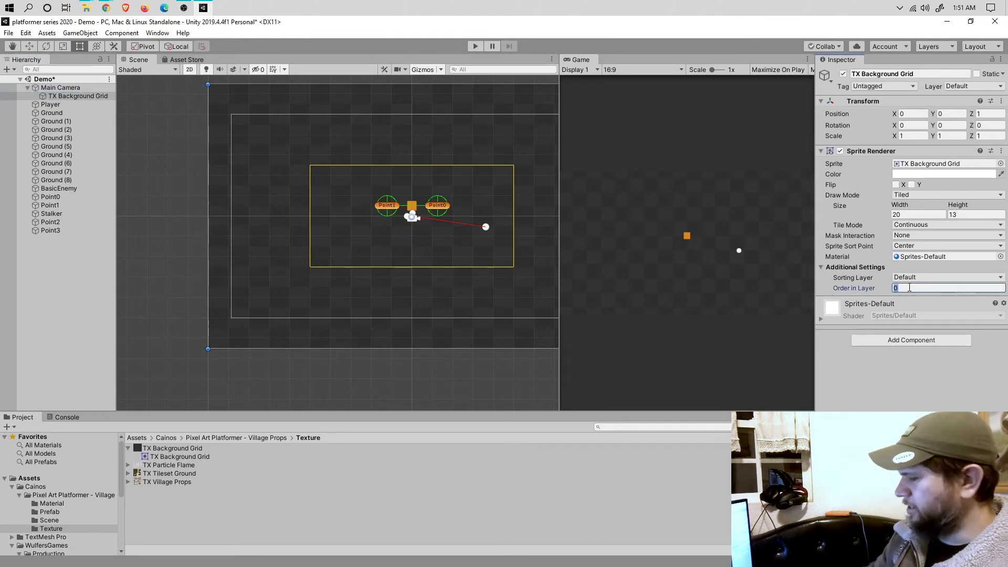
{"action": "type", "text": "-1"}
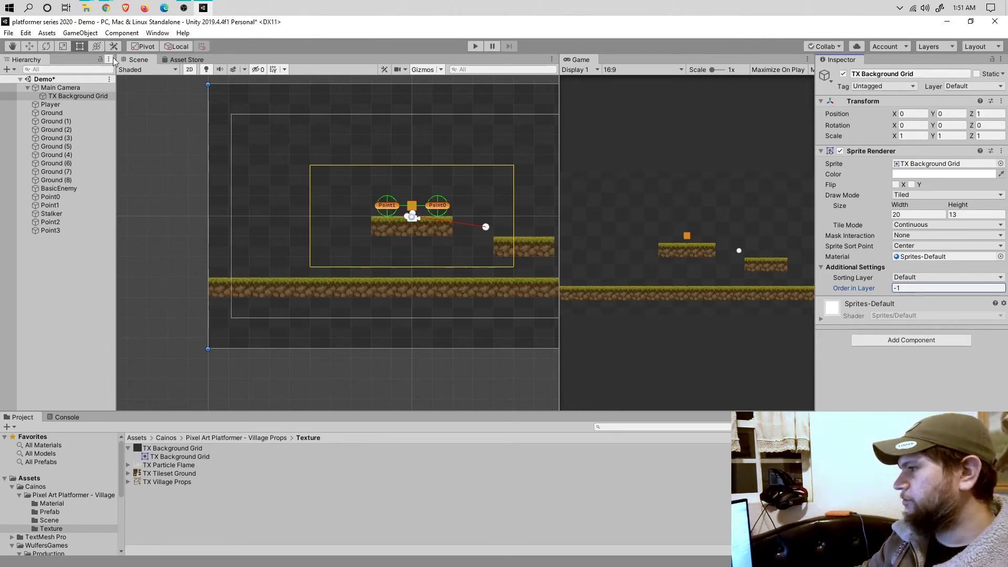
{"action": "key", "text": "ctrl+s"}
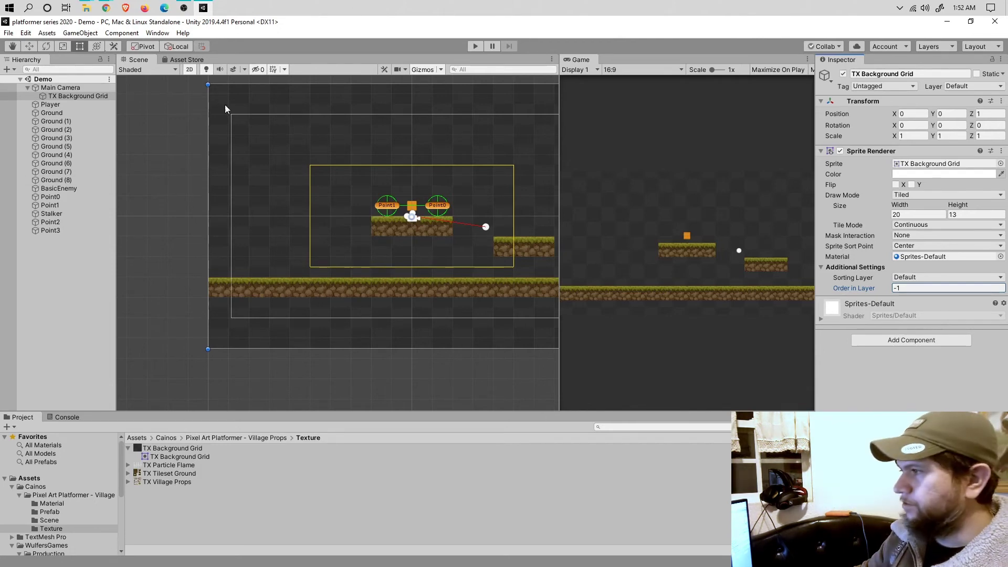
{"action": "left_click", "coordinate": [452, 46]}
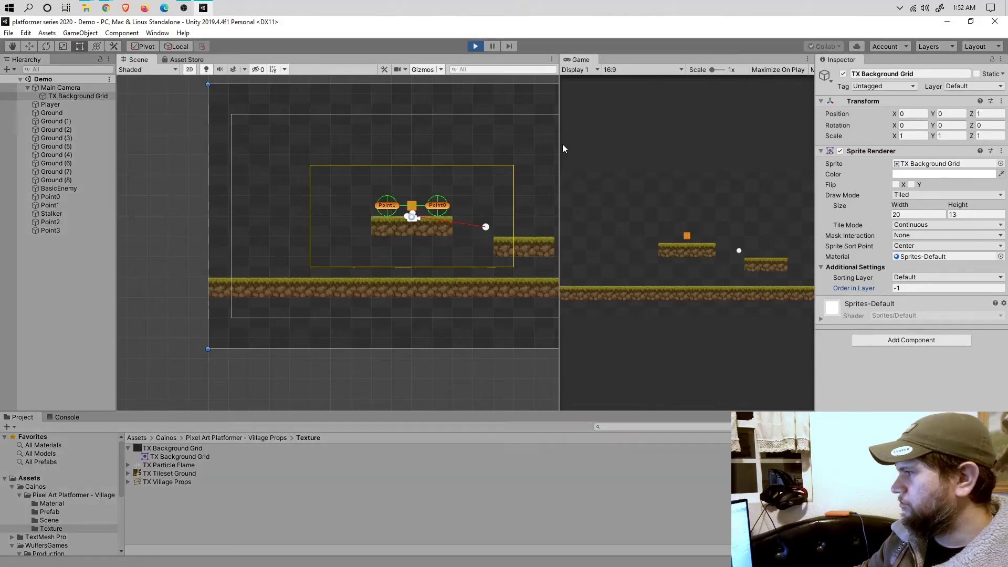
{"action": "left_click_drag", "start_coordinate": [561, 144], "coordinate": [225, 148]}
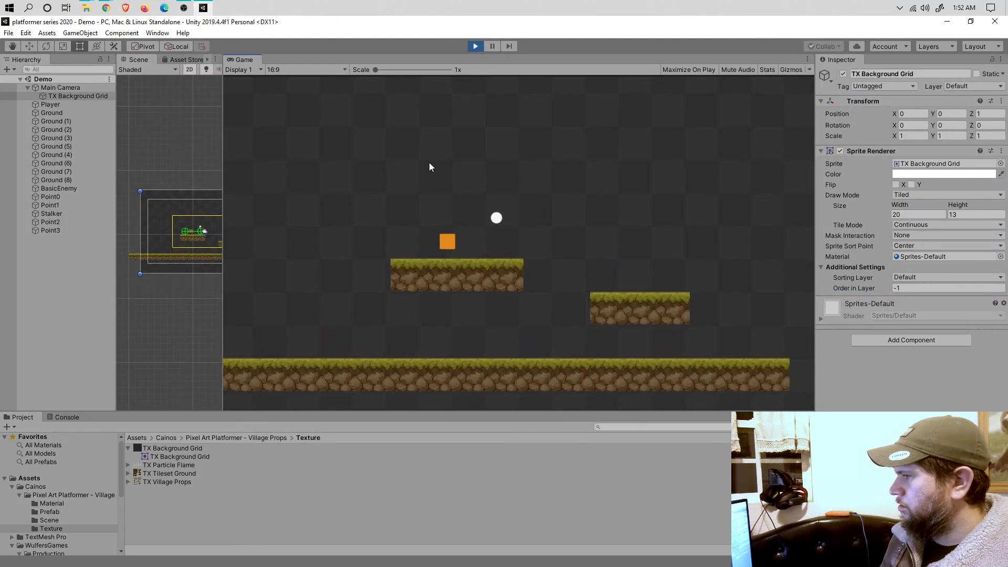
Roll the player ball onto the orange enemy, then jump toward the higher platform.
{"action": "key", "text": "Left"}
{"action": "key", "text": "Right"}
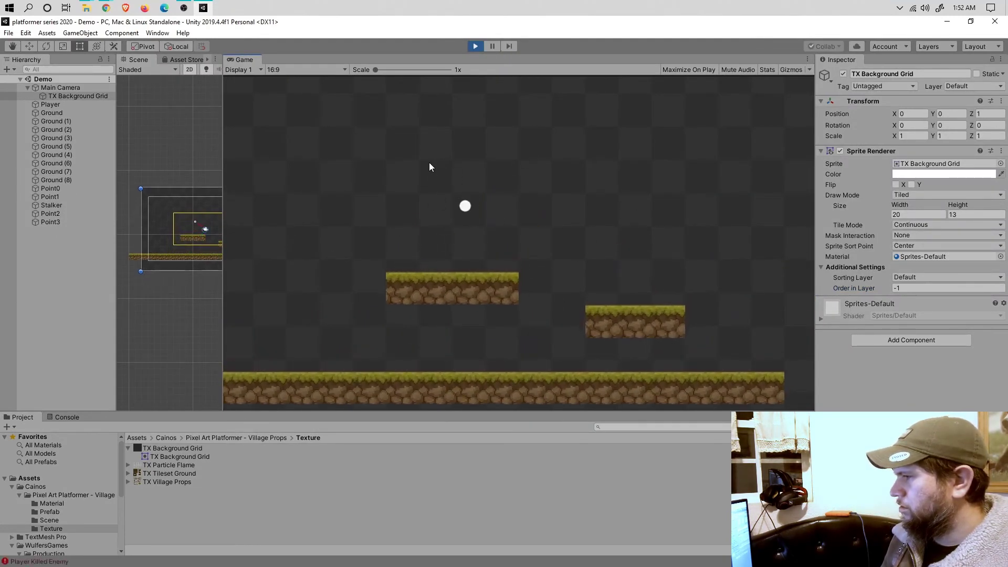
{"action": "key", "text": "Right"}
{"action": "key", "text": "space"}
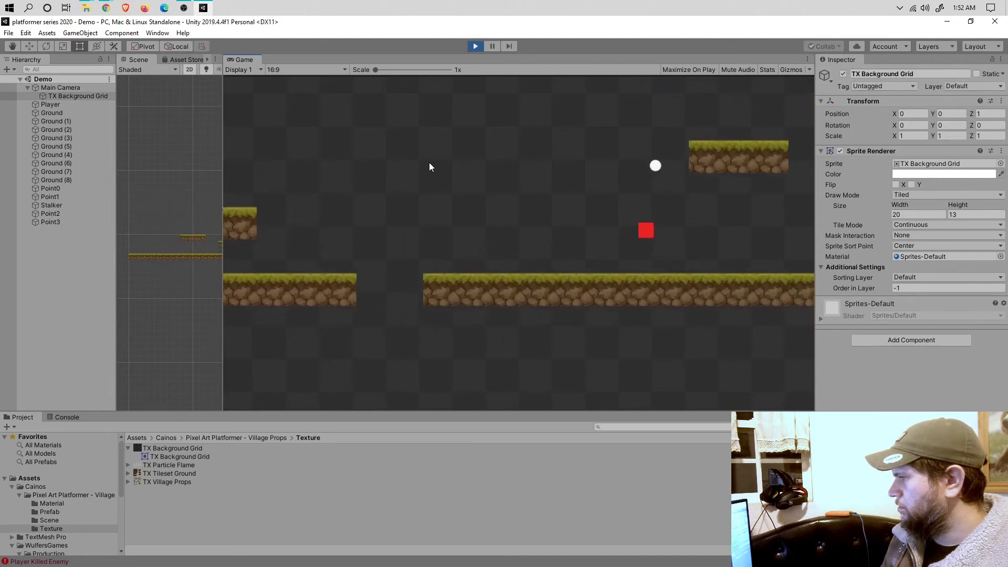
Jump up to defeat the red Stalker enemy, then drop to the lower ground.
{"action": "key", "text": "space"}
{"action": "key", "text": "Left"}
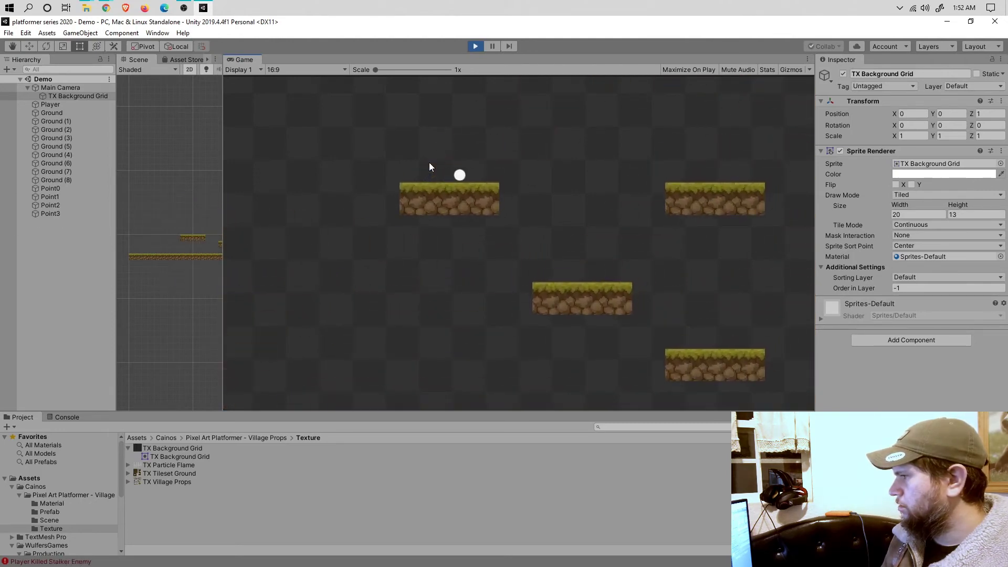
{"action": "key", "text": "Right"}
{"action": "key", "text": "Left"}
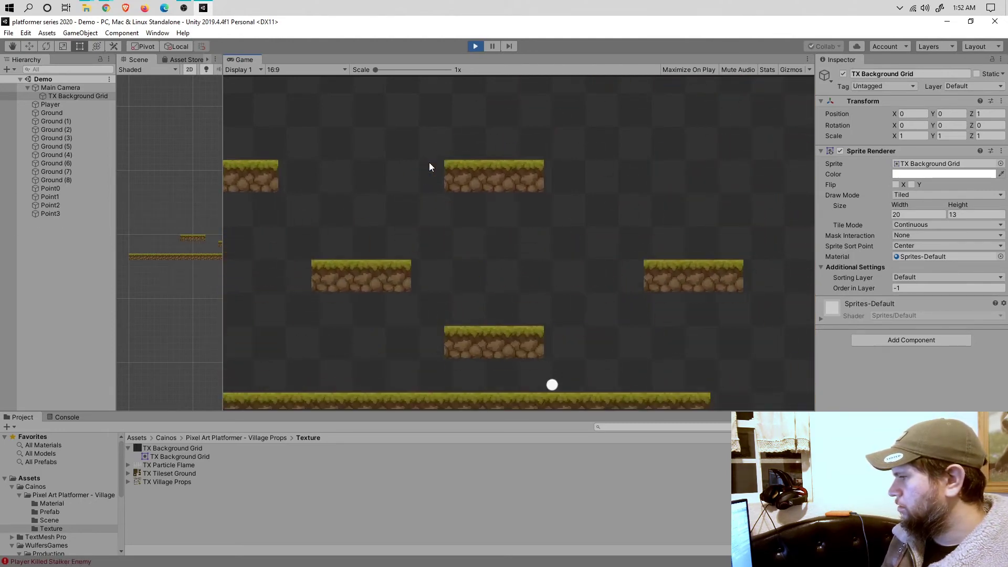
{"action": "key", "text": "space"}
Hop between a platform and the lower ground, steering the ball left and right.
{"action": "key", "text": "Right"}
{"action": "key", "text": "space"}
{"action": "key", "text": "Left"}
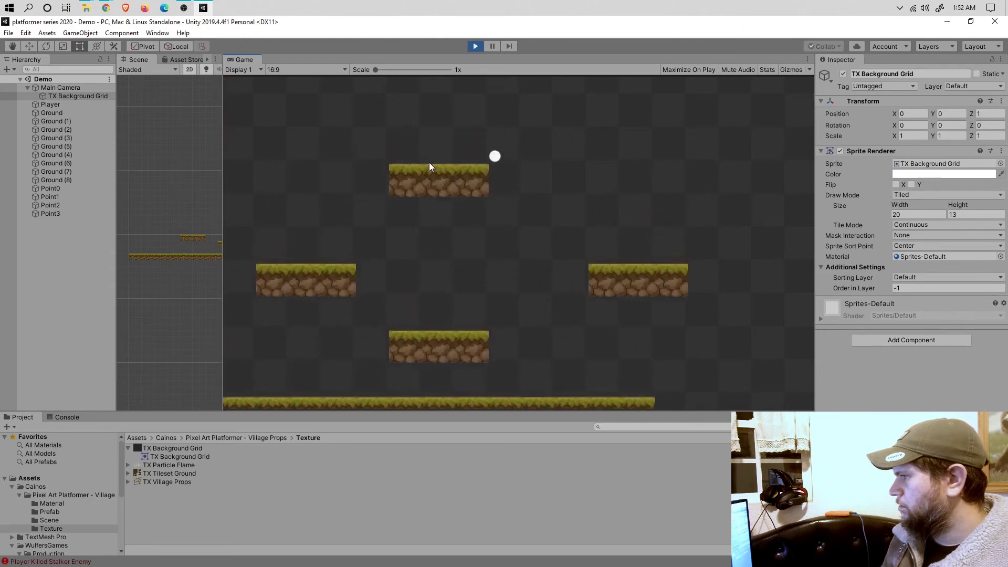
{"action": "key", "text": "Right"}
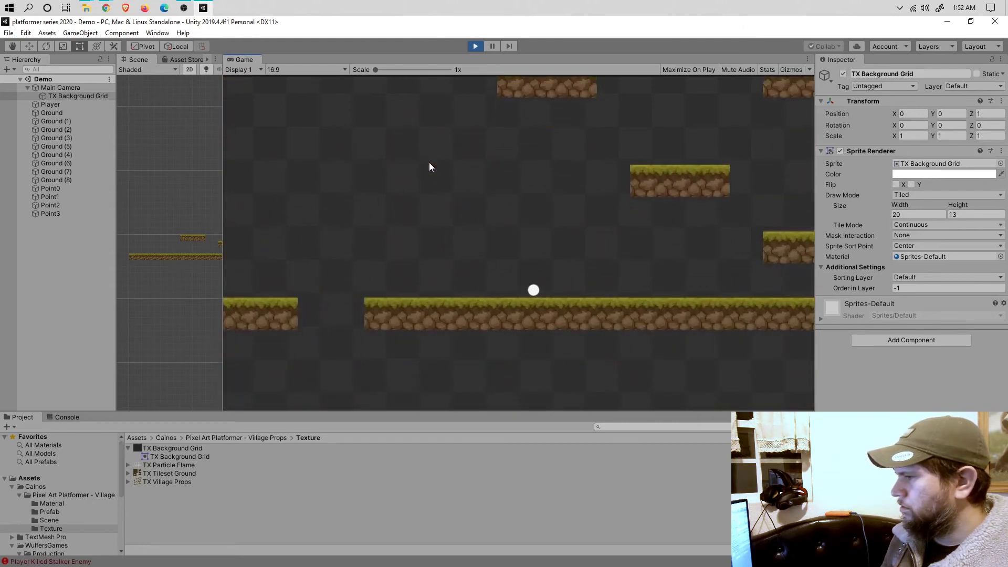
{"action": "key", "text": "Left"}
{"action": "key", "text": "space"}
{"action": "key", "text": "Left"}
{"action": "key", "text": "Right"}
{"action": "key", "text": "Right"}
Jump the ball up onto the higher platforms, then drop back to ground level.
{"action": "key", "text": "space"}
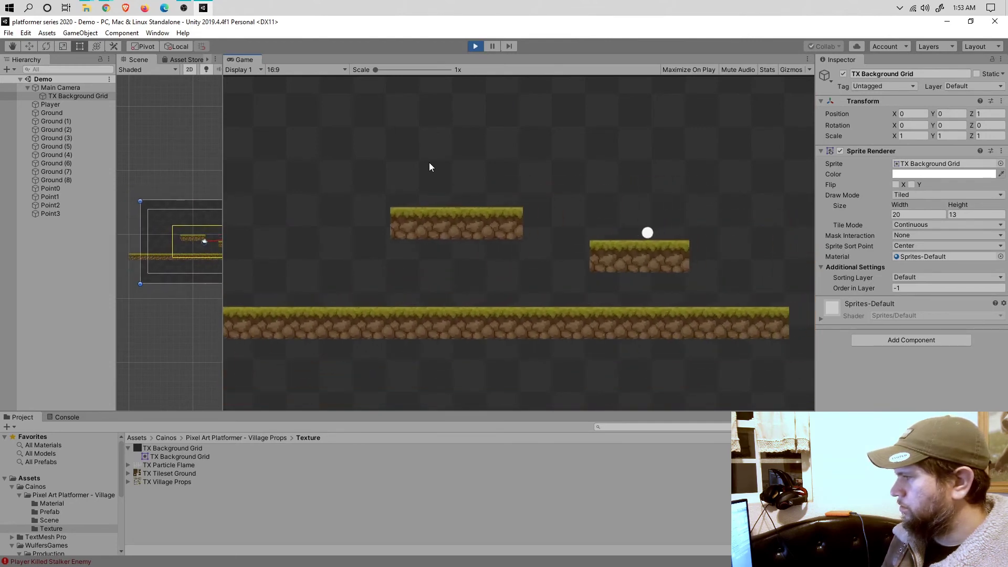
{"action": "key", "text": "space"}
{"action": "key", "text": "Right"}
{"action": "key", "text": "space"}
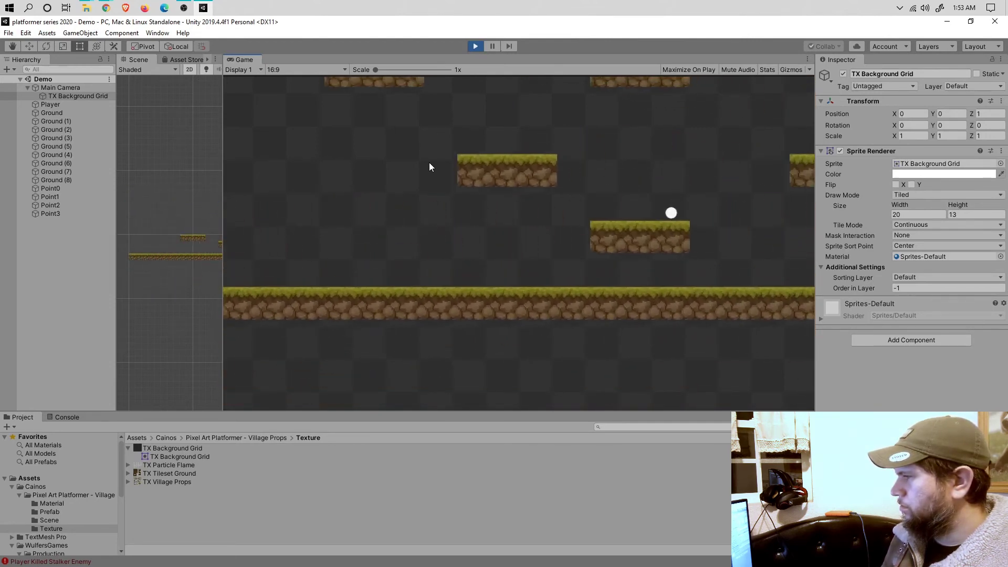
{"action": "key", "text": "Left"}
{"action": "key", "text": "Right"}
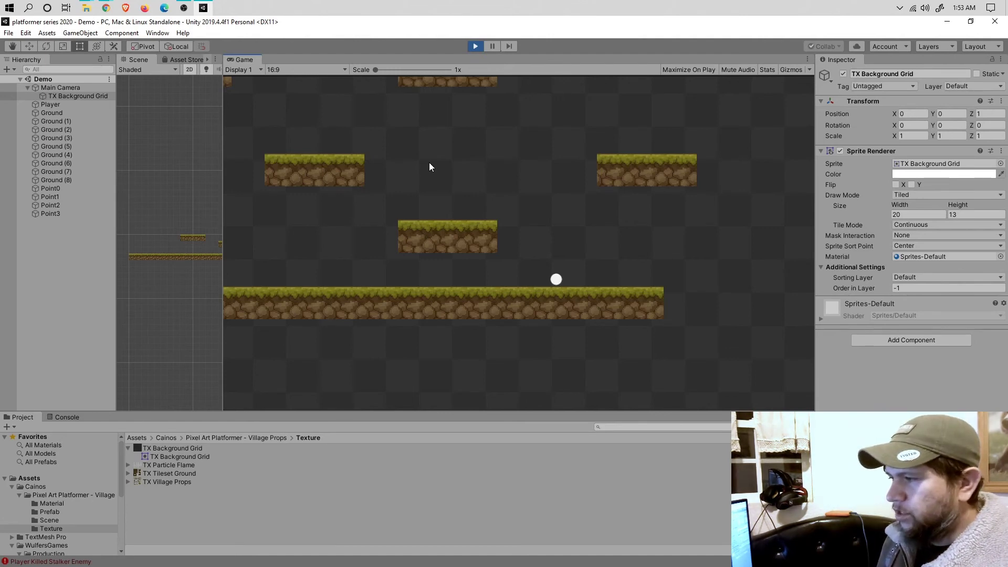
Jump the ball onto the middle platform and roll it along the long ground.
{"action": "key", "text": "space"}
{"action": "key", "text": "Left"}
{"action": "key", "text": "Left"}
{"action": "key", "text": "Right"}
{"action": "key", "text": "space"}
{"action": "key", "text": "Left"}
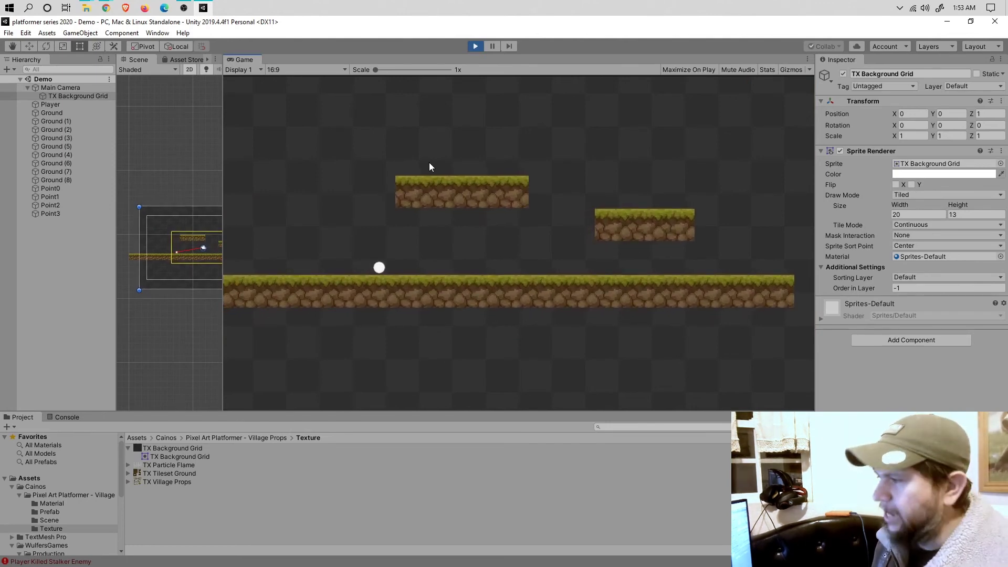
Roll the ball back and forth, then jump it onto the upper floating grass-dirt ledge.
{"action": "key", "text": "Right"}
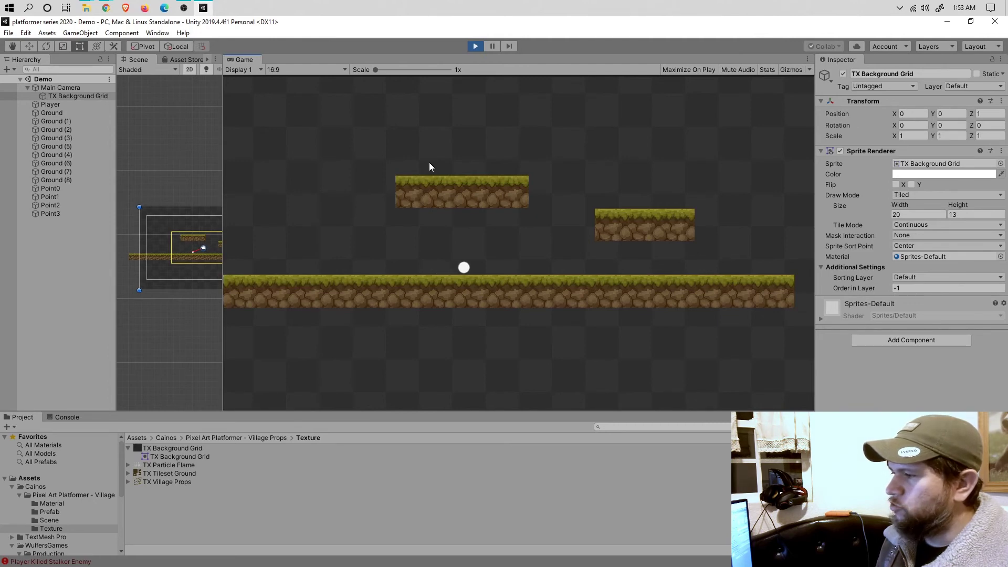
{"action": "key", "text": "Left"}
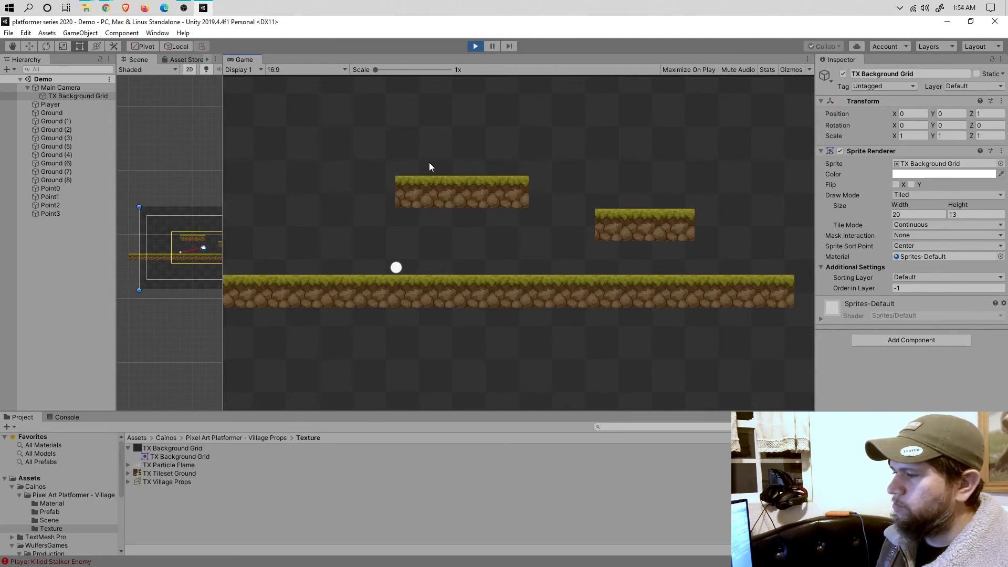
{"action": "key", "text": "Right"}
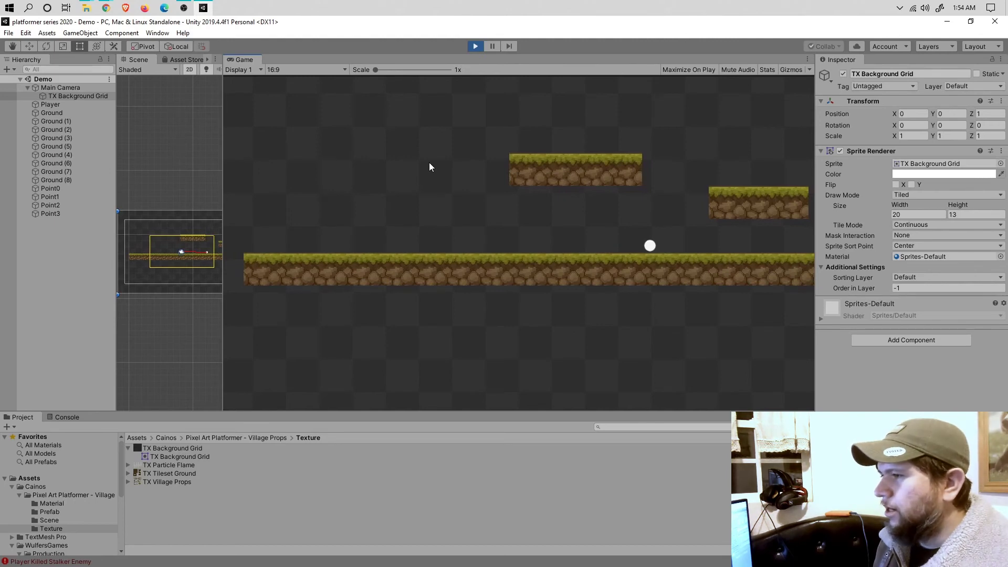
{"action": "key", "text": "space"}
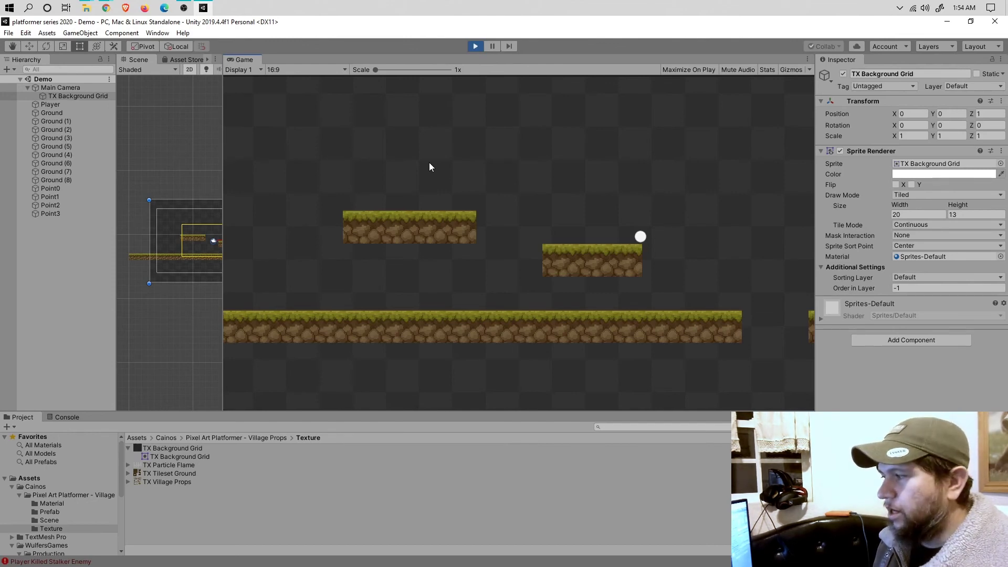
{"action": "key", "text": "a"}
{"action": "key", "text": "space"}
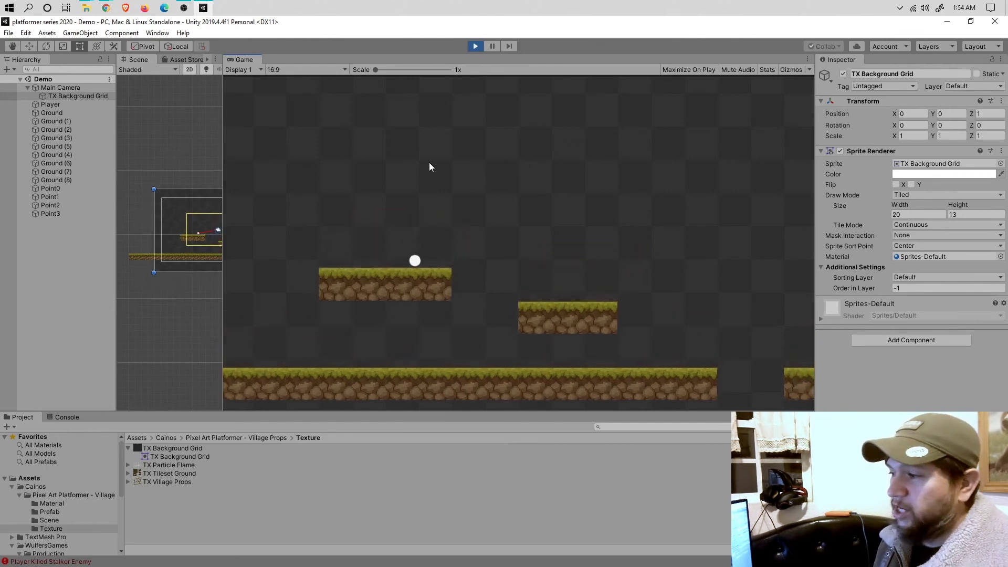
{"action": "key", "text": "d"}
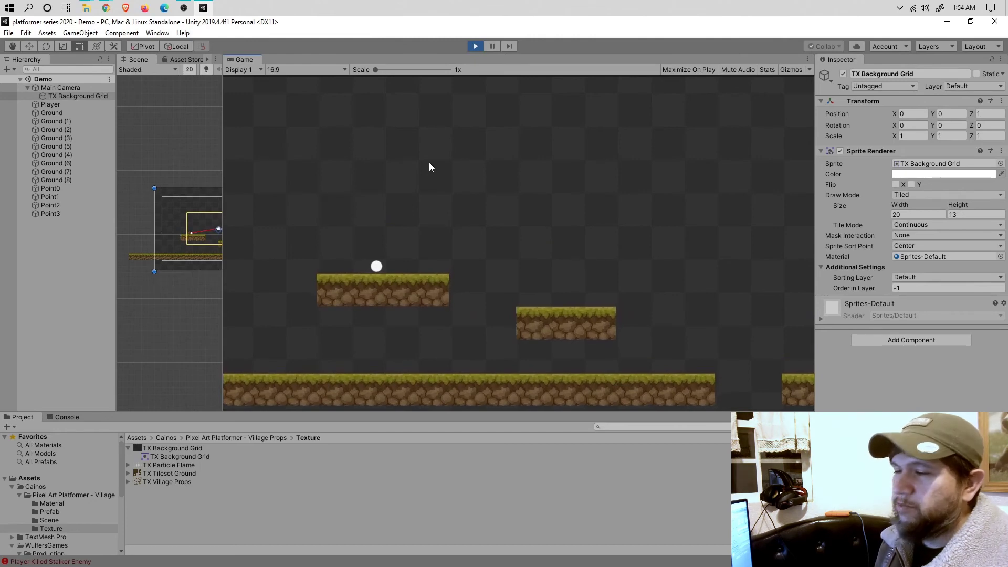